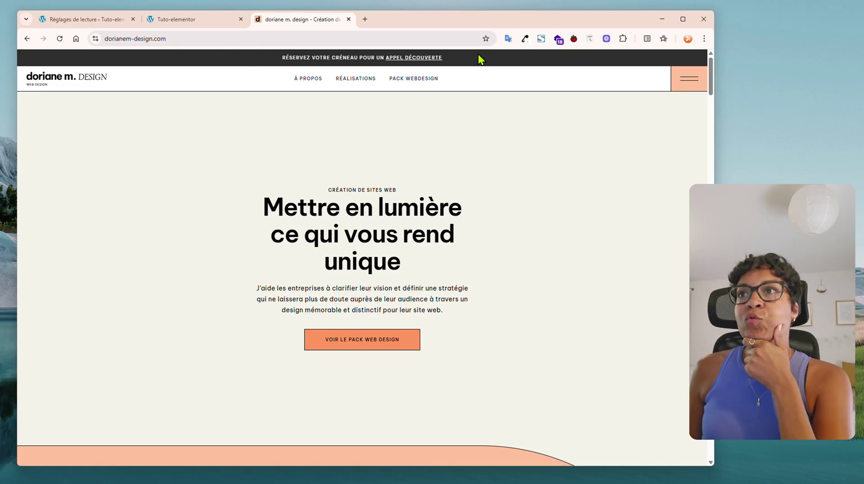
Step: Examine how the burger menu behaves on the dorianem-design.com reference site and on the local Tuto-elementor home page
left_click(690, 80)
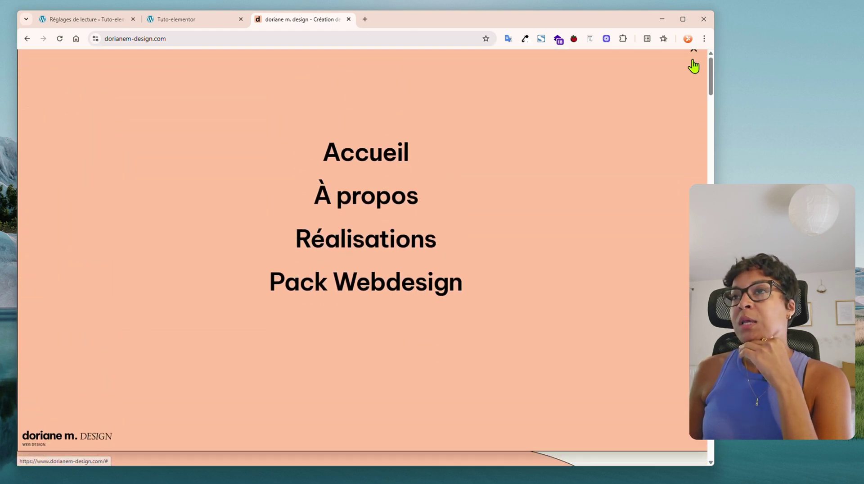
left_click(693, 65)
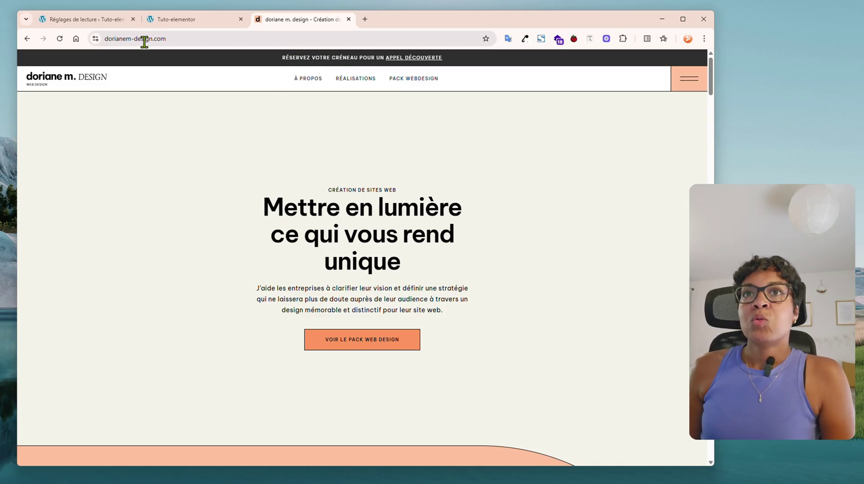
left_click(98, 22)
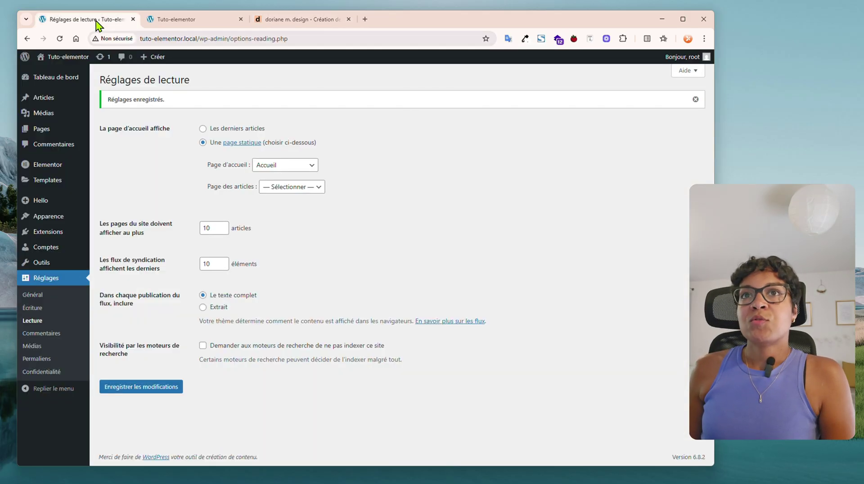
left_click(59, 65)
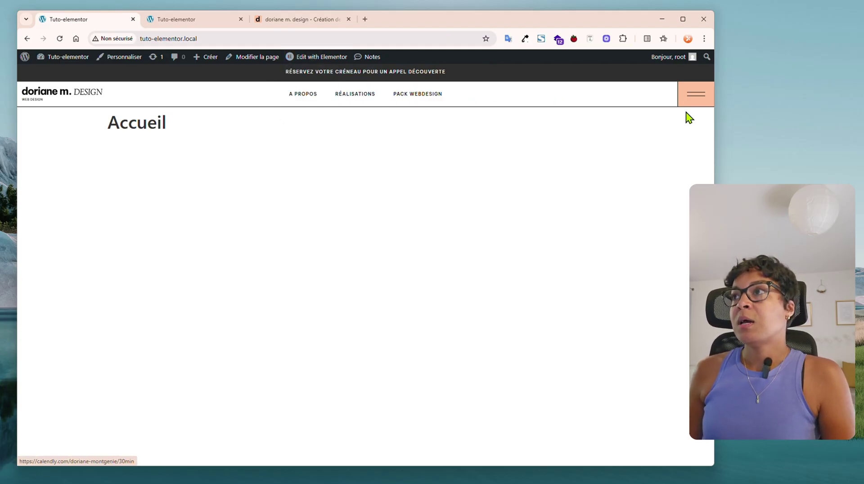
left_click(692, 97)
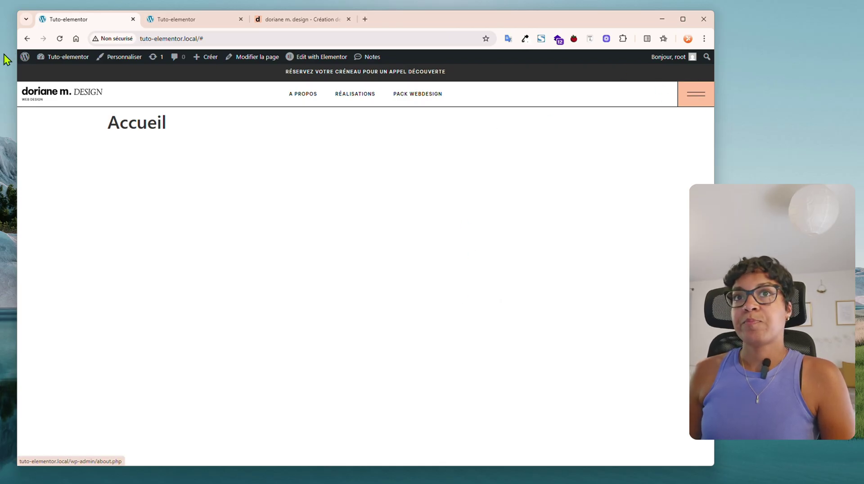
Step: Open the list of Elementor popup templates from the Tuto-elementor site's dashboard
left_click(64, 59)
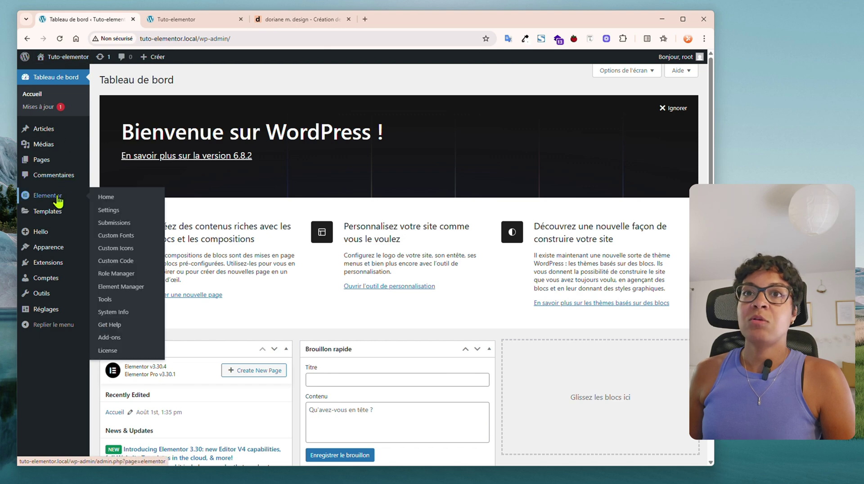
mouse_move(56, 213)
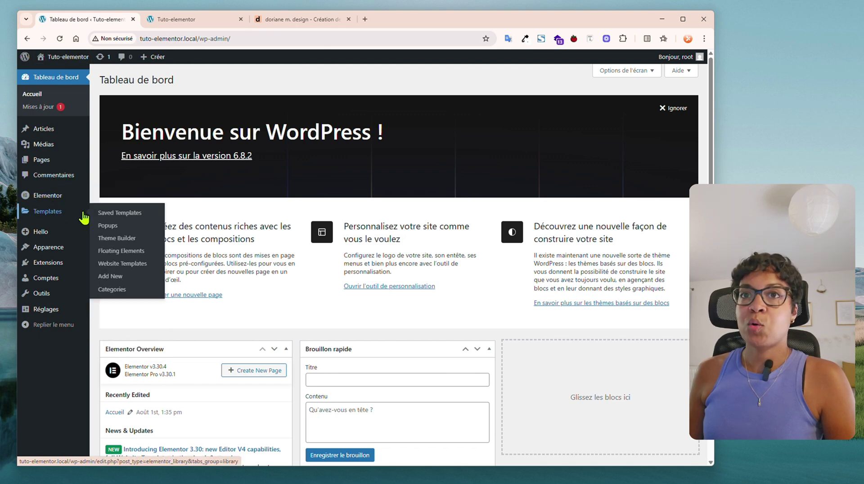
left_click(119, 225)
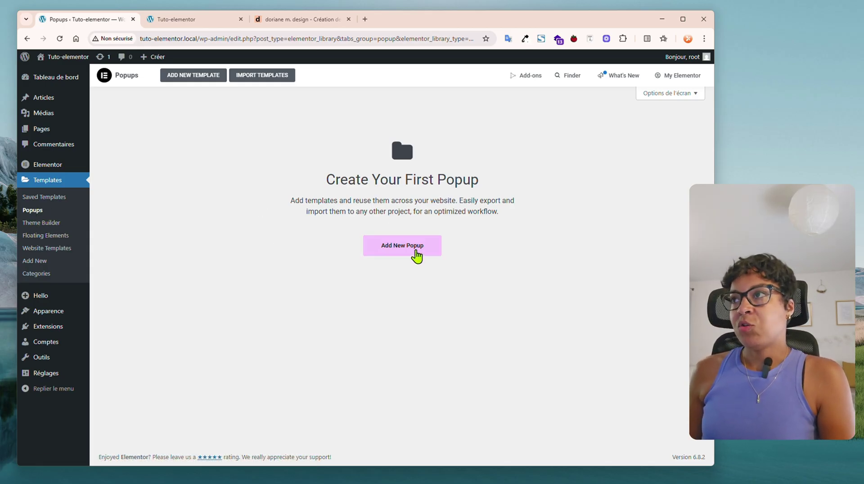
Step: Create a new Popup template named "popup menu" and dismiss the template library to start from a blank popup
left_click(412, 251)
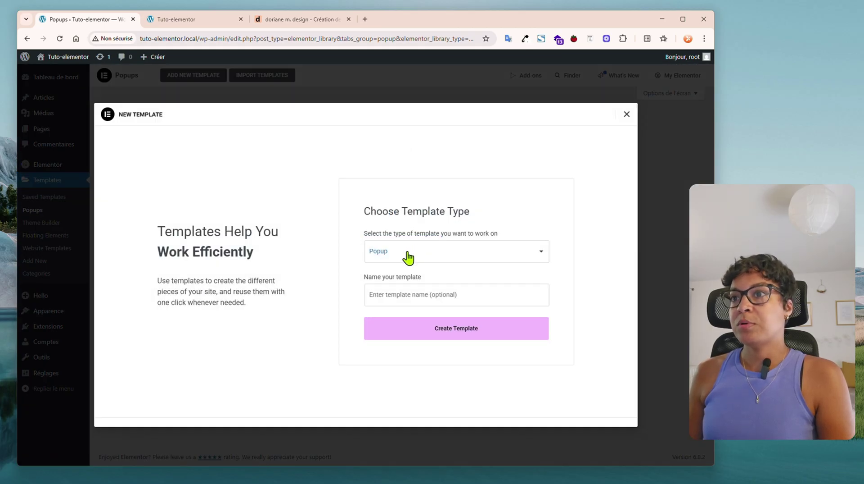
left_click(390, 293)
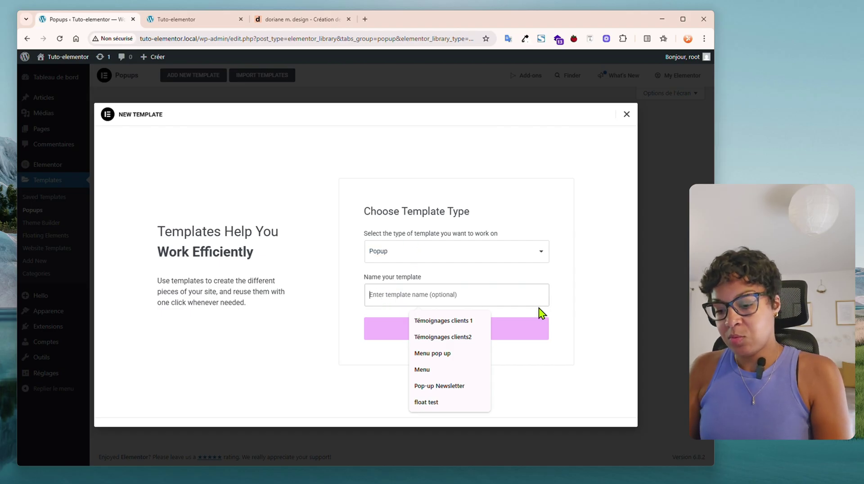
type("popup")
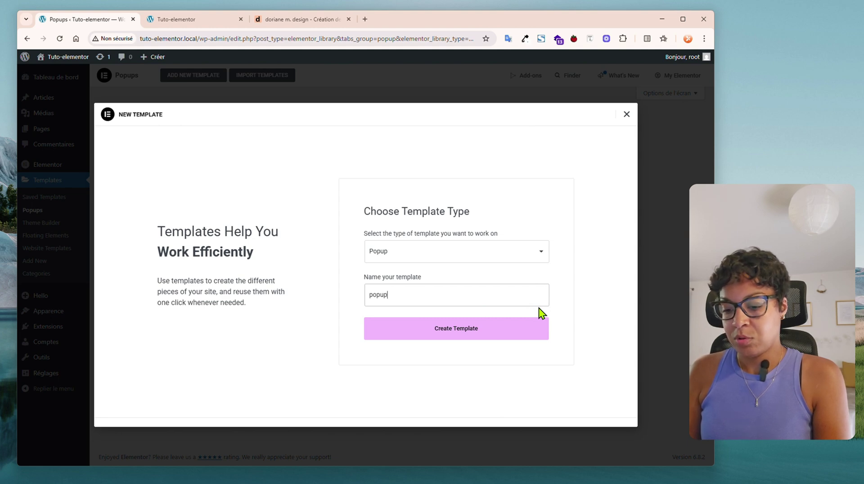
type("menu")
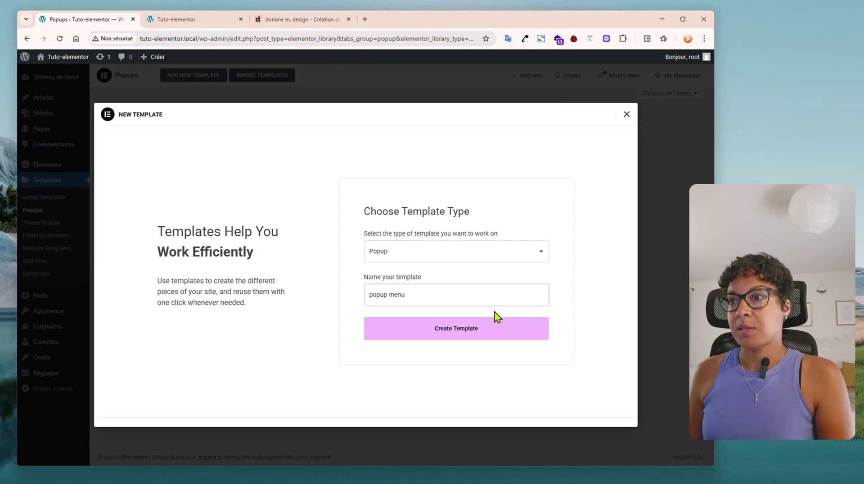
left_click(488, 331)
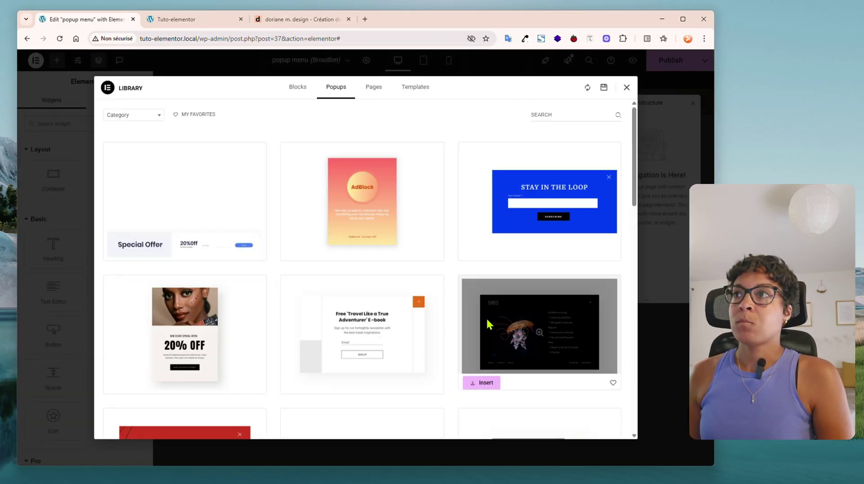
left_click(627, 87)
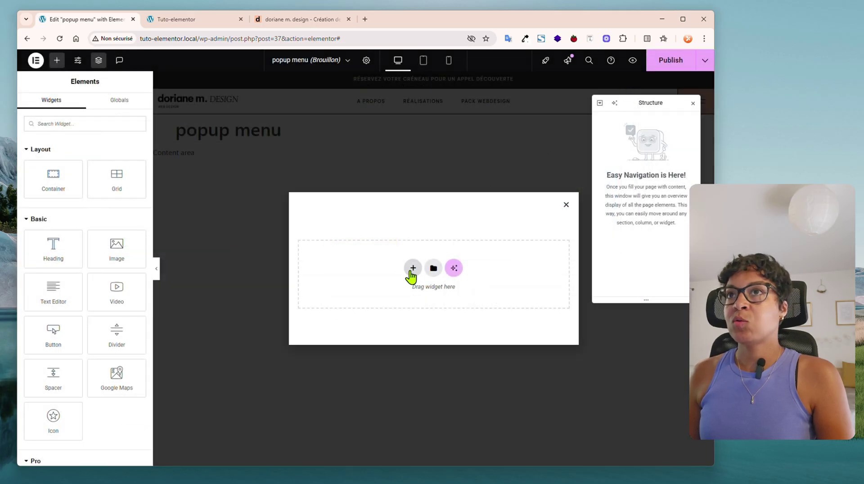
Step: Examine the layout of the full-screen burger menu on the reference site, then return to the popup editor
left_click(286, 20)
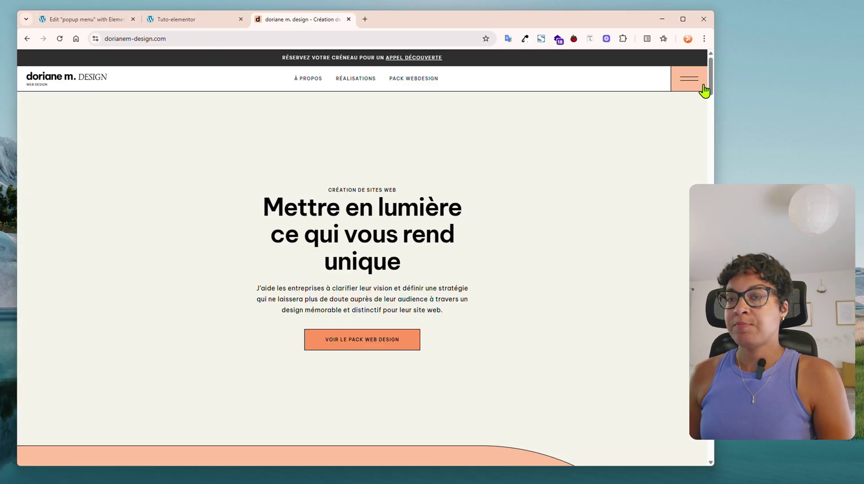
left_click(685, 80)
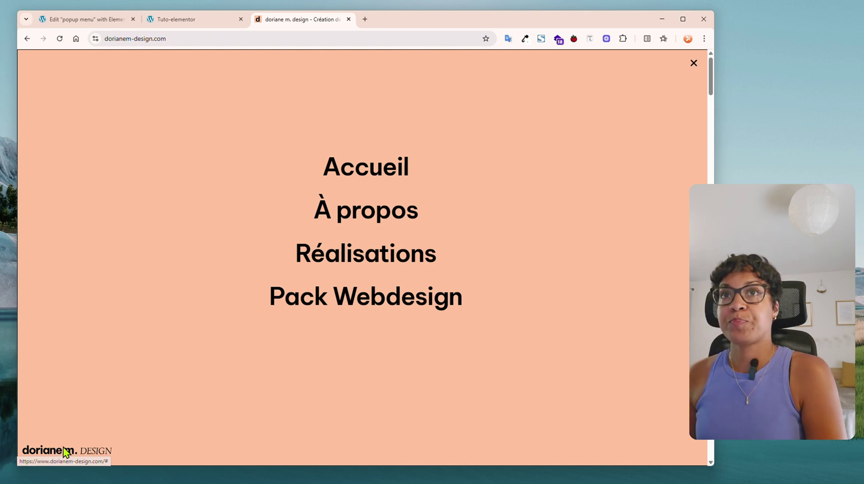
left_click(103, 25)
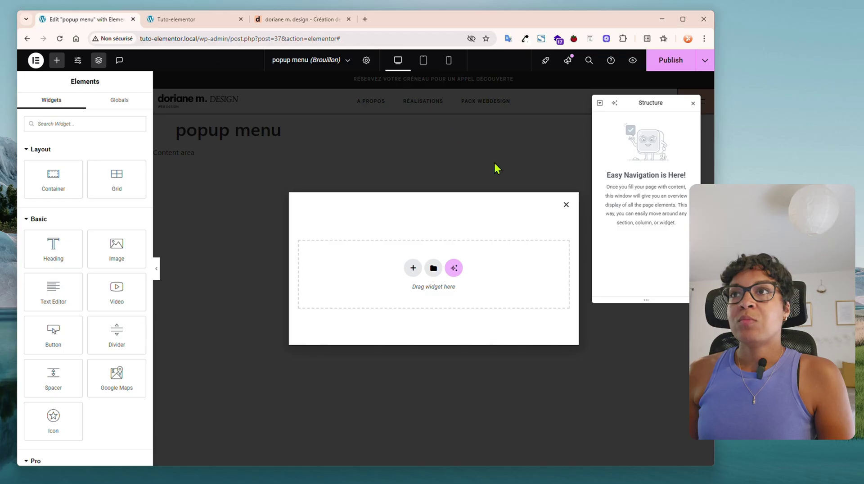
Step: Set the popup's layout width to 100 vw and close the Structure navigator
left_click(367, 62)
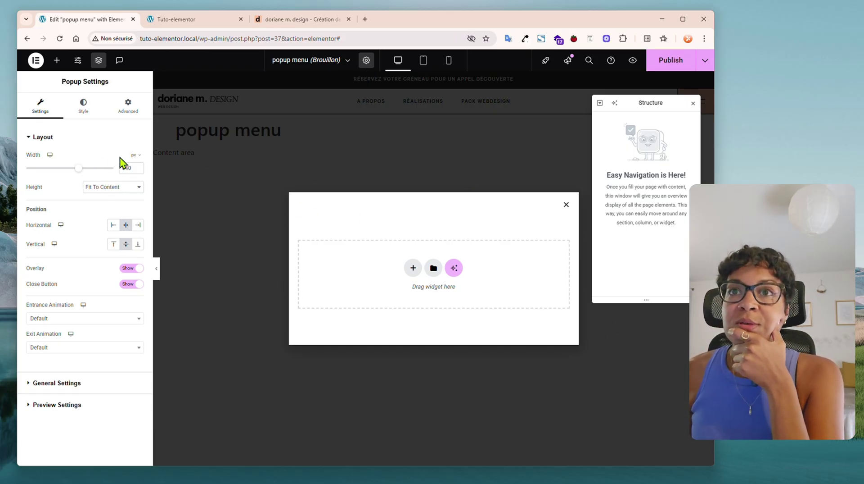
left_click(135, 155)
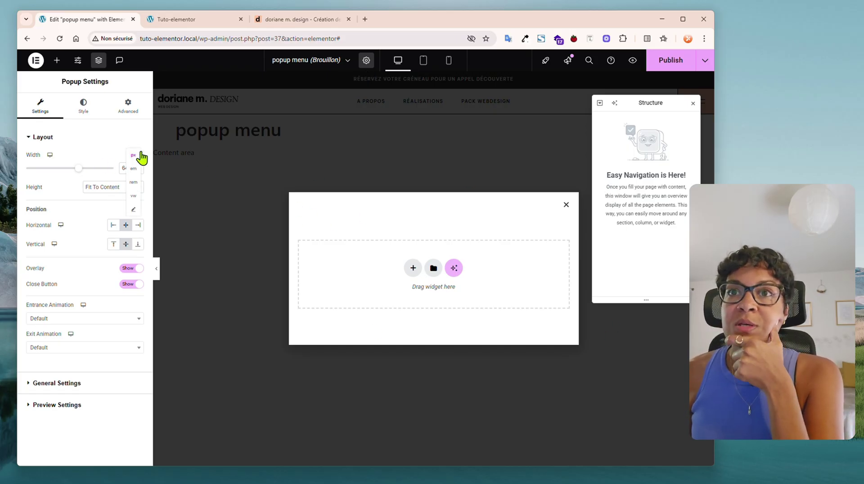
left_click(134, 195)
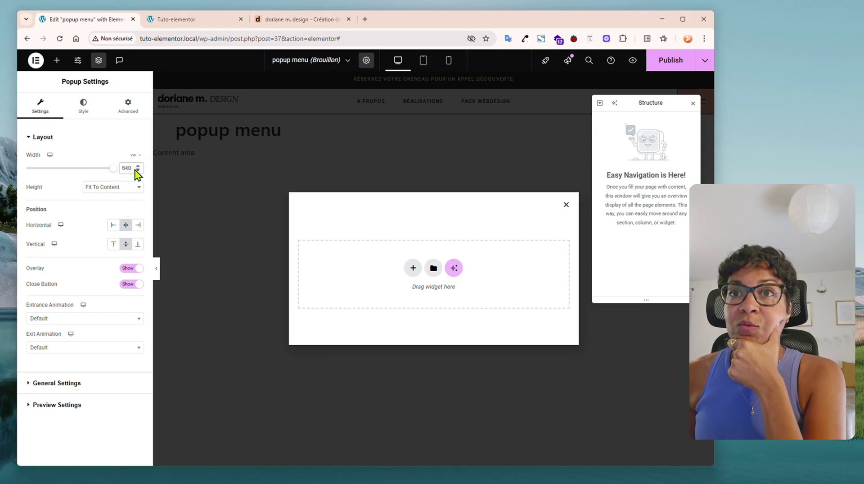
left_click_drag(133, 168, 112, 170)
type("100")
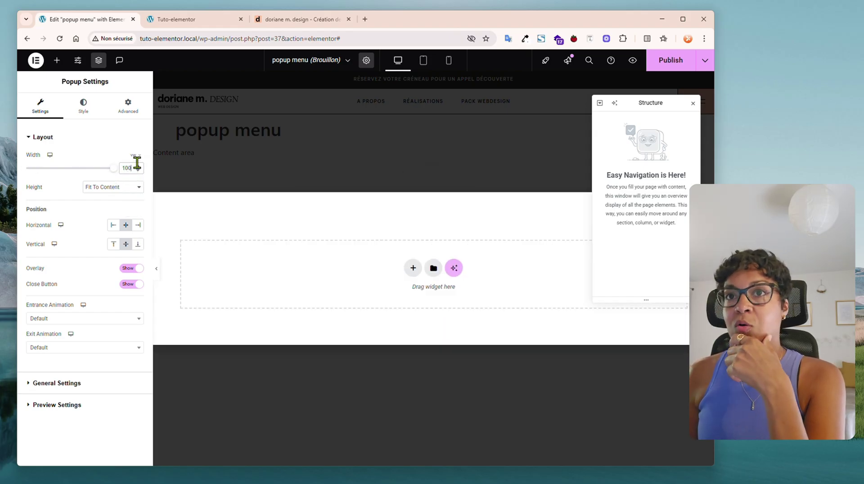
left_click(115, 139)
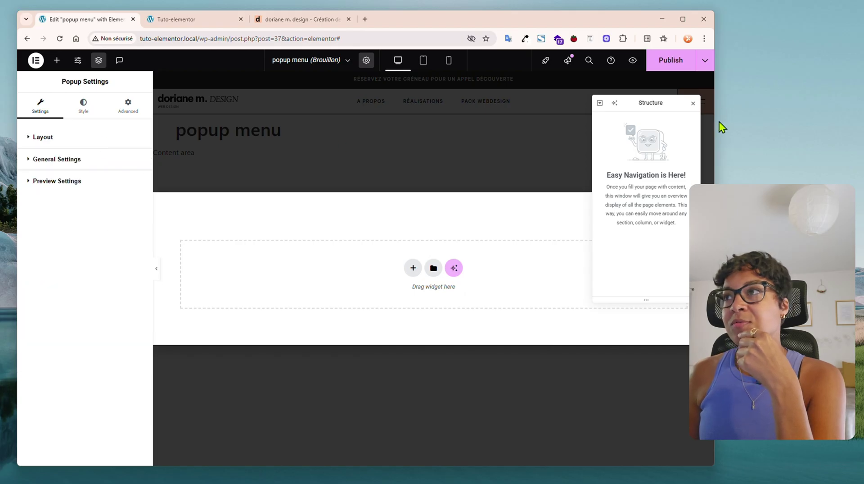
left_click(693, 104)
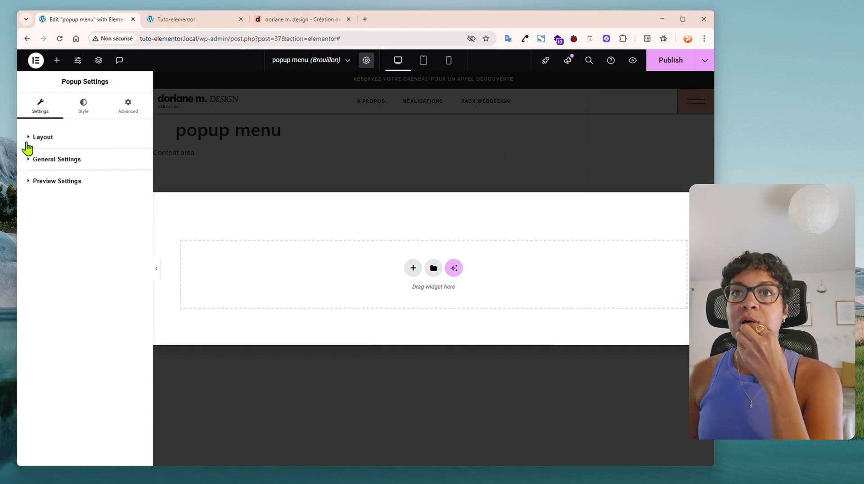
left_click(43, 138)
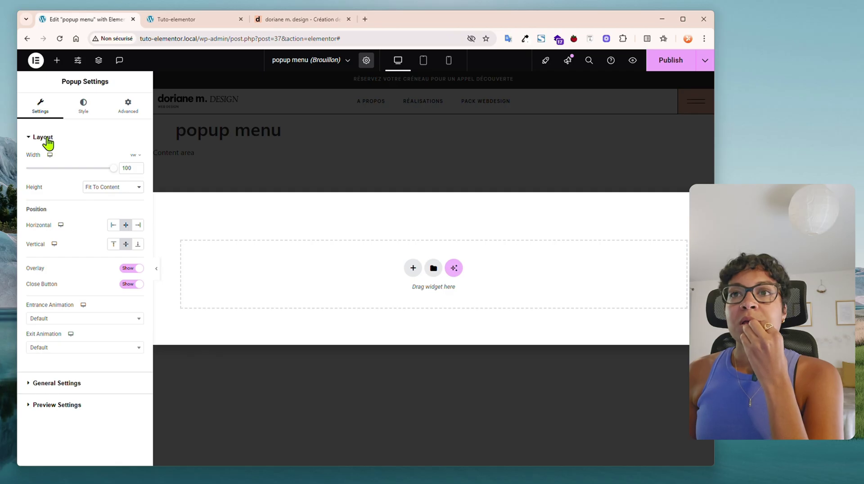
Step: Add a single vertical flexbox container to the popup and set its minimum height to 100 vh
left_click(409, 269)
left_click(408, 276)
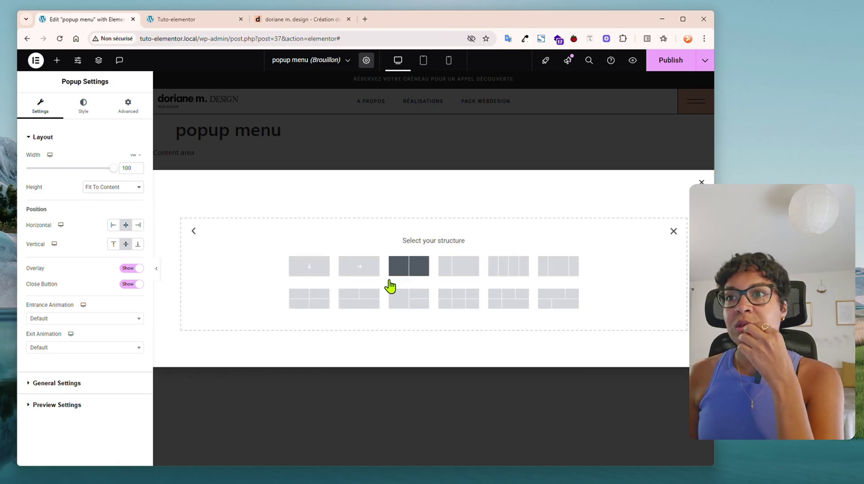
left_click(312, 271)
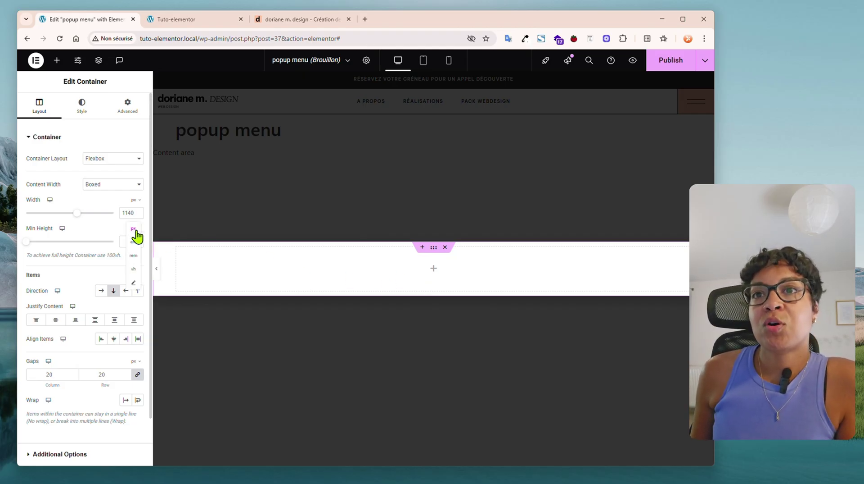
left_click(134, 268)
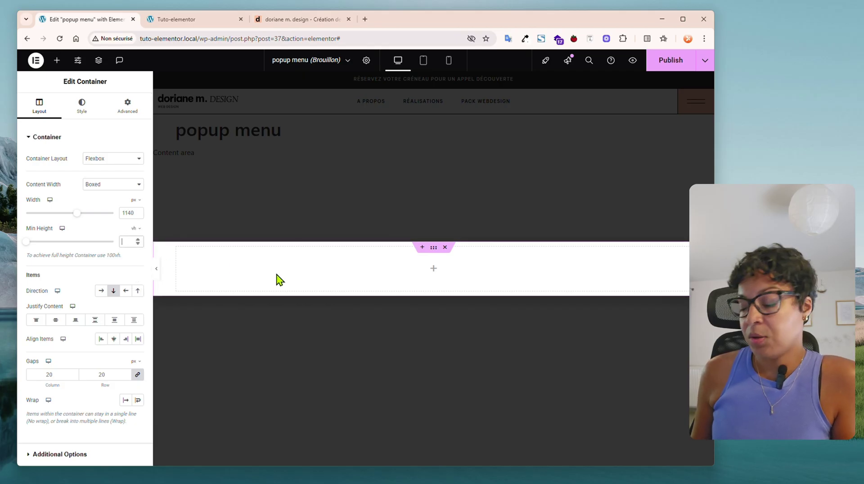
type("100")
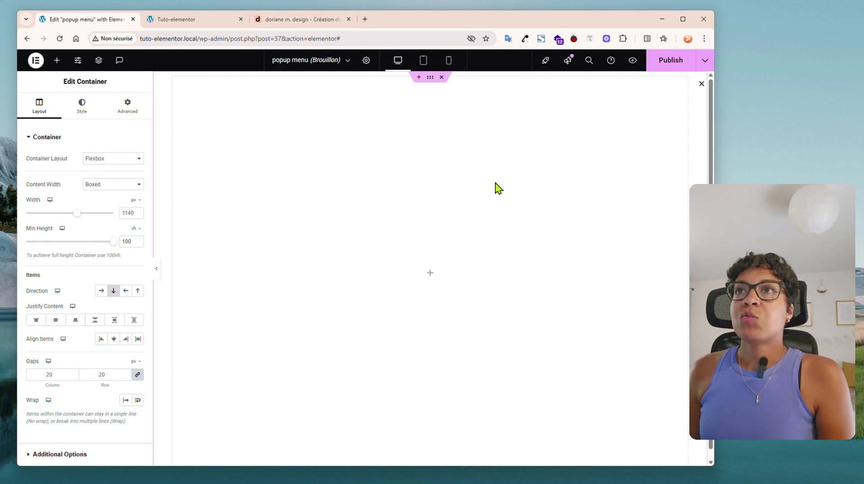
Step: Sample the peach colour #FFC19E from the burger menu button on the reference site and copy its code
left_click(317, 21)
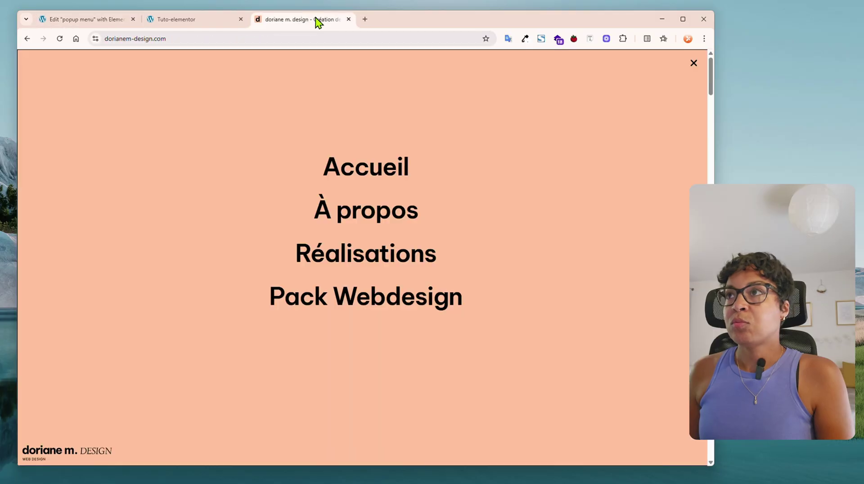
left_click(526, 38)
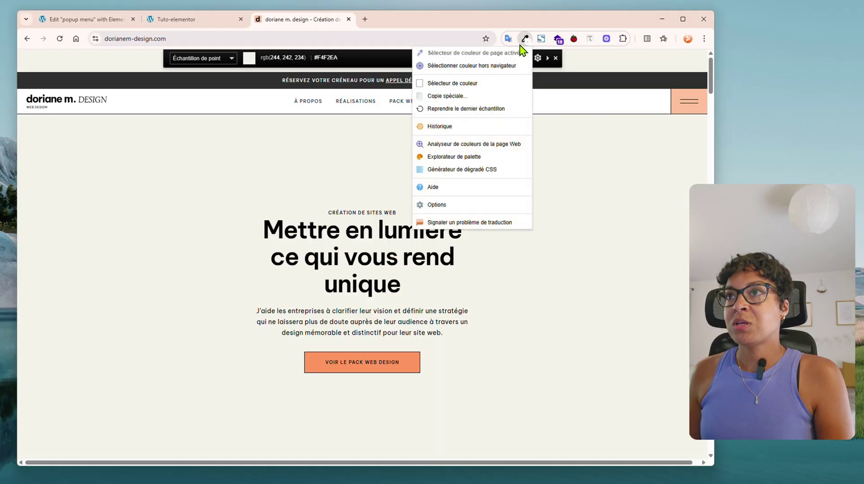
left_click(476, 55)
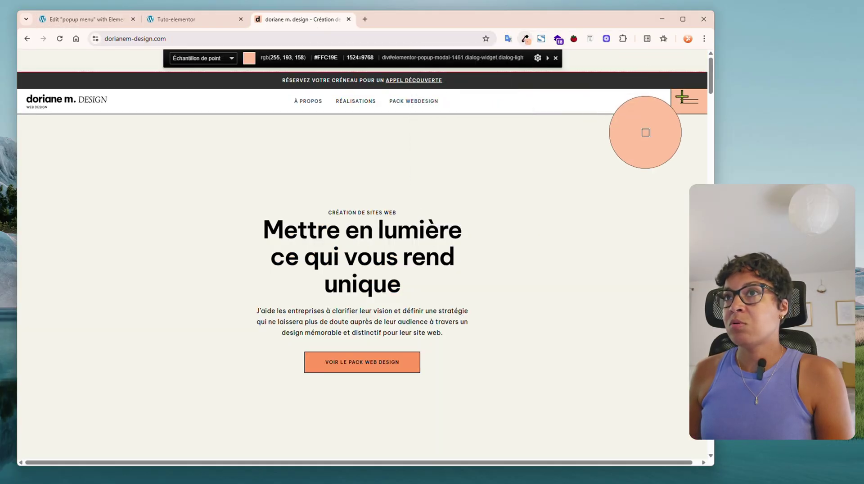
left_click(672, 96)
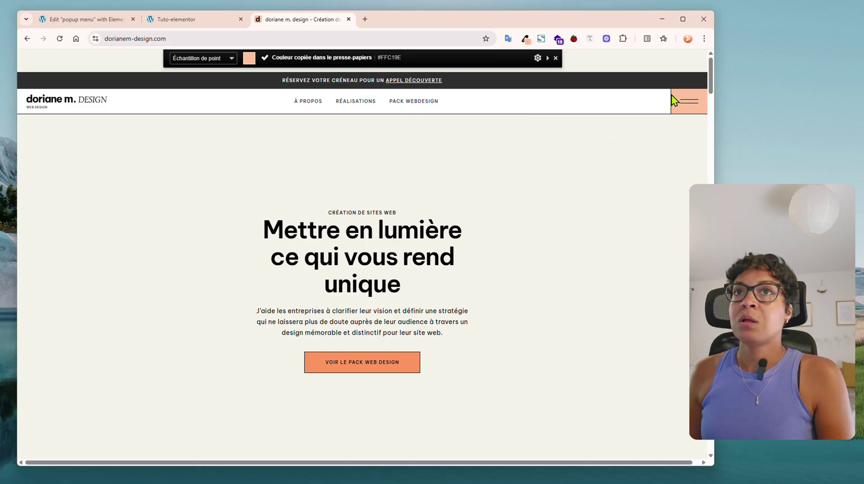
Step: Give the popup editor's main container a classic background in the copied peach colour #FFC19E
left_click(78, 20)
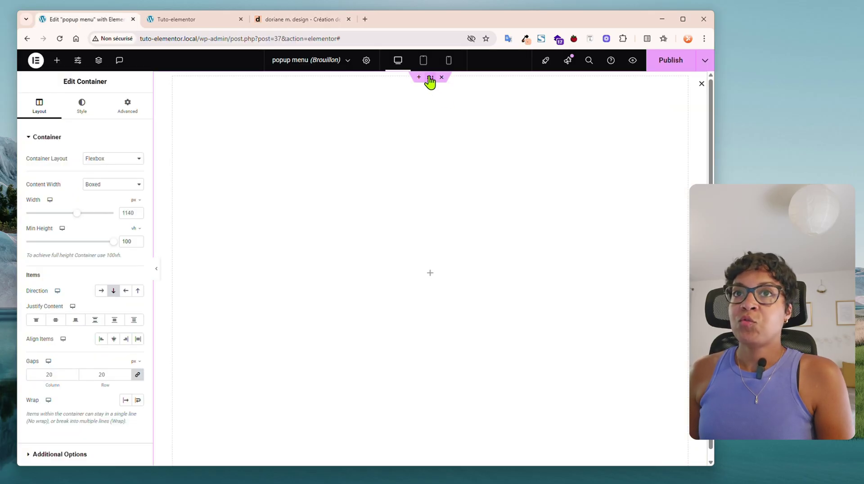
left_click(86, 108)
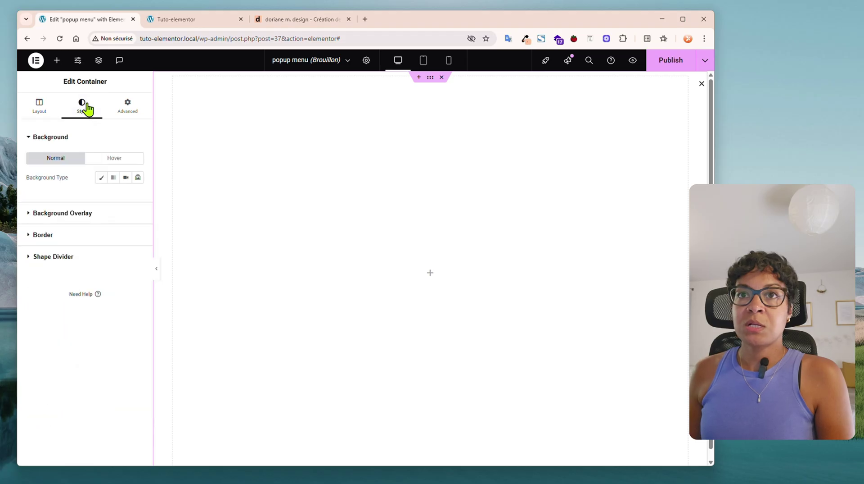
left_click(101, 177)
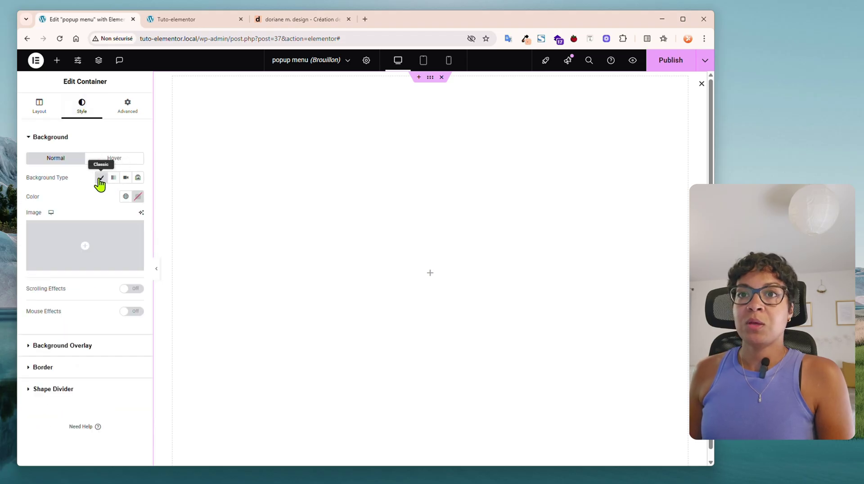
left_click(138, 197)
key("ctrl+v")
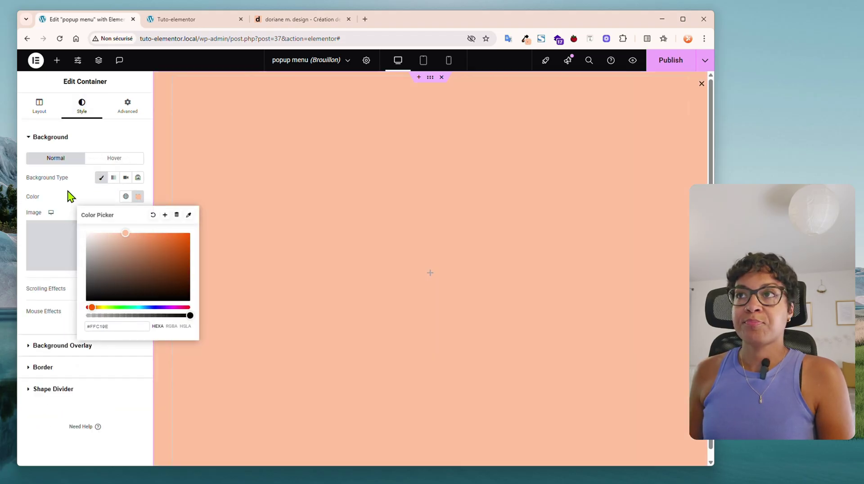
left_click(71, 196)
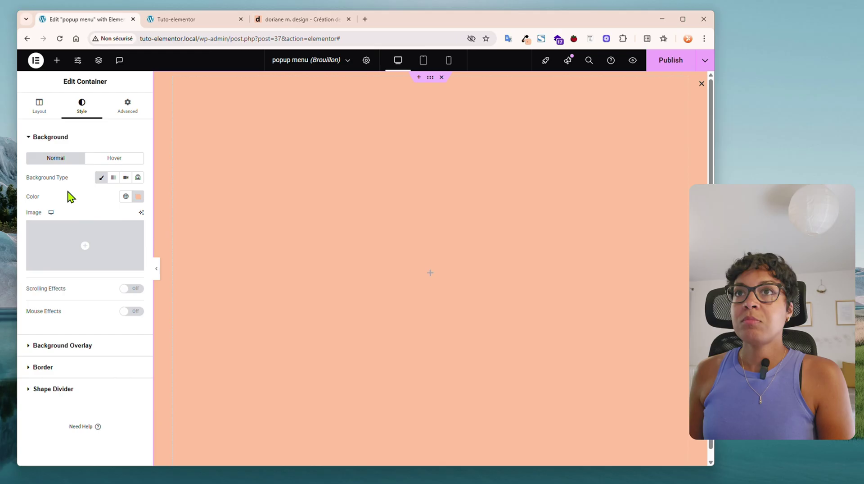
Step: Check the menu layout on the reference site, then nest a new container inside the popup's peach container
left_click(283, 23)
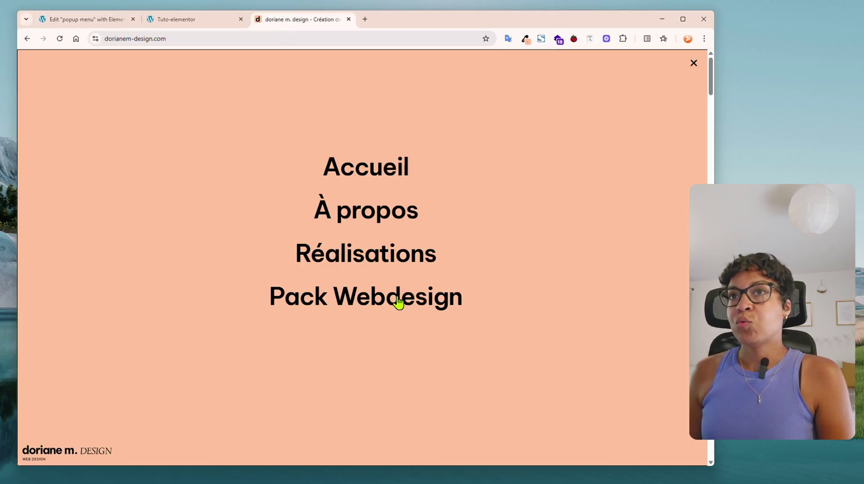
left_click(93, 20)
left_click(433, 276)
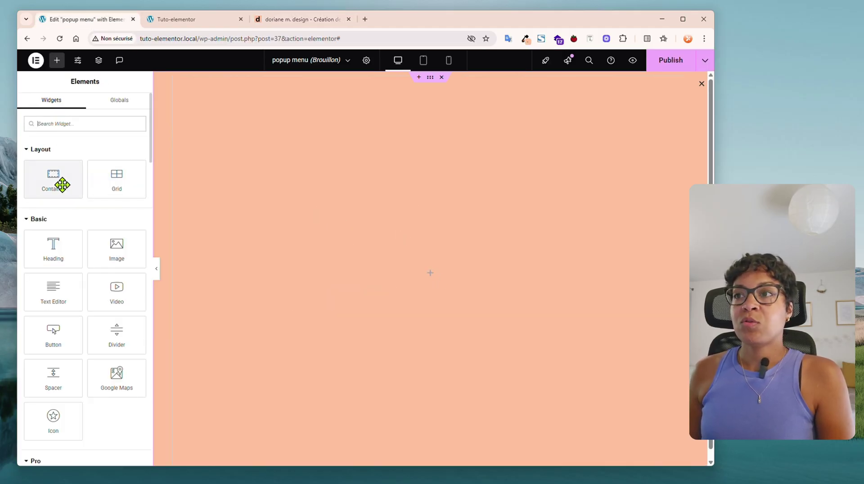
left_click_drag(61, 183, 472, 287)
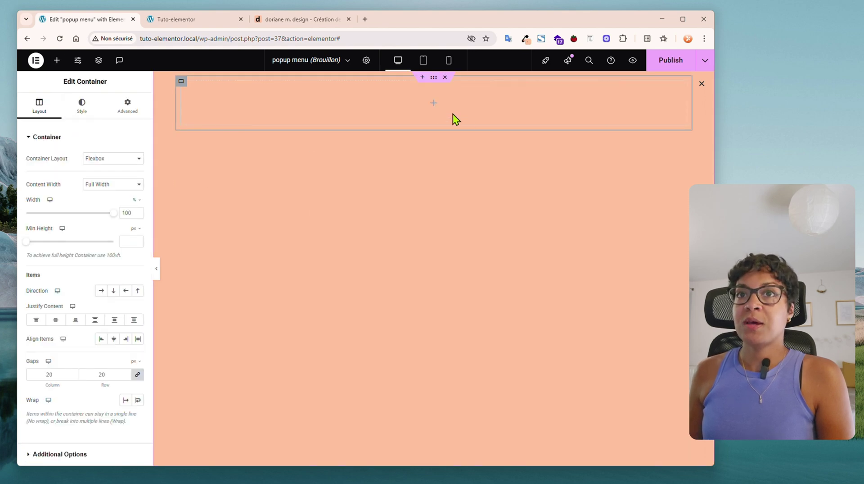
Step: Find the WordPress Menu widget by searching for "menu" and place it in the inner container
left_click(433, 105)
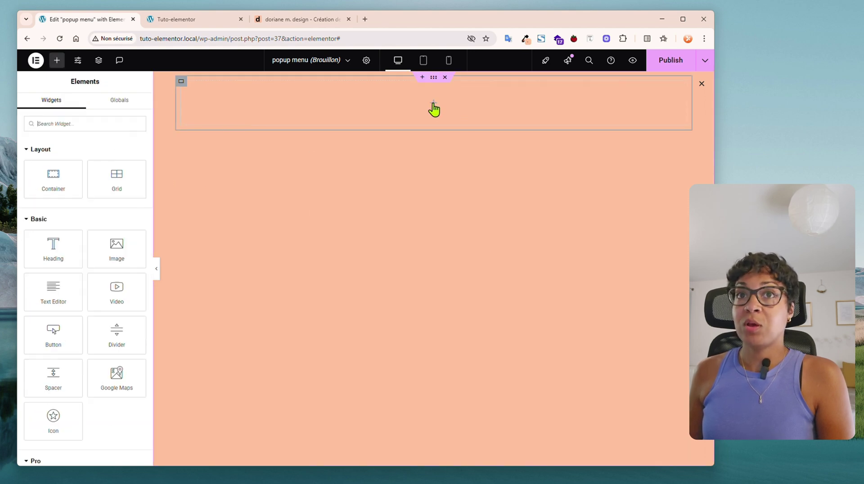
left_click(98, 124)
type("menu")
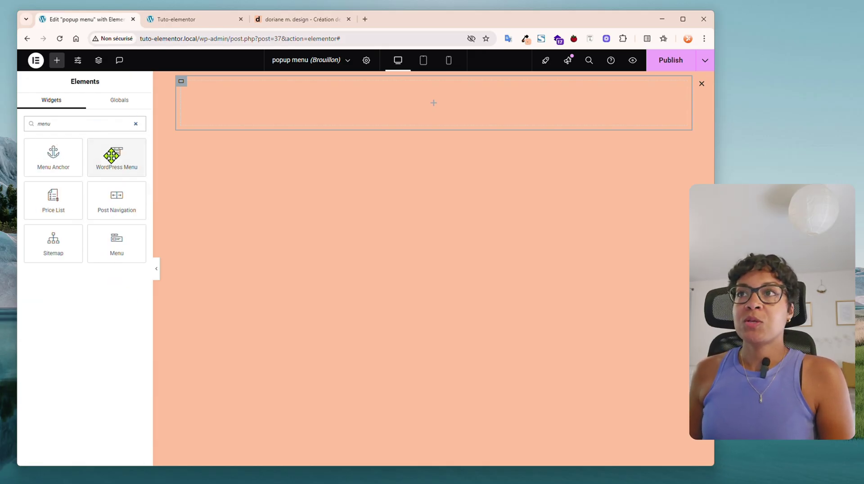
left_click_drag(114, 154, 338, 104)
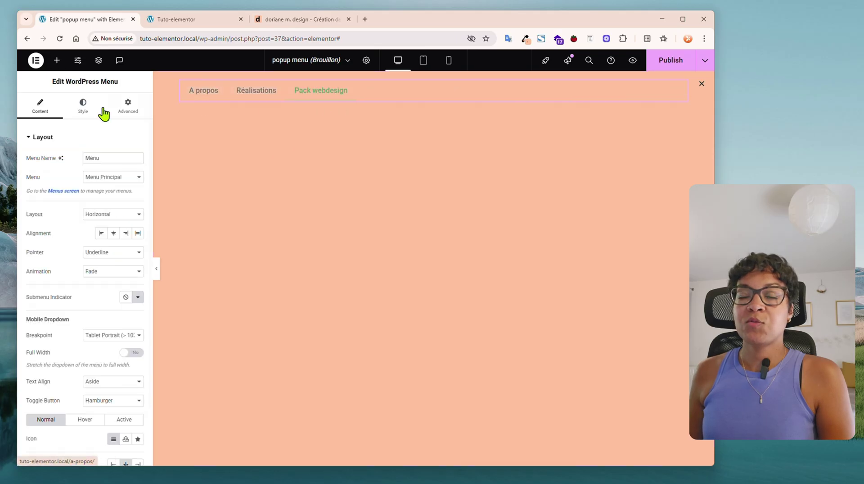
Step: Keep Menu Principal as the widget's menu and set its layout to Vertical
left_click(113, 178)
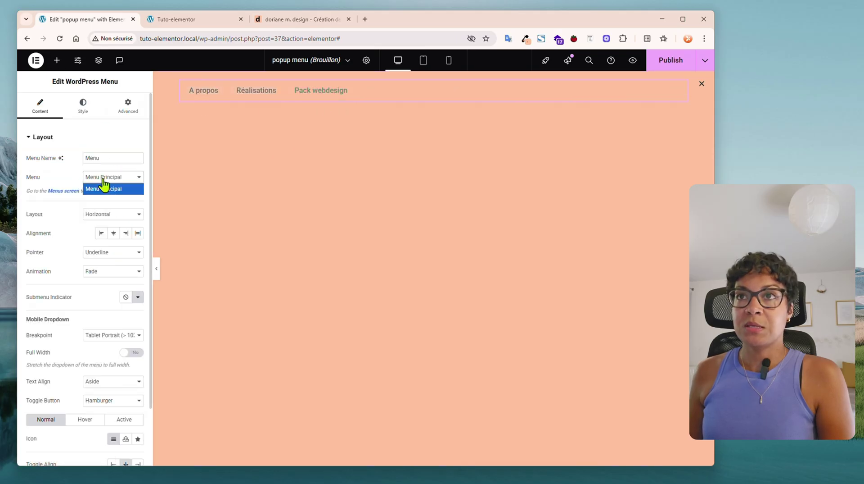
left_click(108, 181)
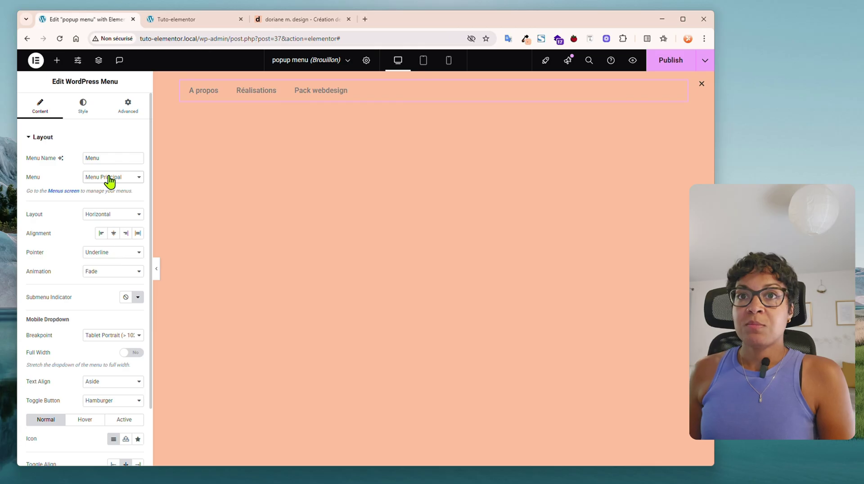
left_click(108, 216)
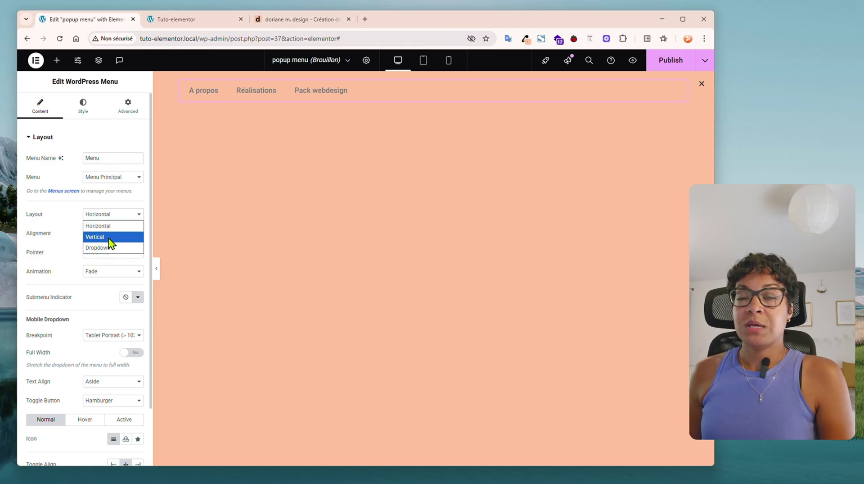
left_click(110, 237)
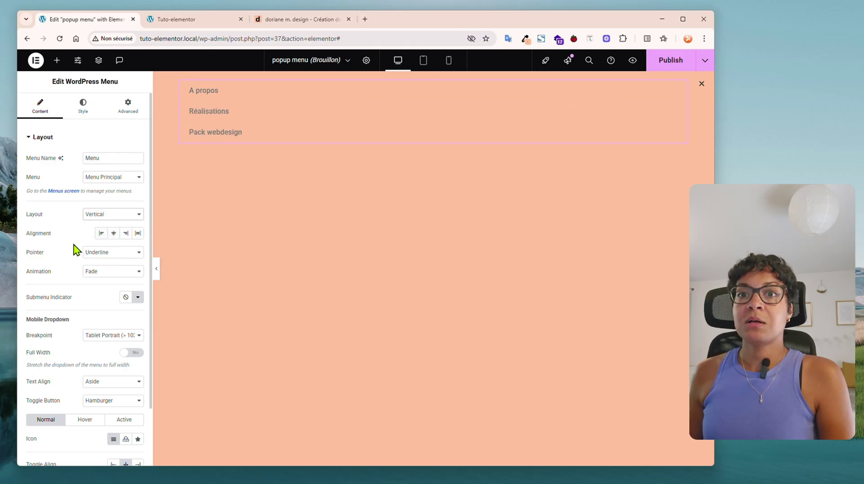
Step: Set the menu's mobile dropdown breakpoint to None
scroll(58, 288, "down", 1)
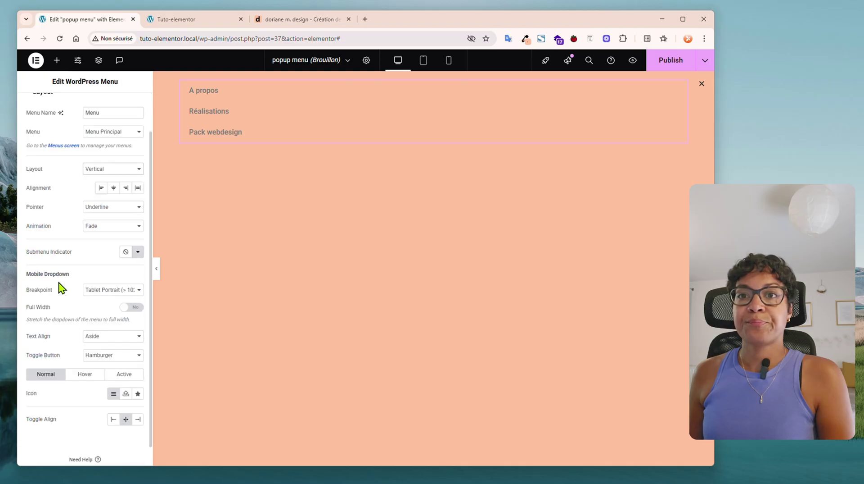
scroll(61, 288, "down", 1)
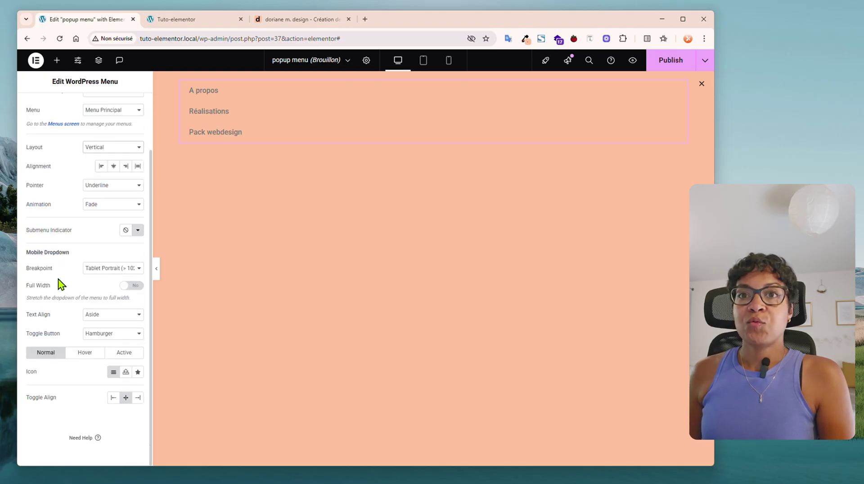
left_click(116, 270)
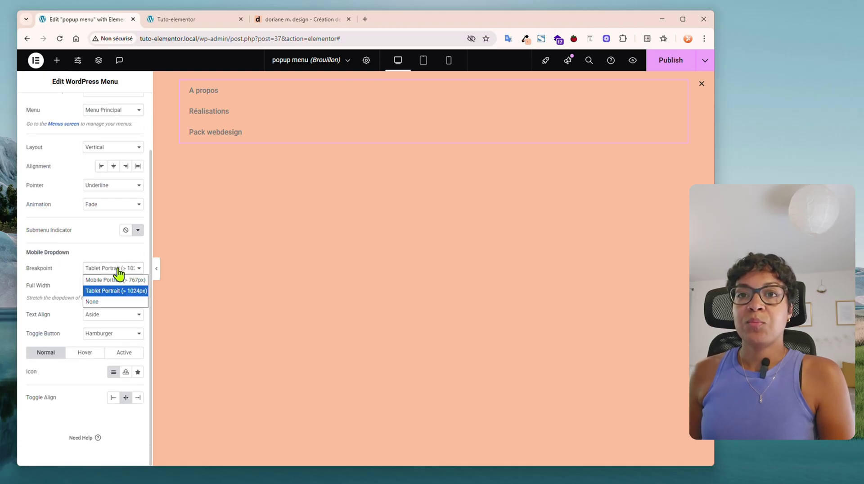
left_click(104, 302)
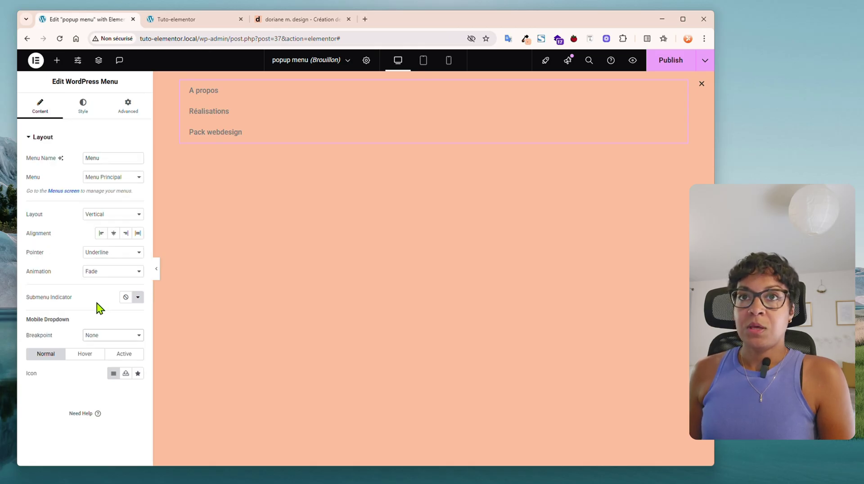
Step: Set the main menu's normal text colour to black #000000
left_click(82, 110)
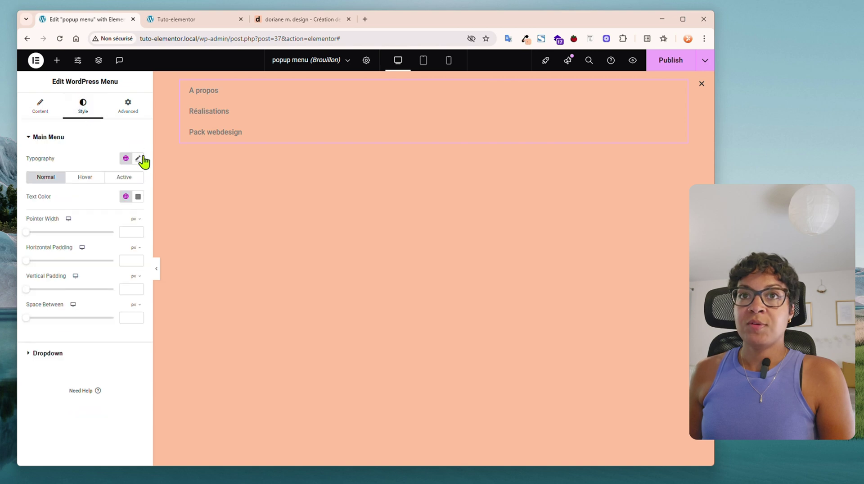
left_click(138, 196)
left_click(115, 288)
left_click(72, 191)
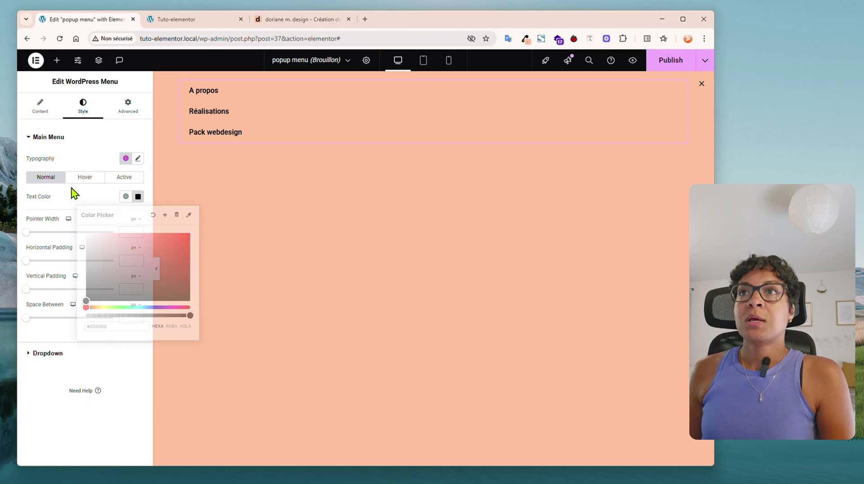
Step: Inspect the Accueil link's font on the reference site with Font Finder and set the popup menu's font size to 54 px
left_click(289, 21)
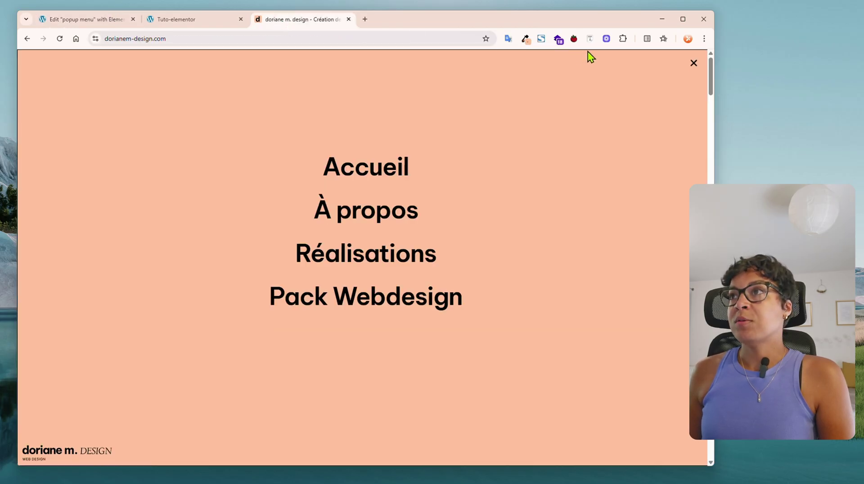
left_click(590, 39)
left_click(379, 166)
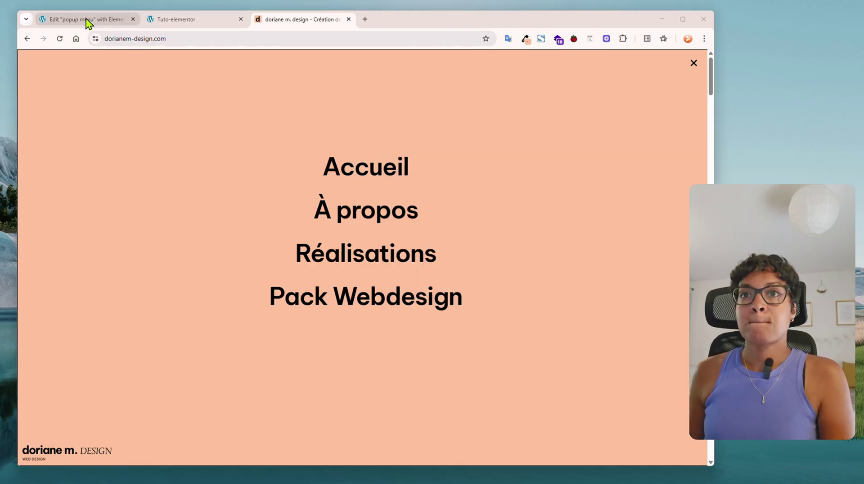
left_click(87, 20)
left_click(138, 159)
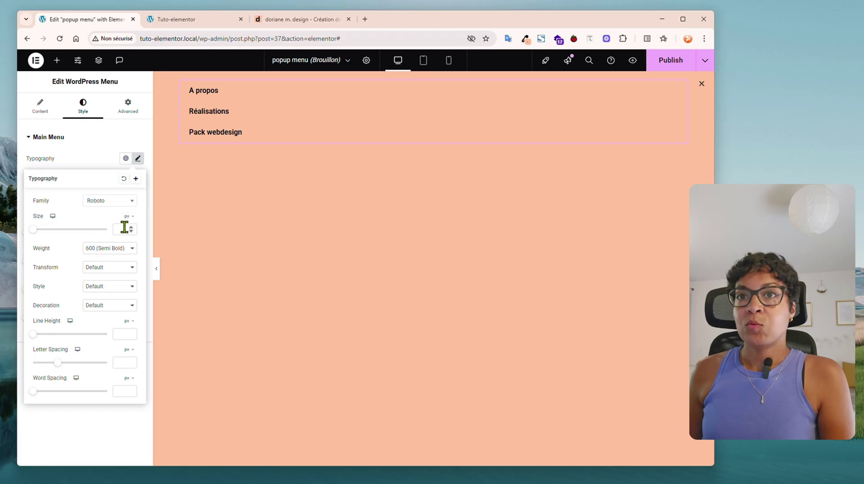
type("54")
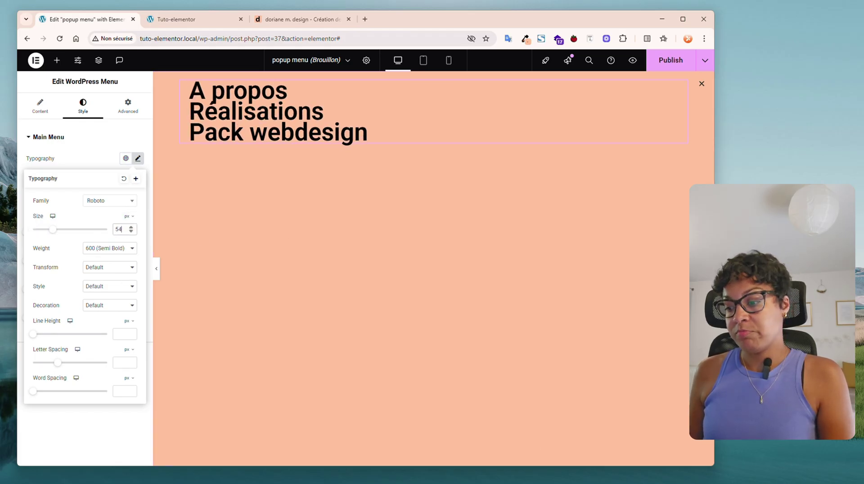
Step: Consult the Font Finder values and set the menu's letter spacing to -1.6 px and line height to 59 px
key("alt+Tab")
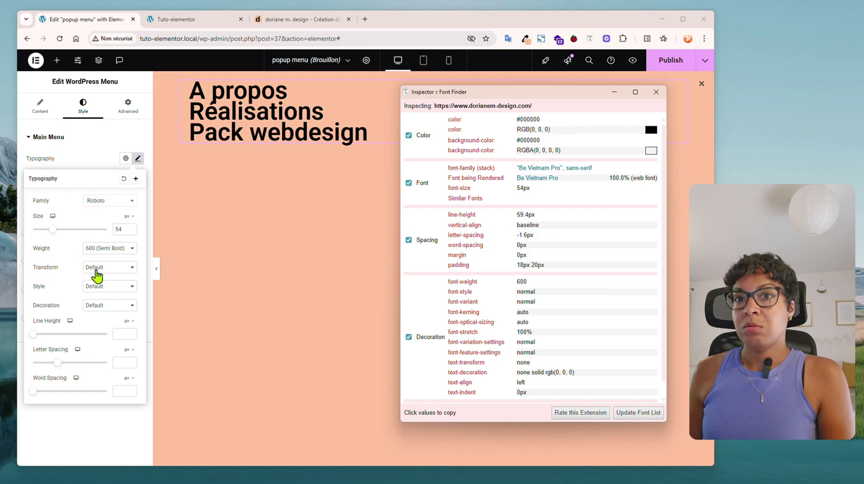
left_click(124, 362)
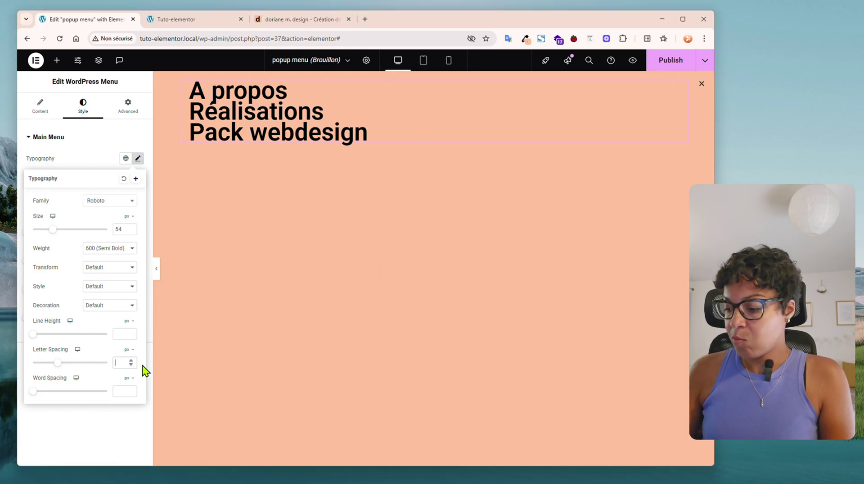
type("-1.6")
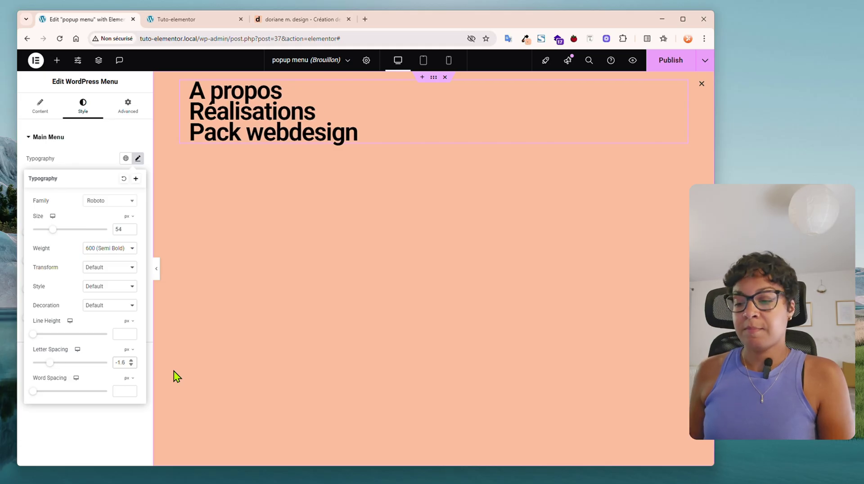
key("alt+Tab")
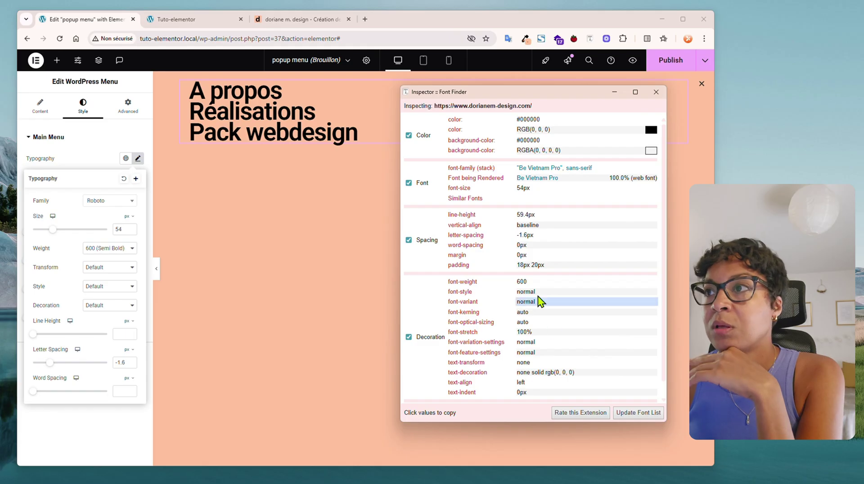
left_click(129, 333)
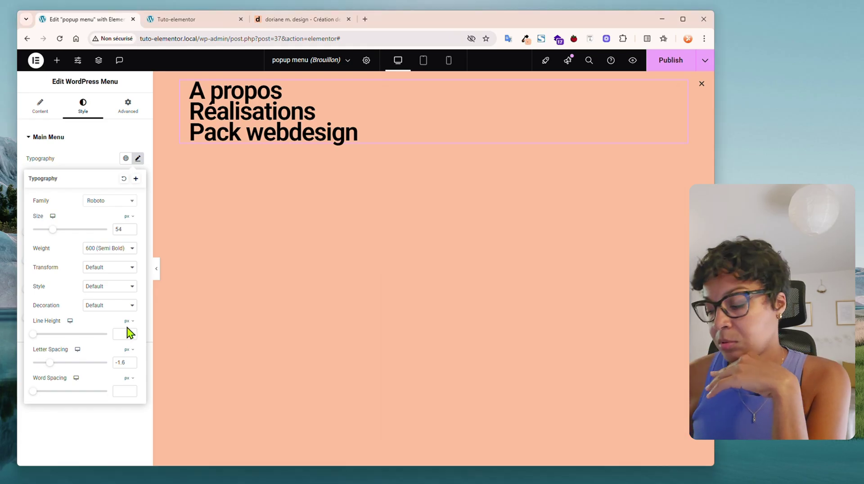
type("59")
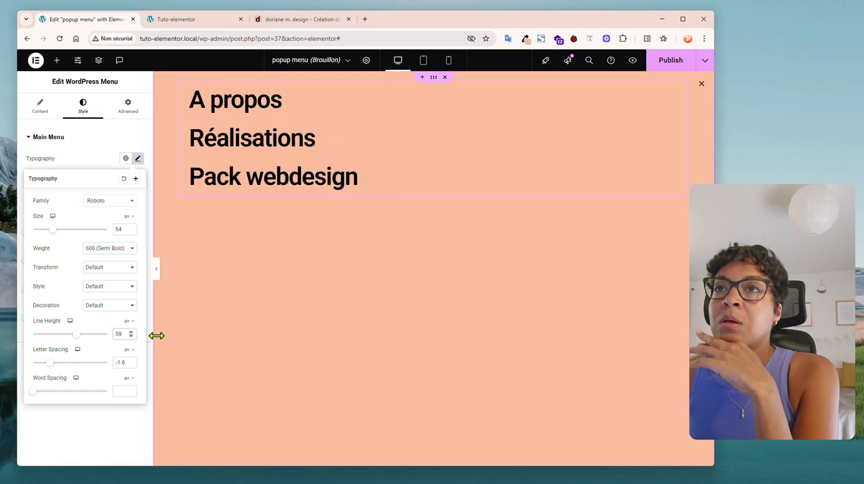
Step: Close the typography settings and centre-align the menu items
left_click(81, 136)
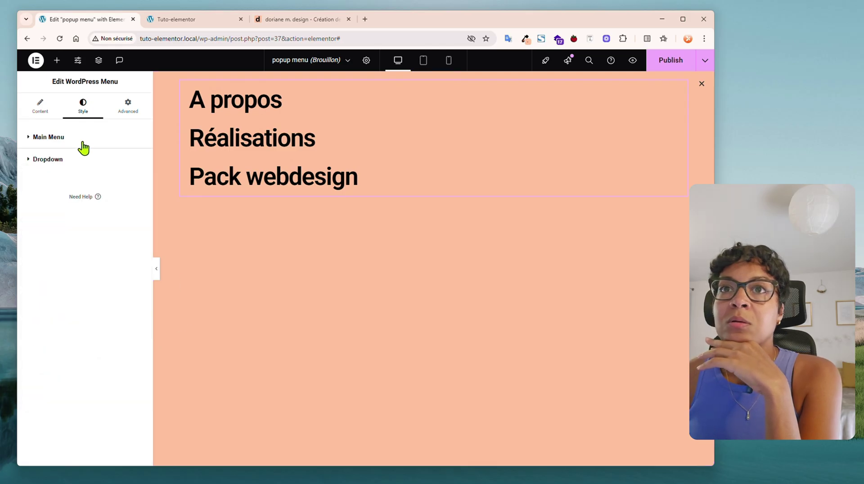
left_click(82, 137)
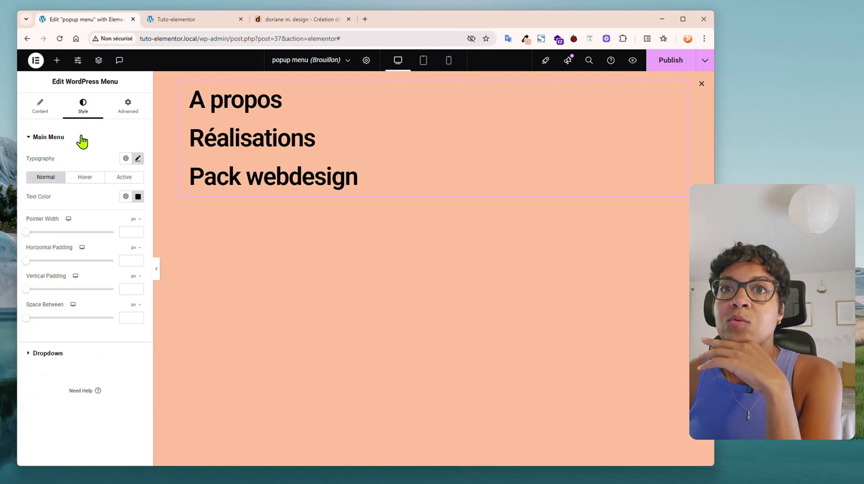
left_click(43, 110)
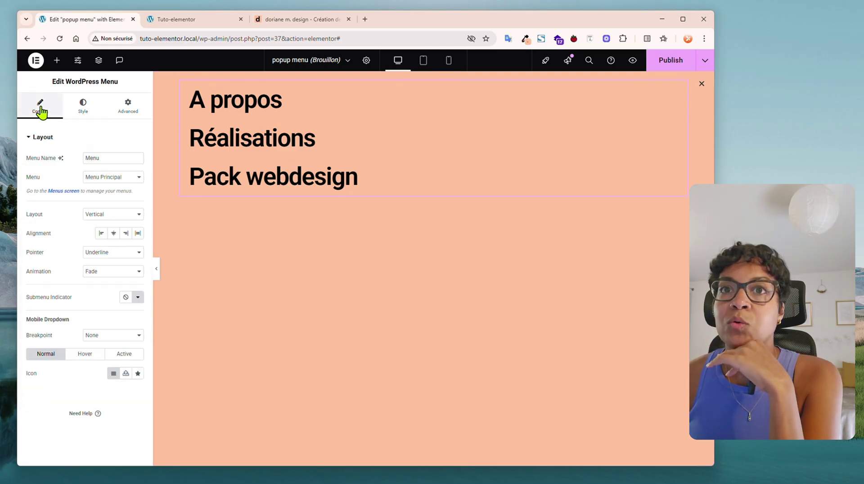
left_click(114, 235)
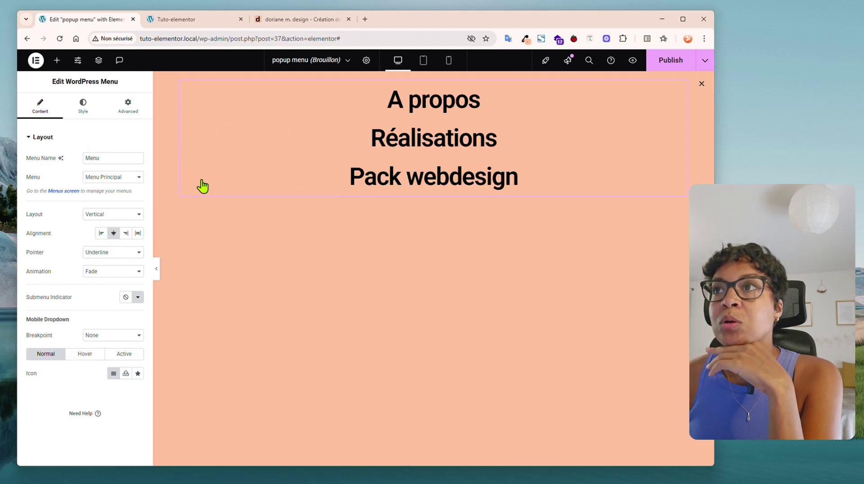
Step: Review the reference site's burger menu popup by closing and reopening it, and return to the popup editor
left_click(298, 18)
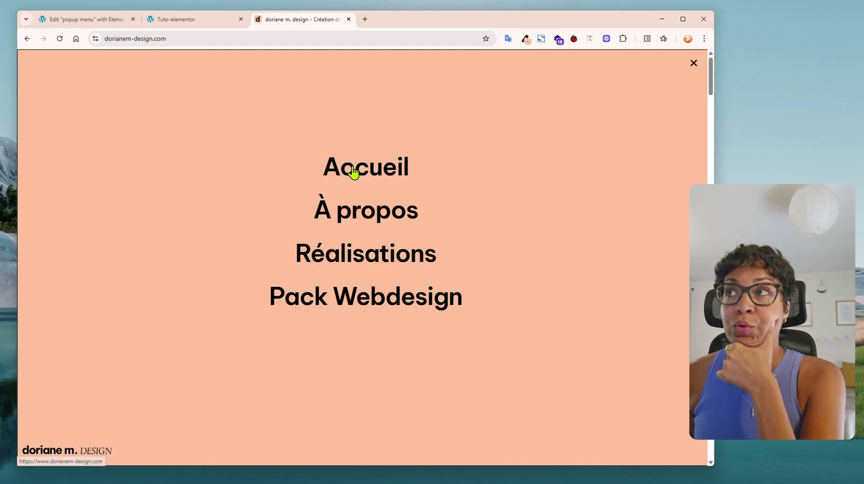
left_click(694, 67)
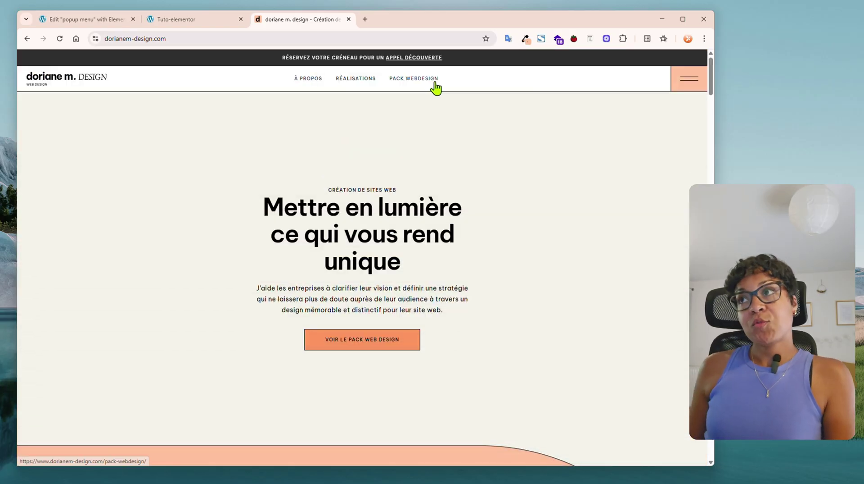
left_click(699, 82)
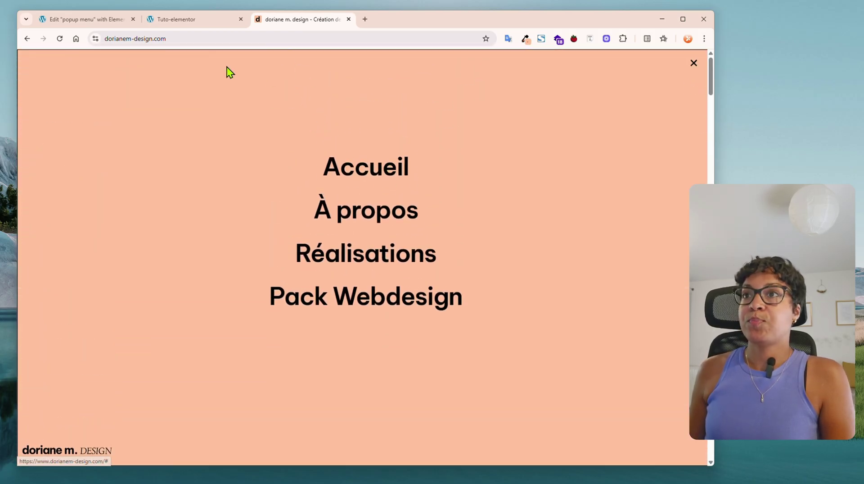
left_click(68, 19)
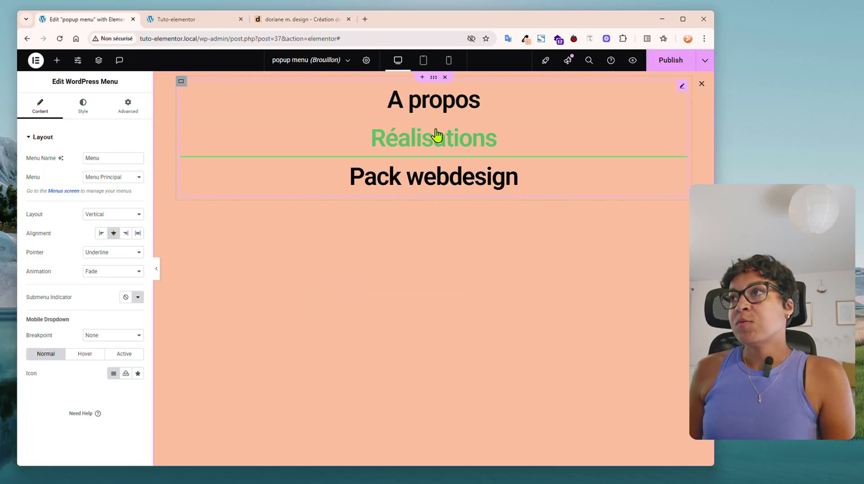
Step: Publish the popup menu template without adding any display conditions
left_click(670, 61)
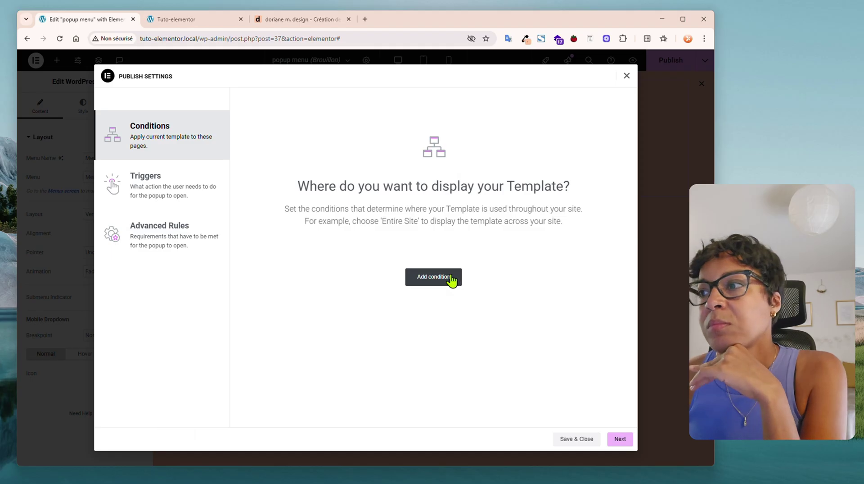
left_click(574, 440)
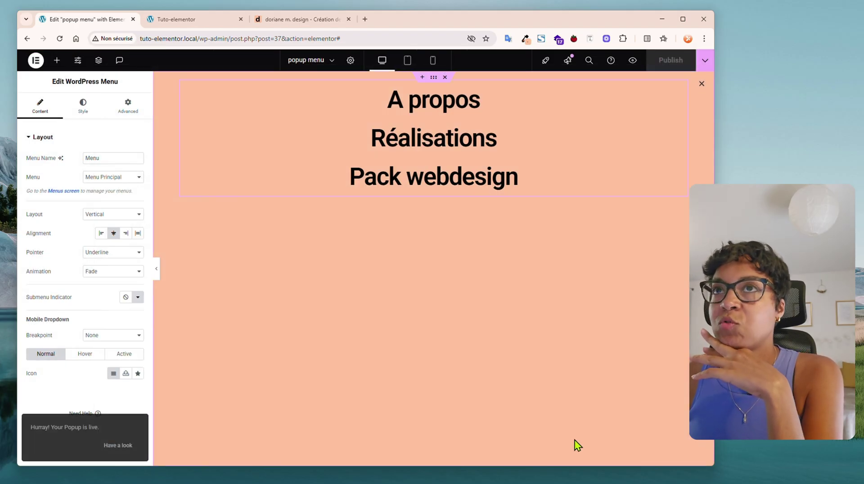
Step: Go to the menu management page in the Tuto-elementor site's WordPress dashboard and save Menu Principal
left_click(183, 20)
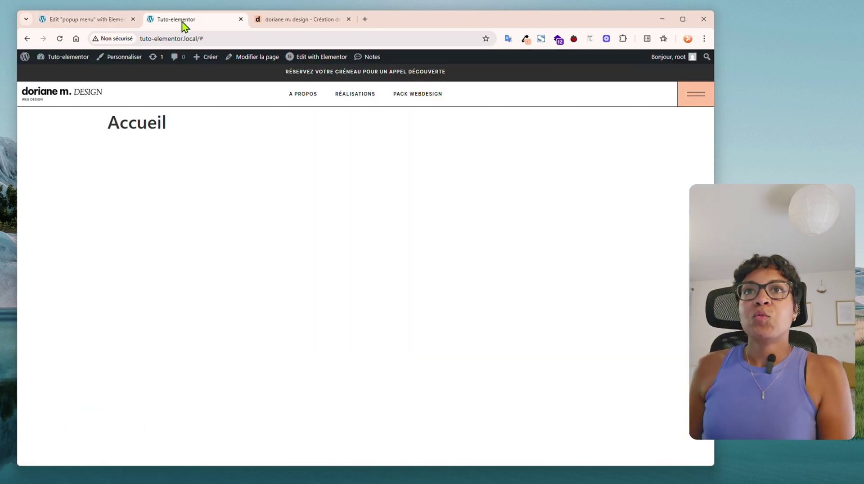
left_click(51, 60)
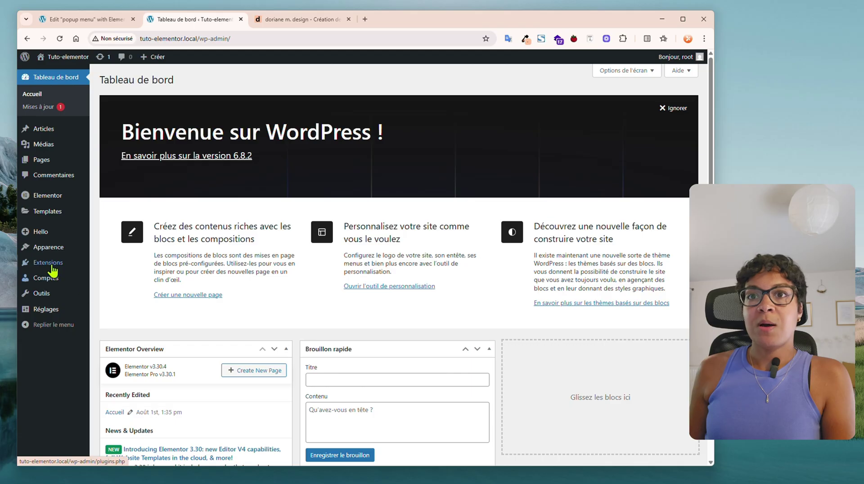
mouse_move(50, 248)
left_click(107, 287)
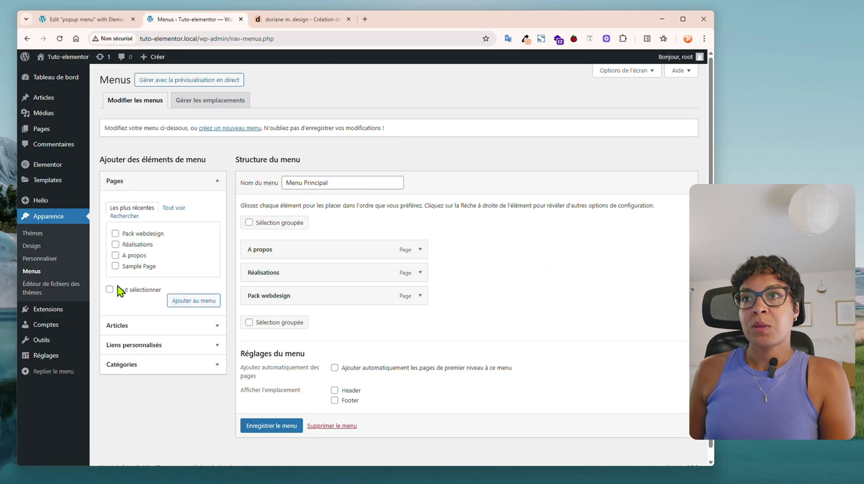
left_click(275, 428)
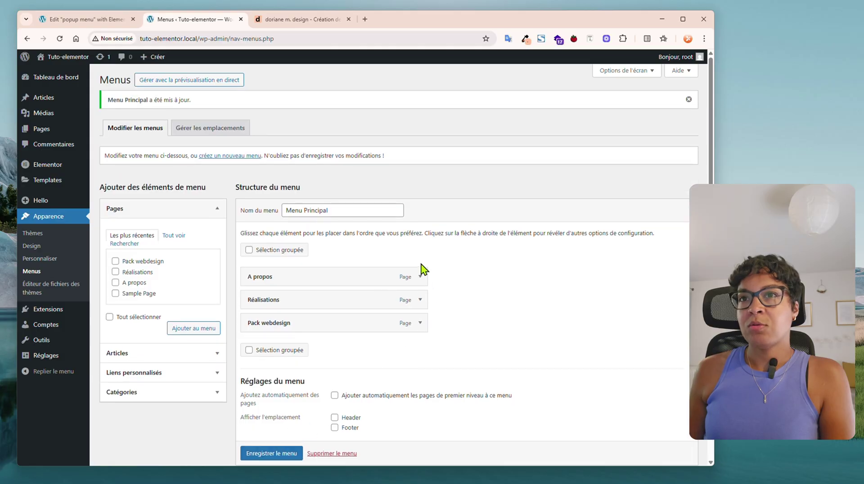
Step: Create a new WordPress menu named Menu modal
left_click(231, 156)
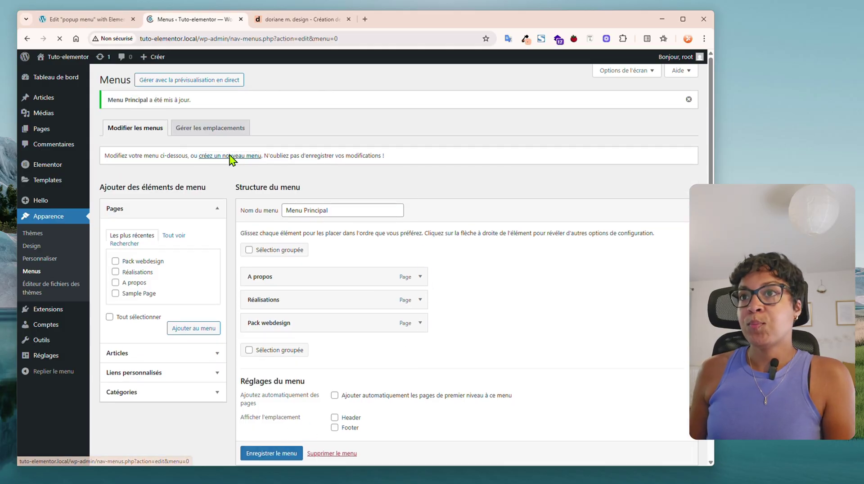
left_click(310, 182)
type("Menu ")
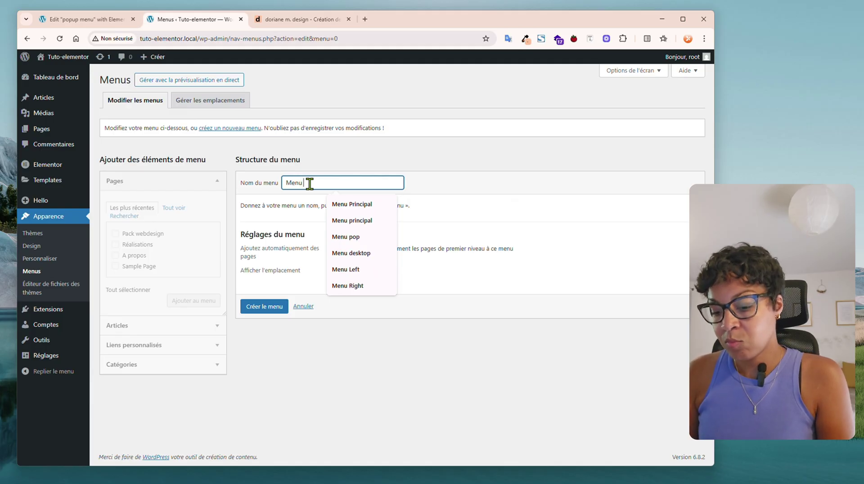
type("modal")
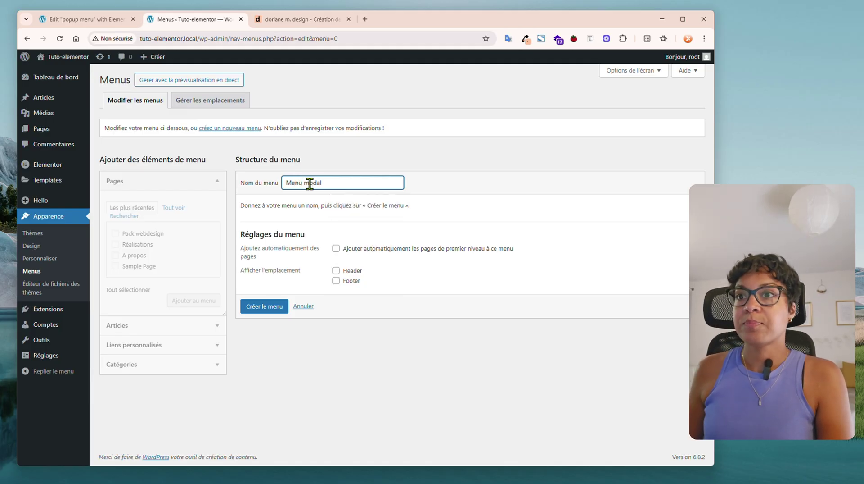
left_click(273, 307)
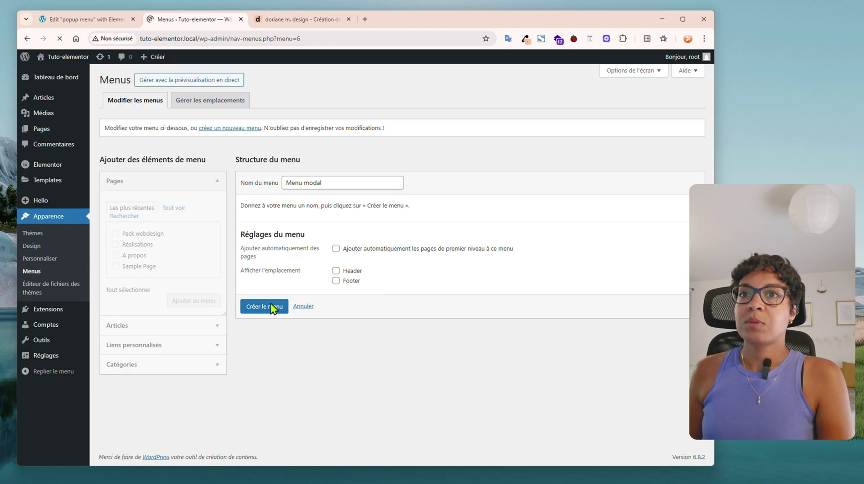
Step: Add the pages Accueil, A propos, Pack webdesign and Réalisations to Menu modal
left_click(174, 215)
left_click(115, 239)
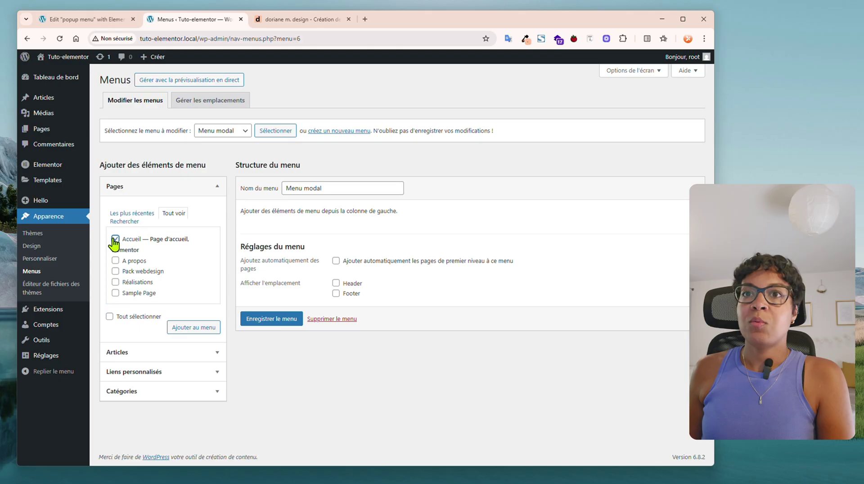
left_click(115, 261)
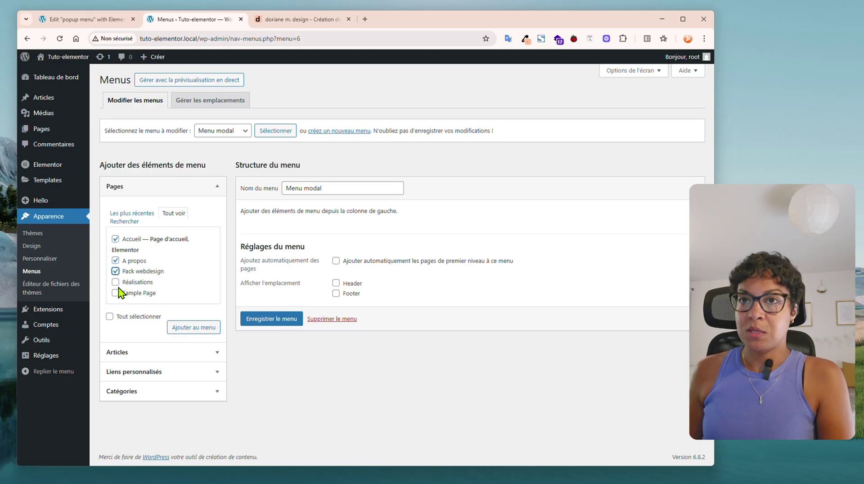
left_click(116, 282)
left_click(179, 328)
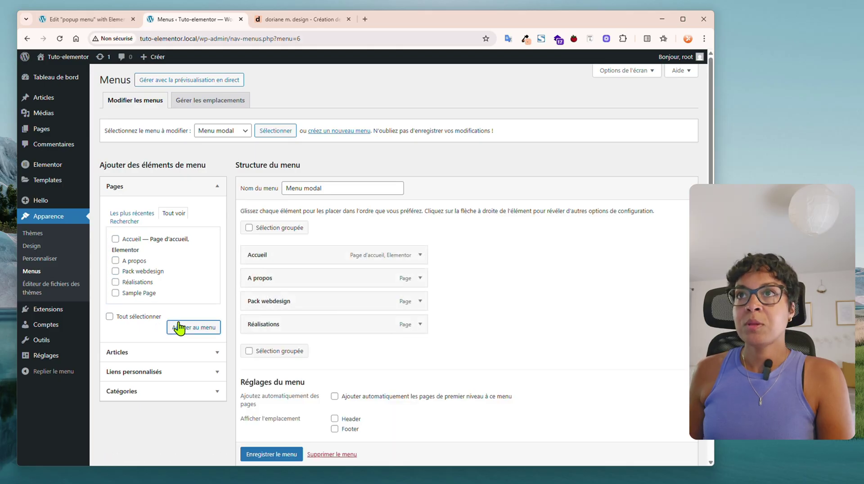
Step: Check the item order on the reference site, place Réalisations before Pack webdesign in Menu modal, and save the menu
left_click(300, 19)
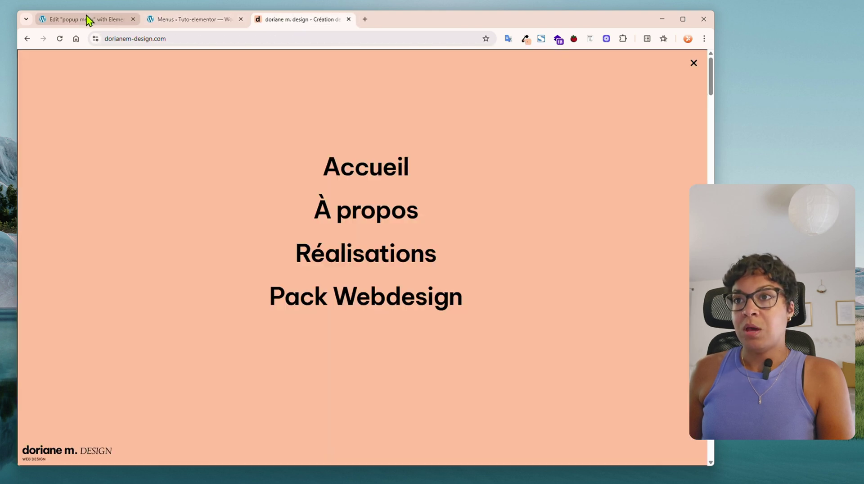
left_click(88, 21)
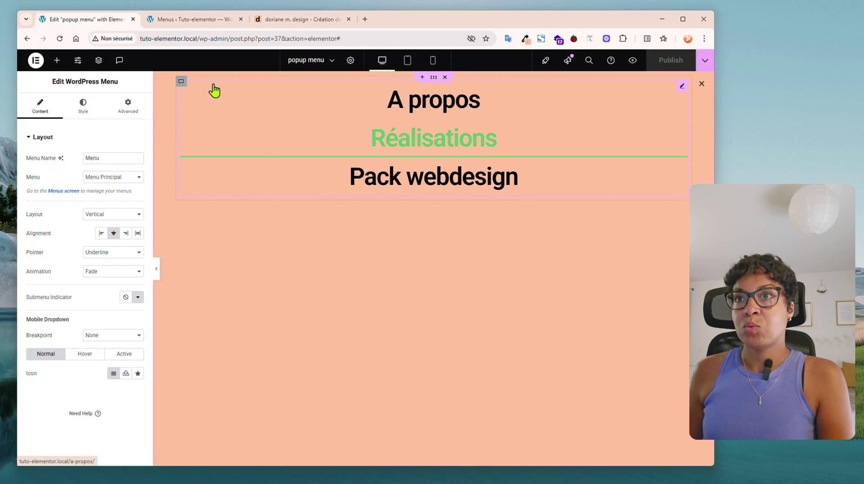
left_click(171, 20)
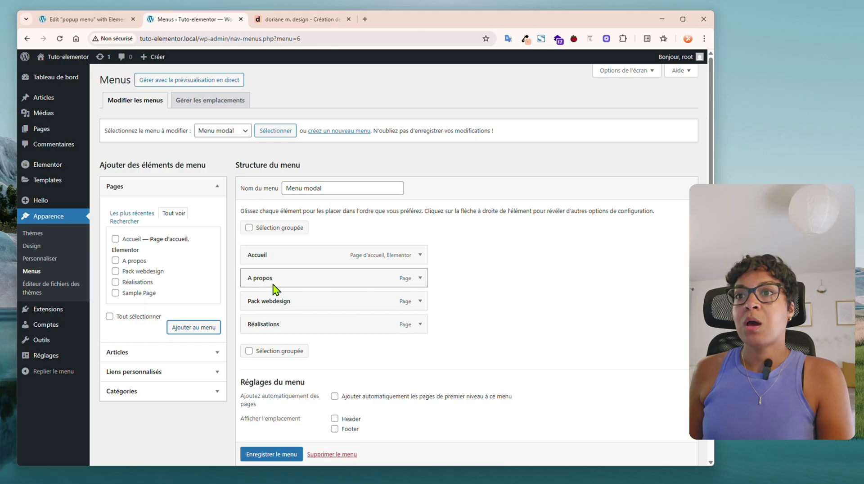
mouse_move(276, 306)
left_mouse_down()
mouse_move(285, 305)
mouse_move(278, 303)
left_mouse_up()
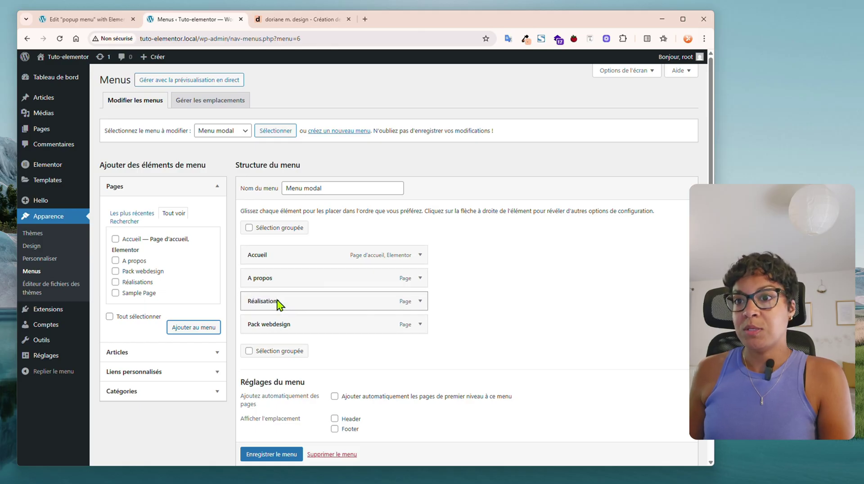
scroll(283, 456, "down", 1)
left_click(272, 430)
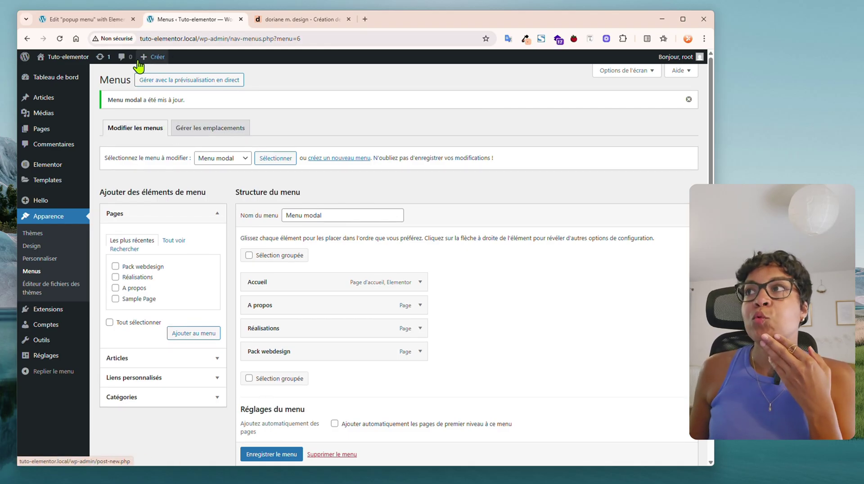
Step: Reload the popup editor and switch the menu widget's source to Menu modal
left_click(86, 19)
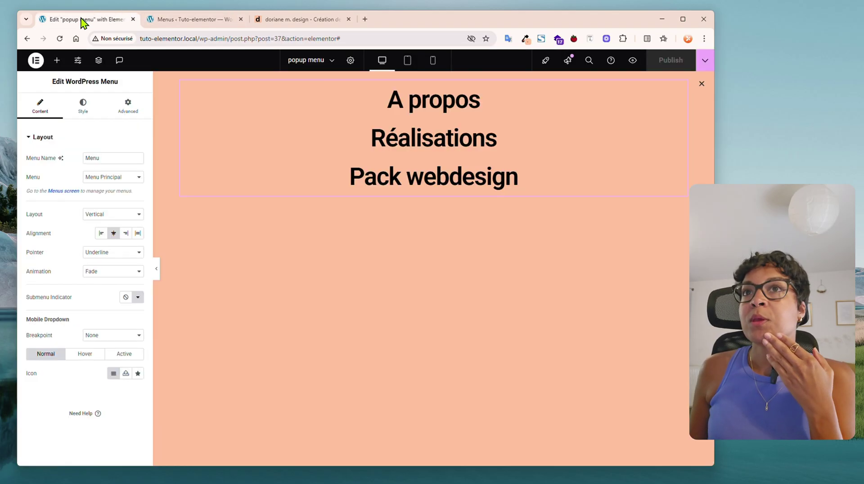
left_click(65, 40)
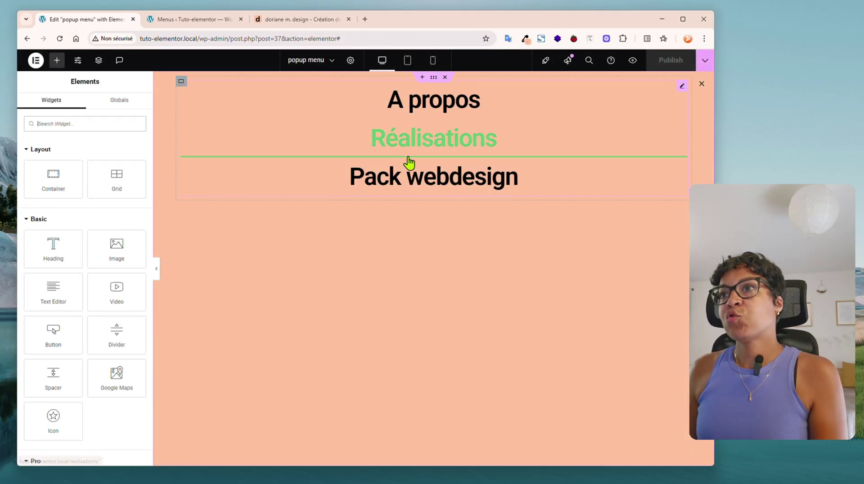
left_click(411, 144)
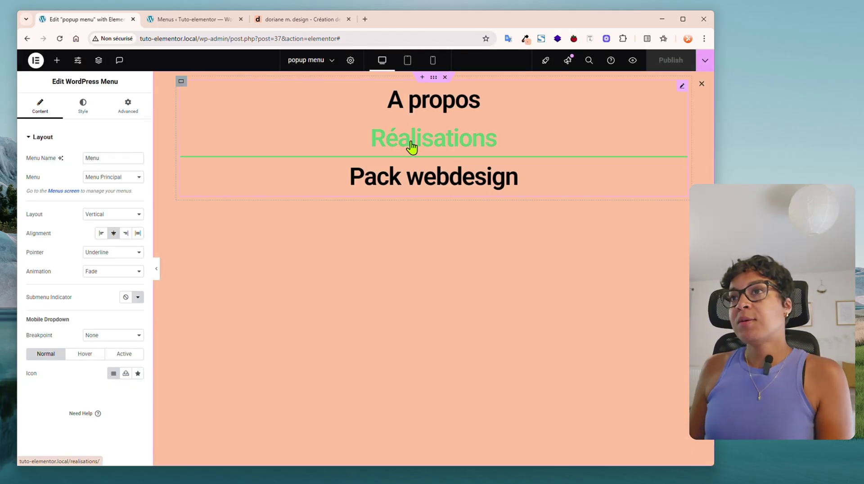
left_click(115, 177)
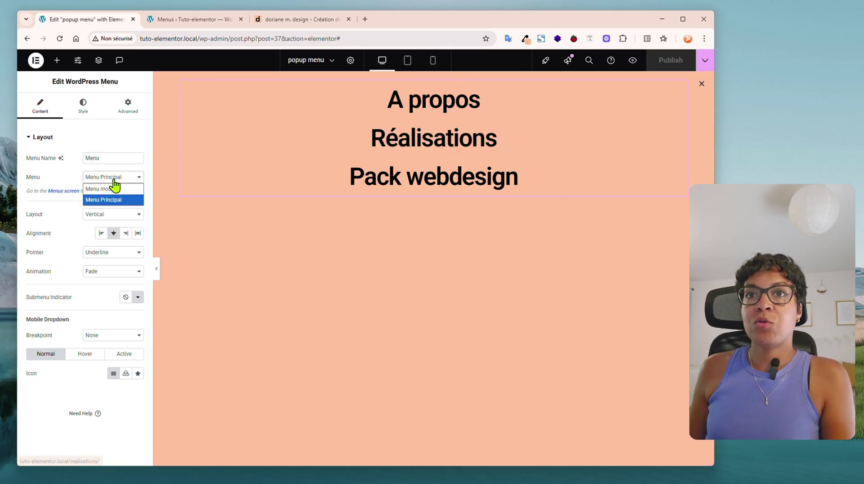
left_click(115, 188)
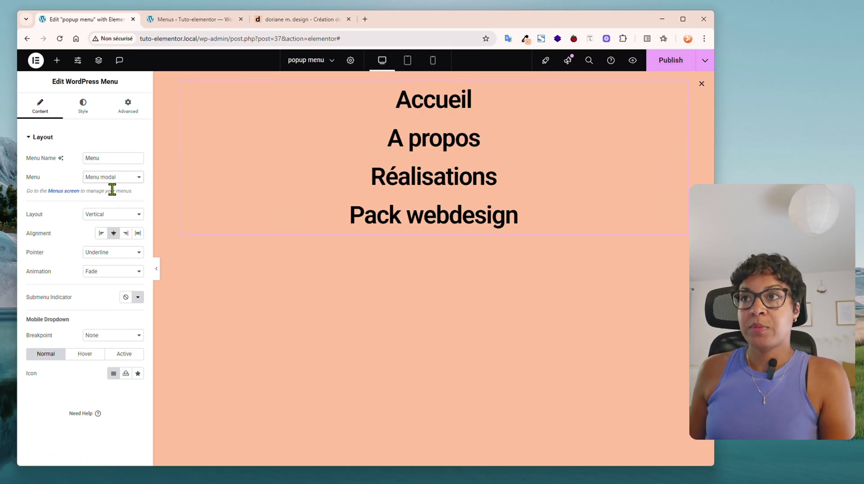
Step: Compare the popup's layout in the editor with the full-screen menu on the reference site
left_click(295, 19)
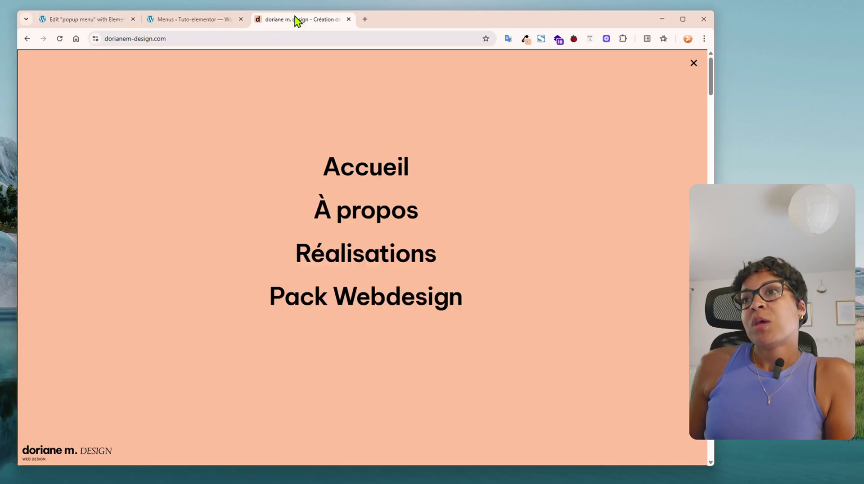
left_click(103, 19)
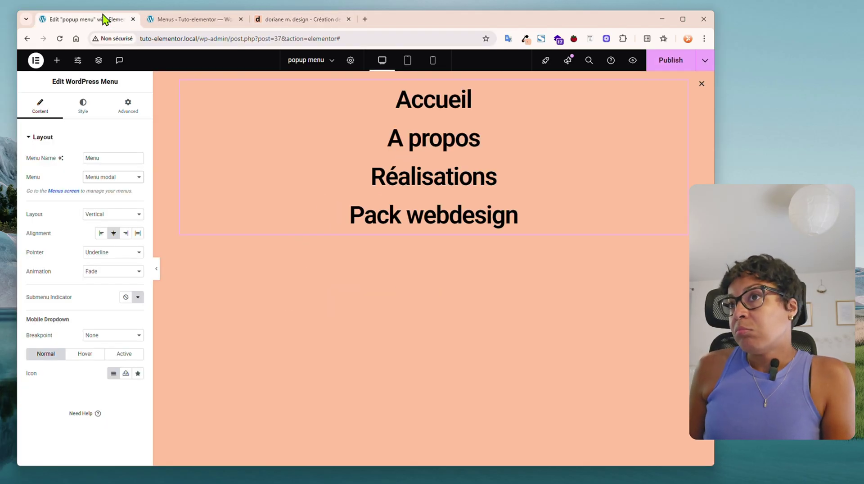
left_click(284, 21)
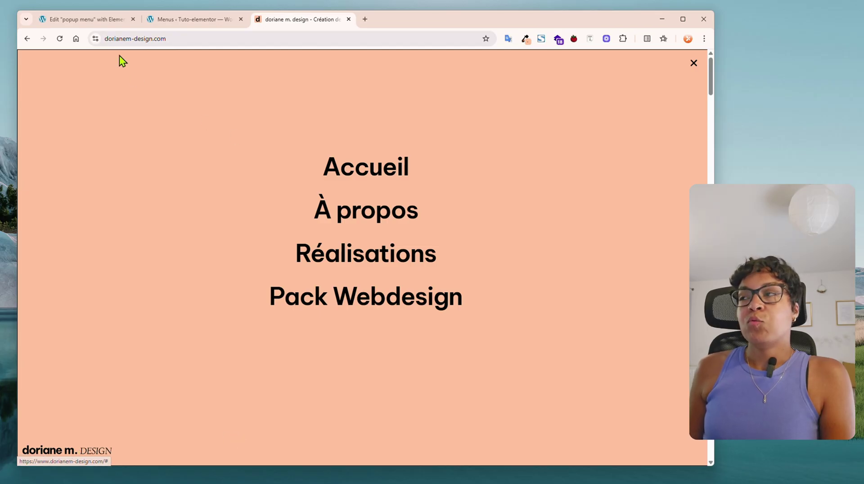
left_click(94, 22)
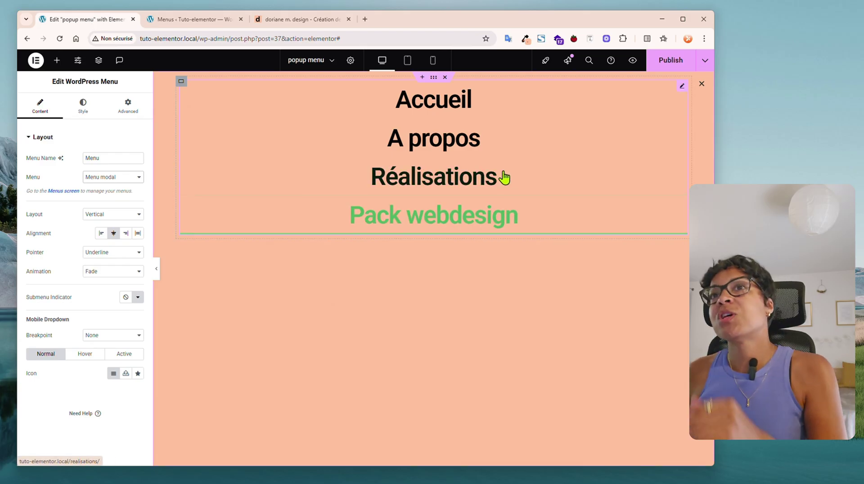
Step: Set the SVG logo from the media library as the background image of the popup's container
left_click(433, 78)
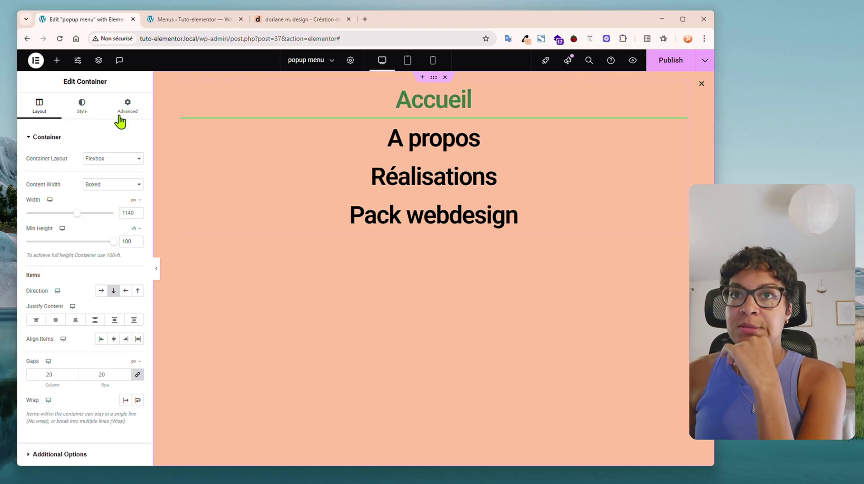
left_click(79, 107)
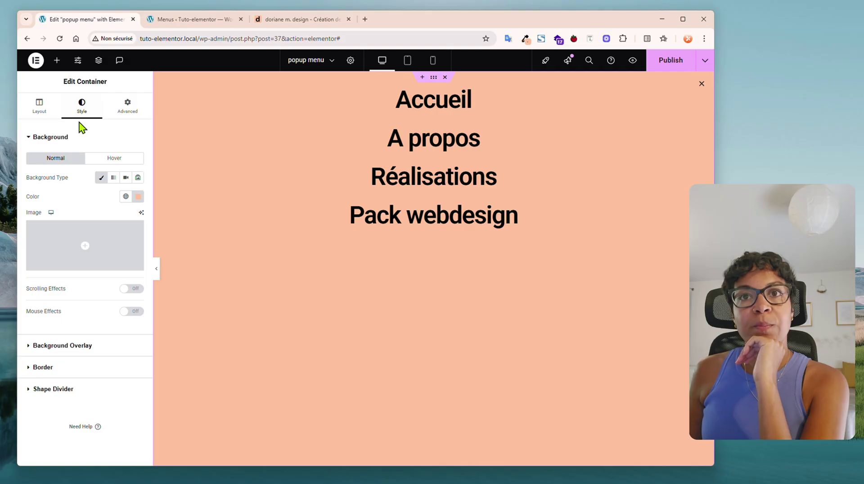
left_click(101, 239)
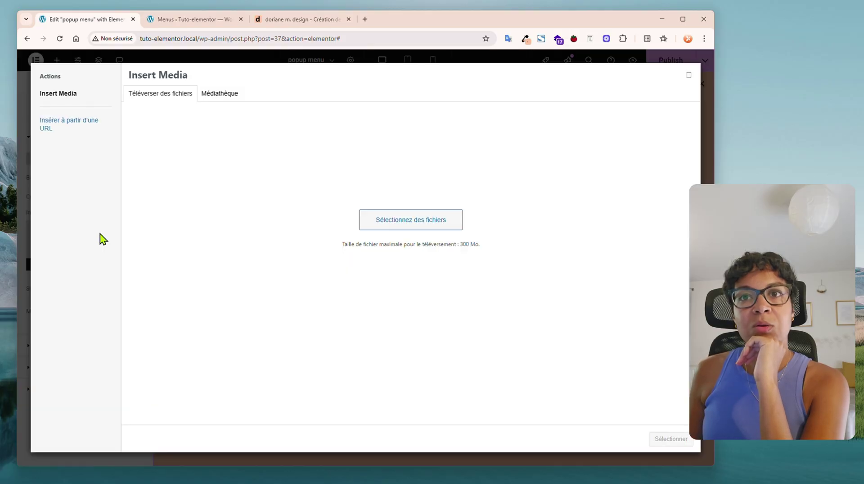
left_click(223, 96)
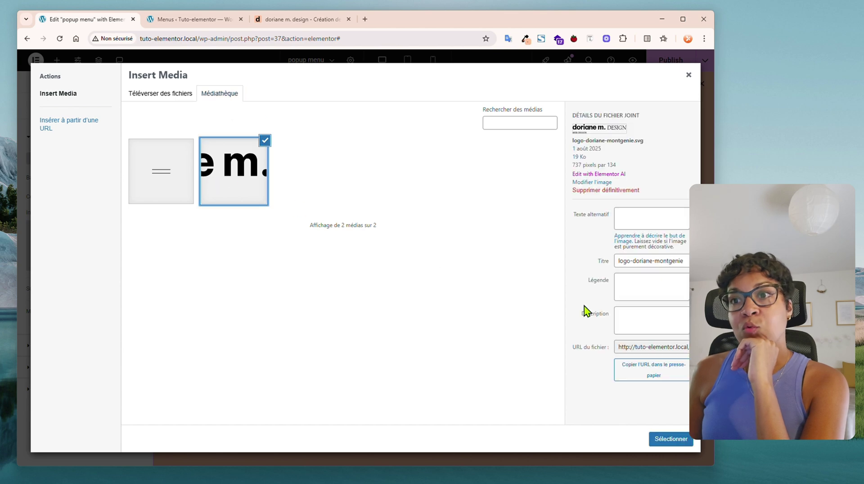
left_click(677, 442)
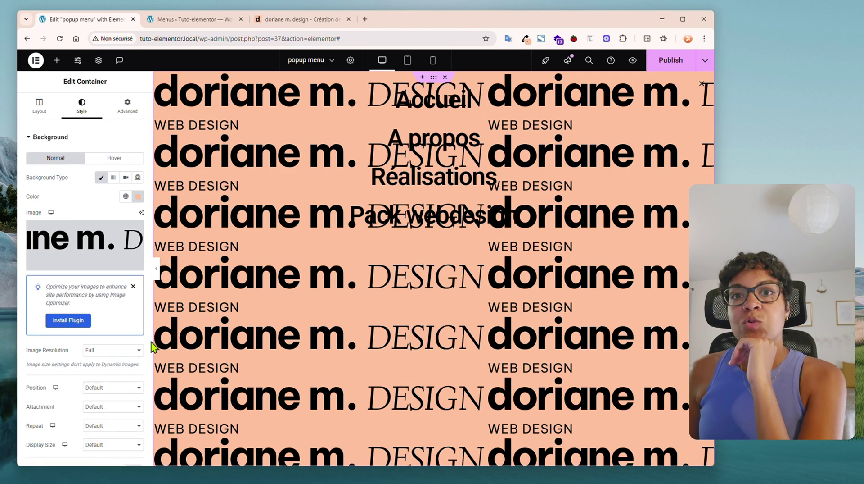
Step: Set the background logo's repeat to No-repeat and its position to Bottom Left
scroll(111, 343, "down", 2)
left_click(110, 335)
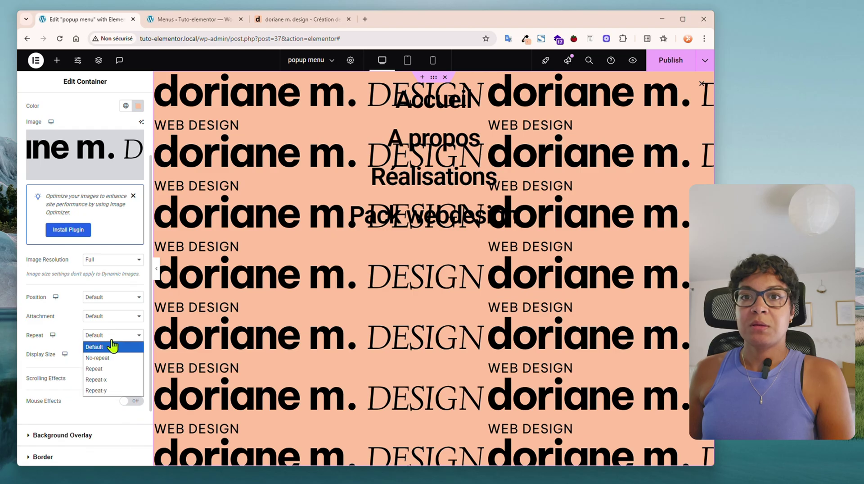
left_click(111, 348)
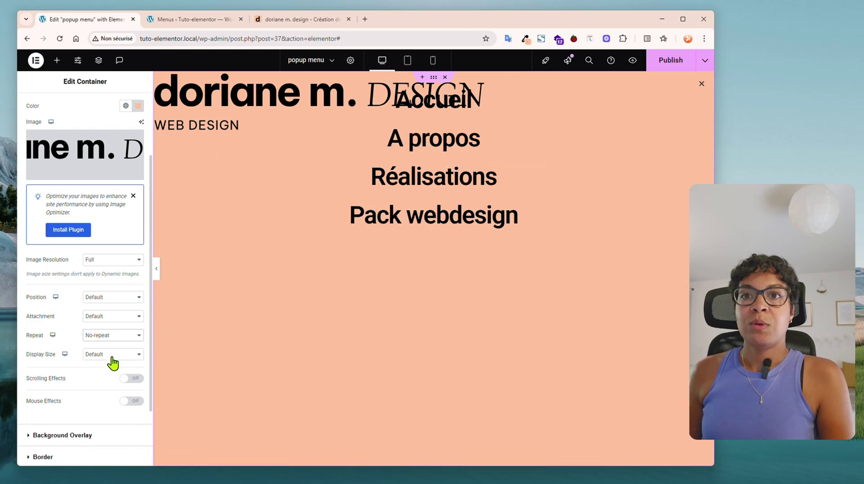
left_click(106, 298)
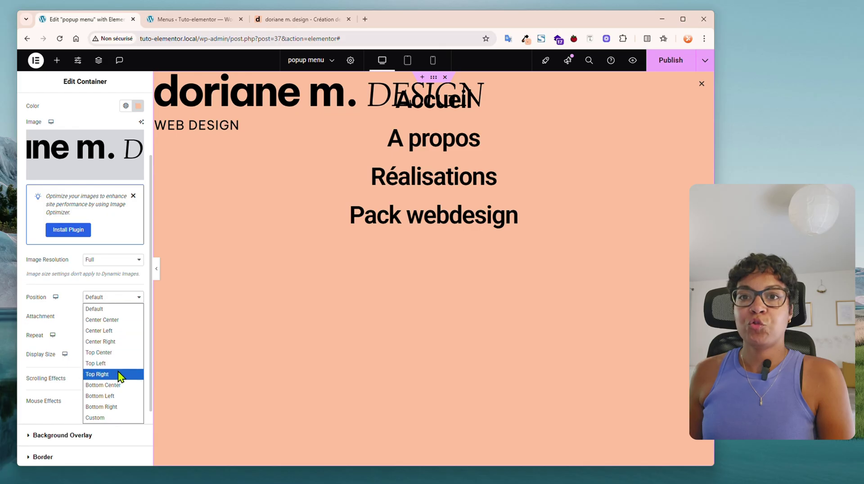
left_click(115, 396)
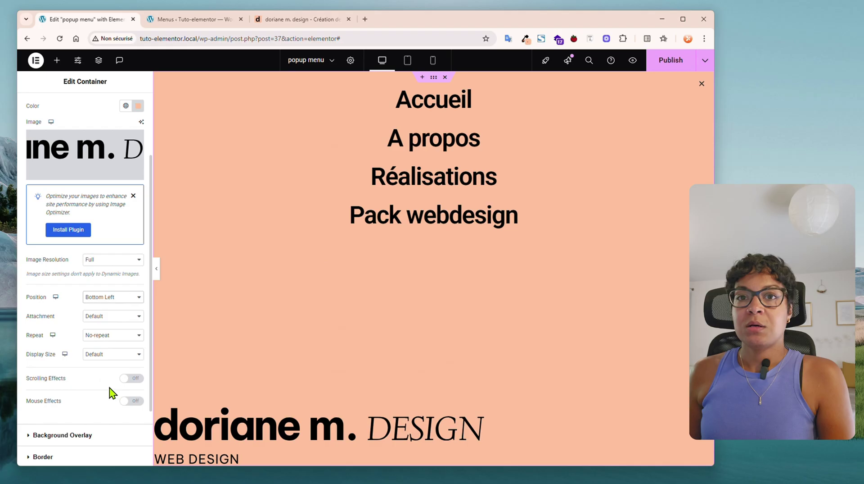
Step: Change the background logo's display size to Custom with its width in px
scroll(108, 392, "down", 1)
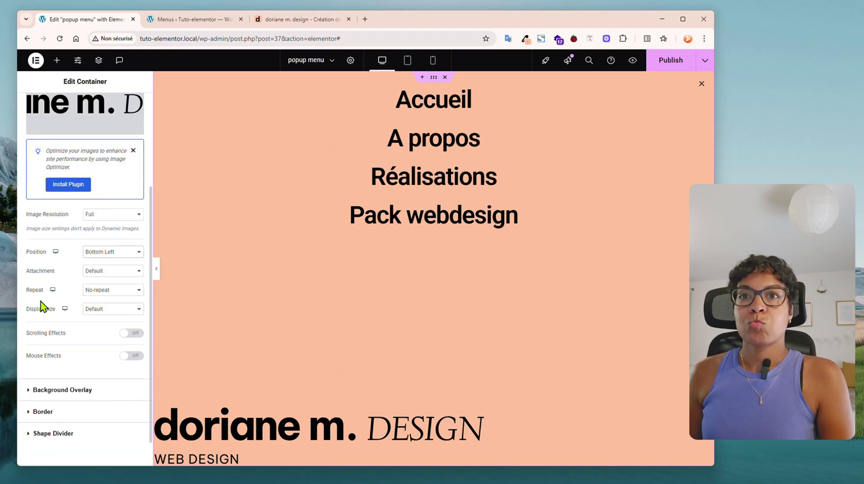
left_click(92, 309)
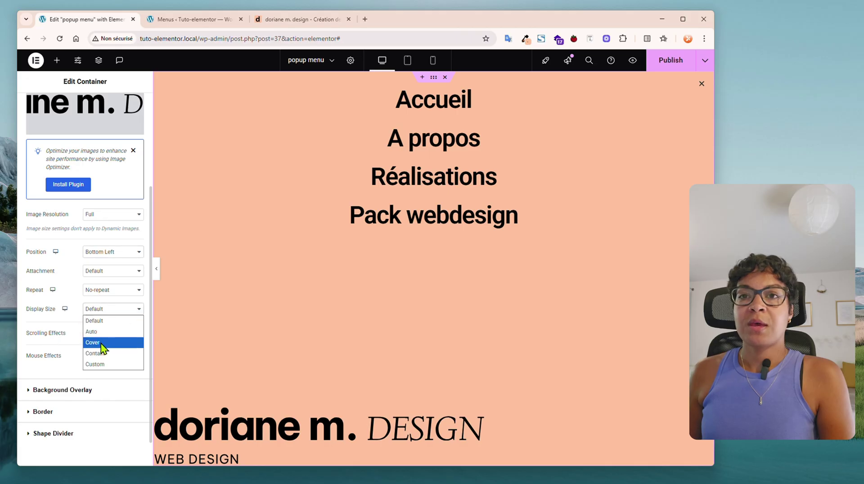
left_click(103, 363)
left_click(136, 324)
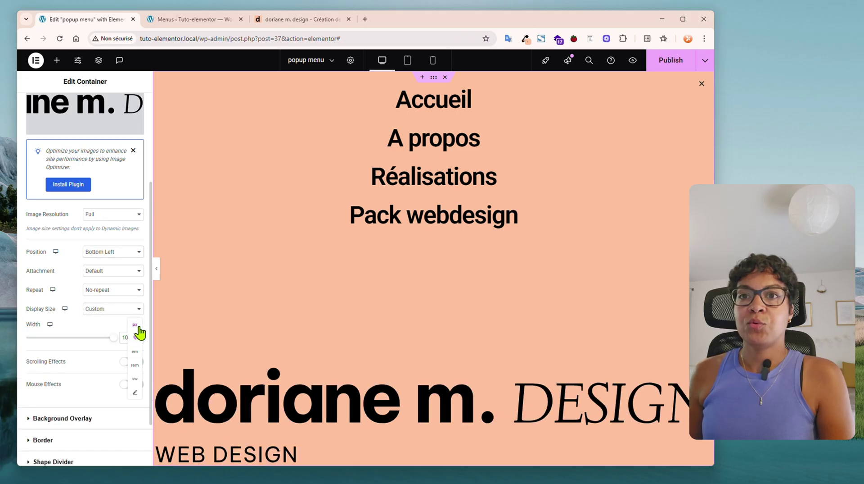
left_click(137, 334)
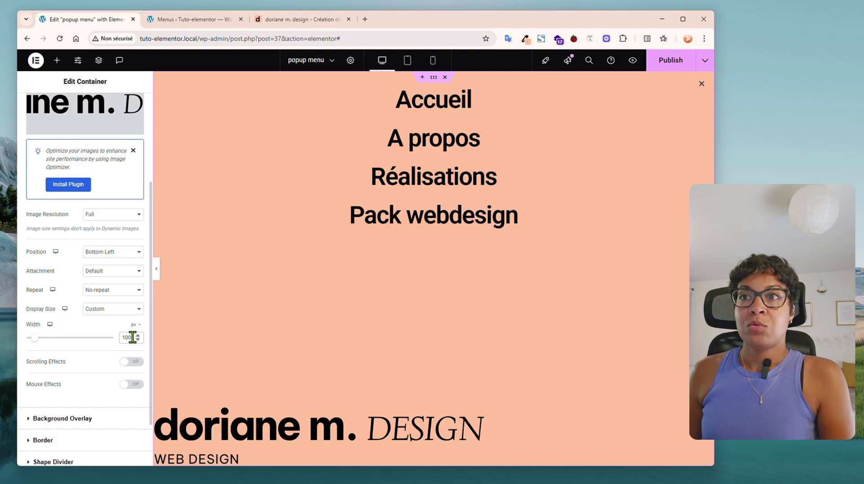
Step: Inspect the menu logo on the reference site to find its CSS width
left_click(275, 21)
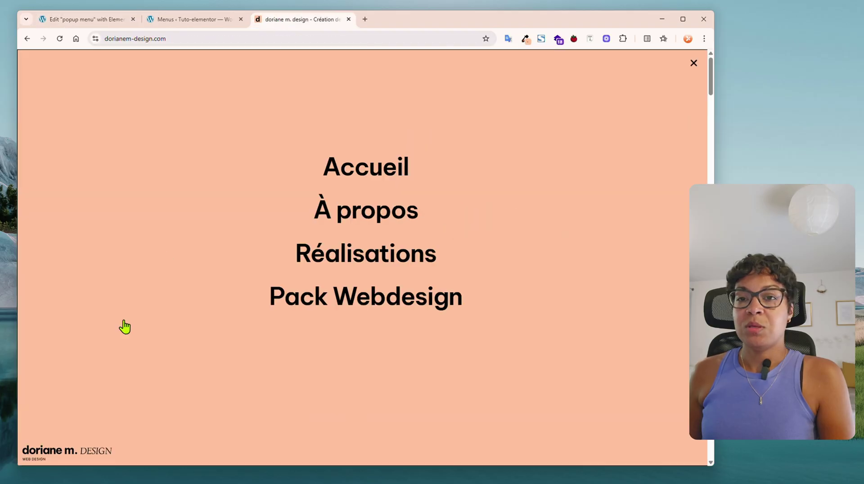
right_click(71, 455)
left_click(110, 438)
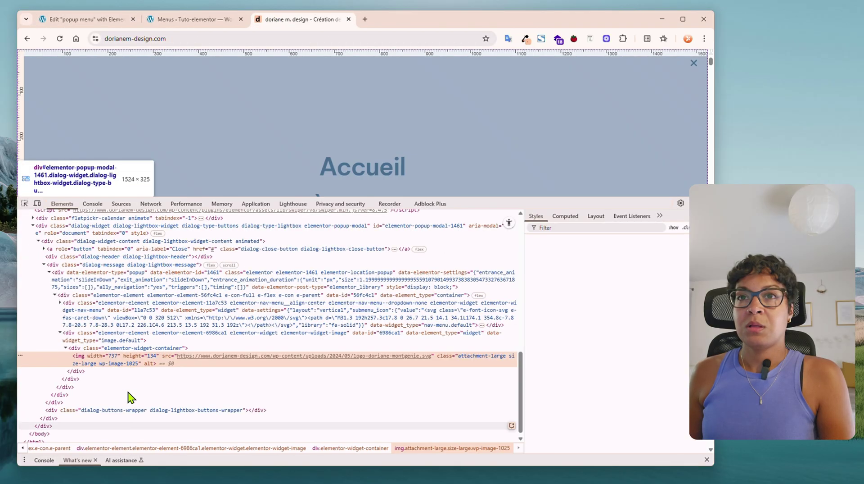
scroll(144, 170, "down", 3)
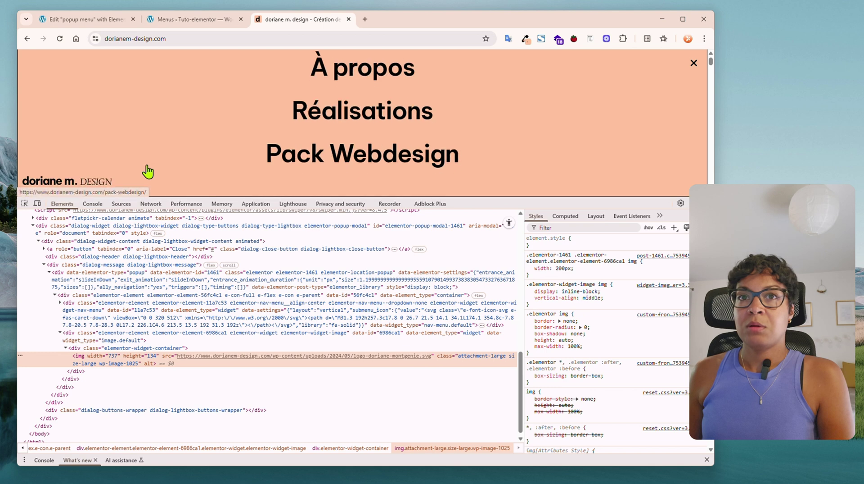
left_click(24, 204)
left_click(47, 183)
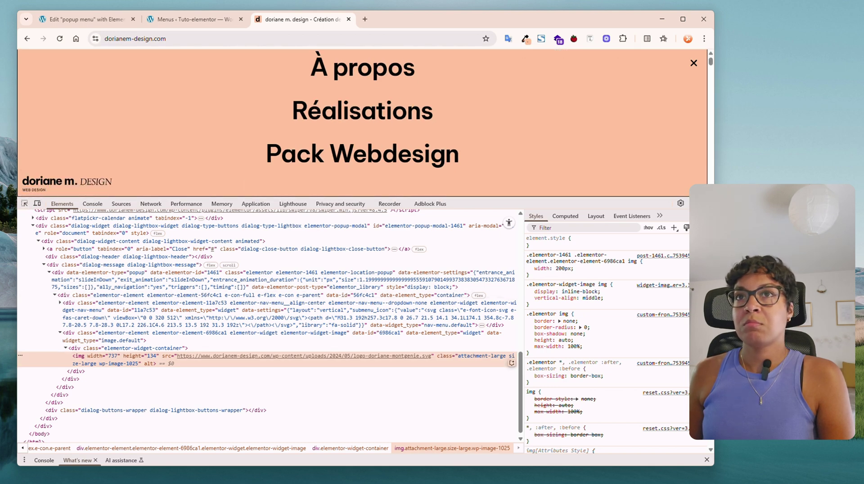
key("F12")
Step: Back in the popup editor, set the background logo's width to 200 px
left_click(97, 20)
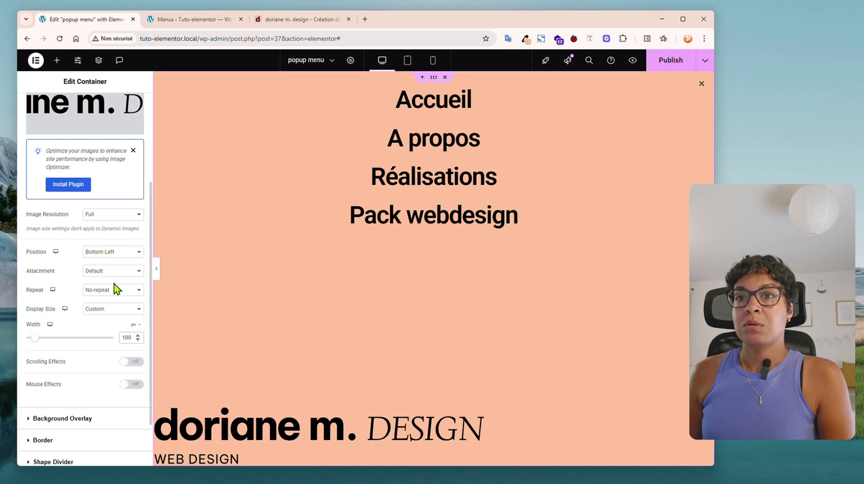
left_click_drag(133, 335, 107, 342)
key("BackSpace")
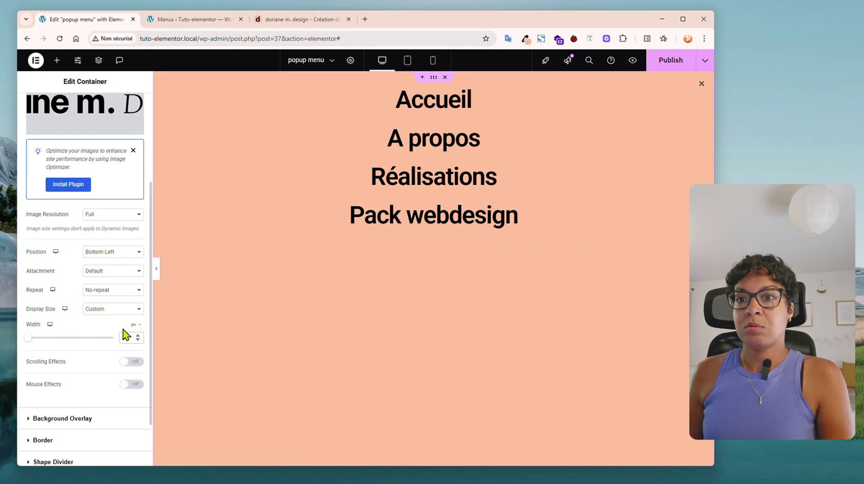
type("200")
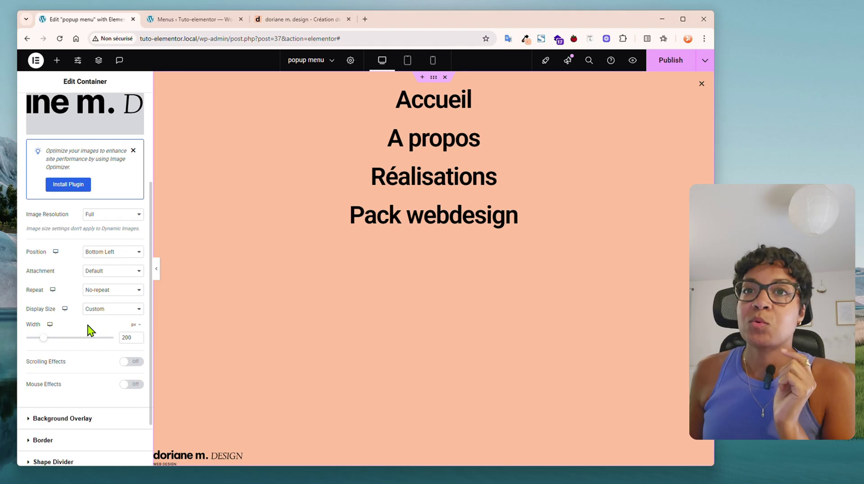
Step: Switch the background logo's position to Custom and set its X position to 2%
left_click(109, 252)
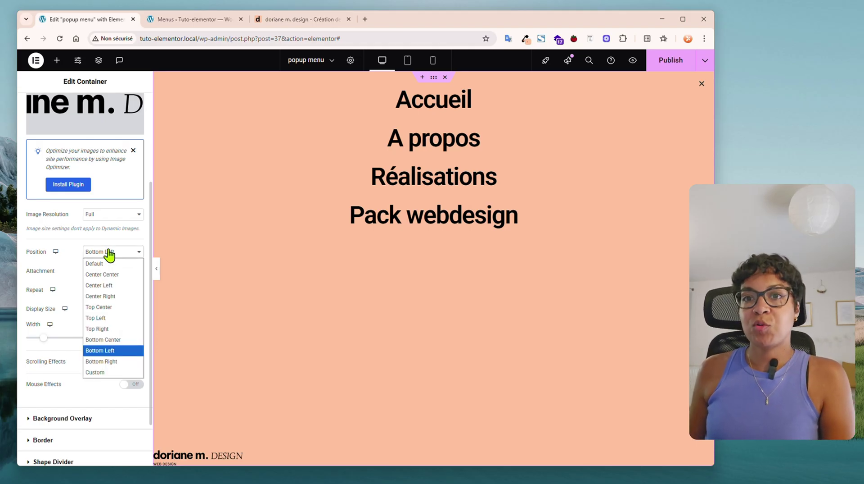
left_click(99, 373)
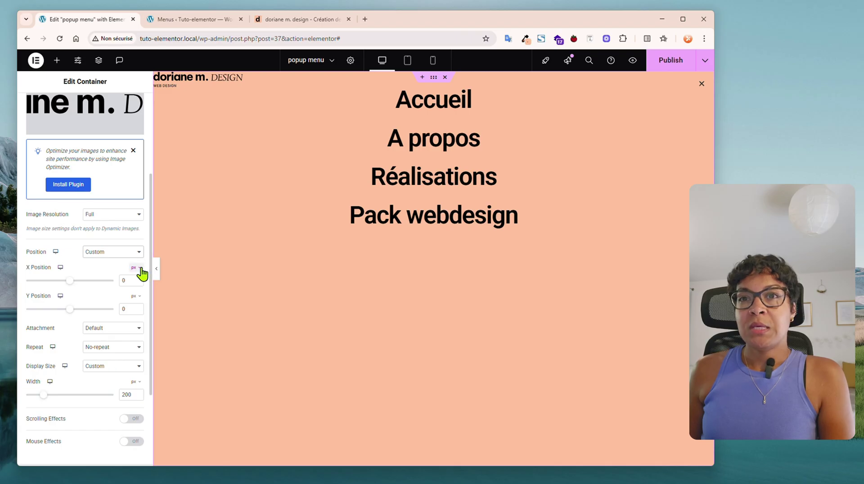
left_click_drag(69, 286, 74, 286)
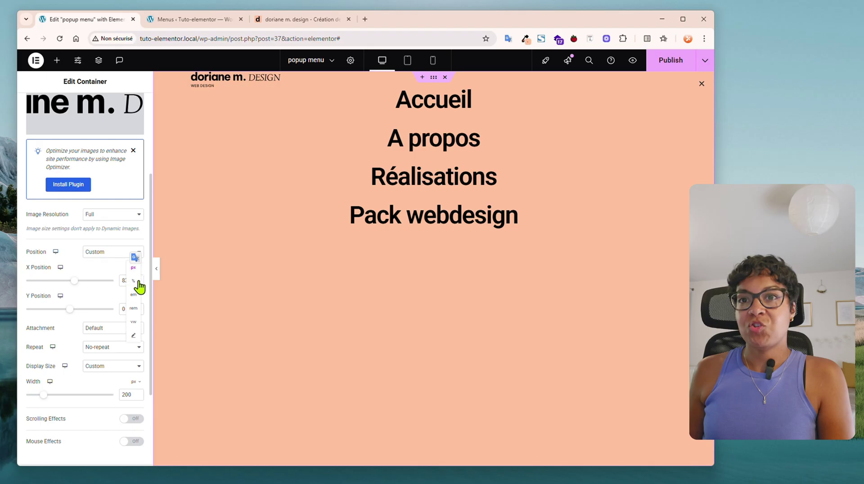
left_click(138, 285)
double_click(125, 280)
type("1")
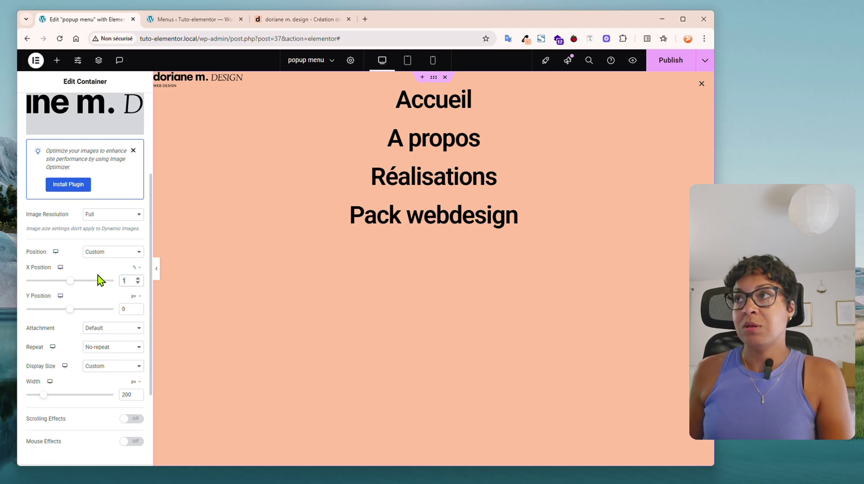
type("00")
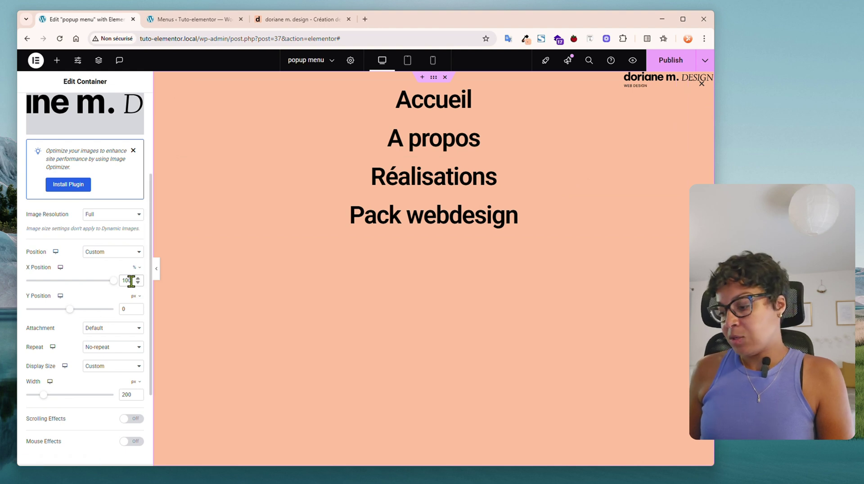
left_click_drag(131, 280, 114, 284)
type("2")
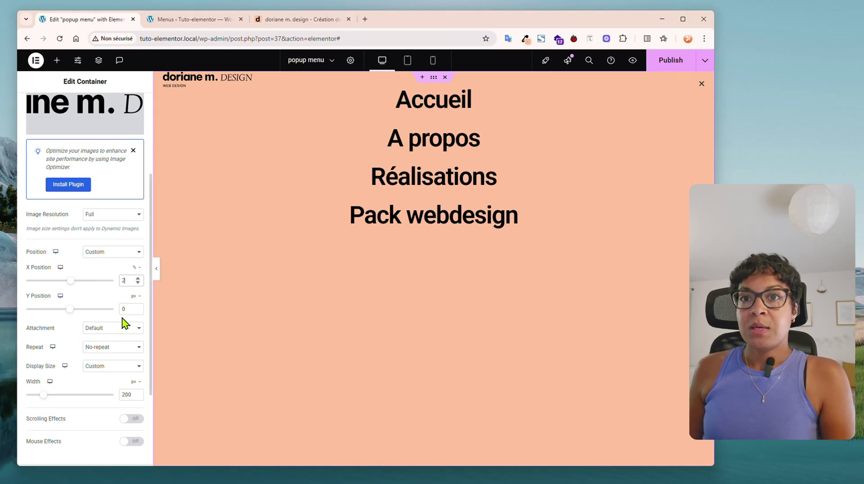
Step: Set the background logo's Y position to 98% and compare its placement with the reference site
left_click(133, 297)
left_click(136, 312)
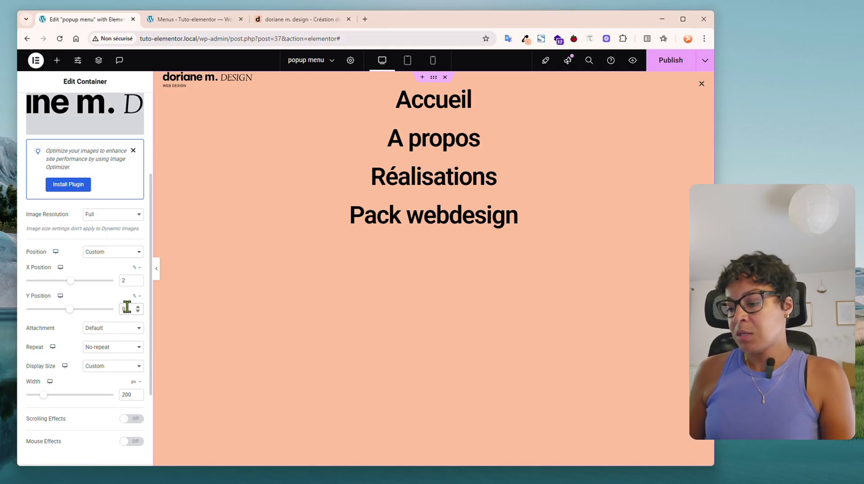
type("100")
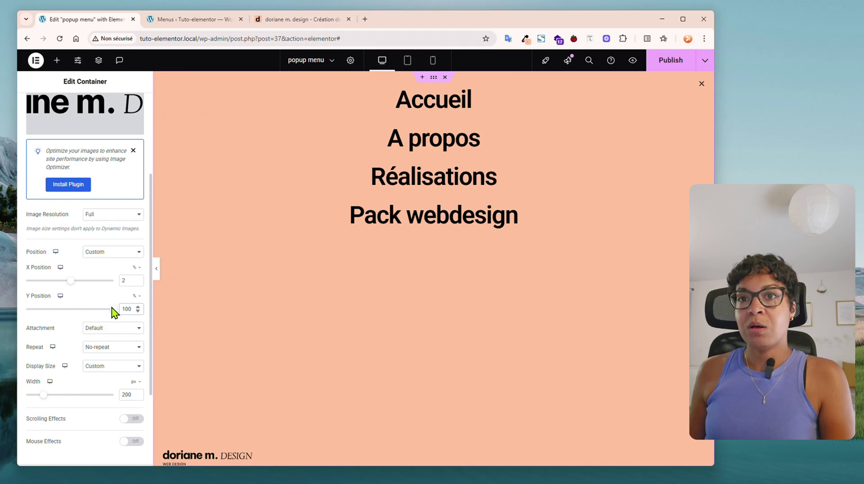
key("Down")
key("Down")
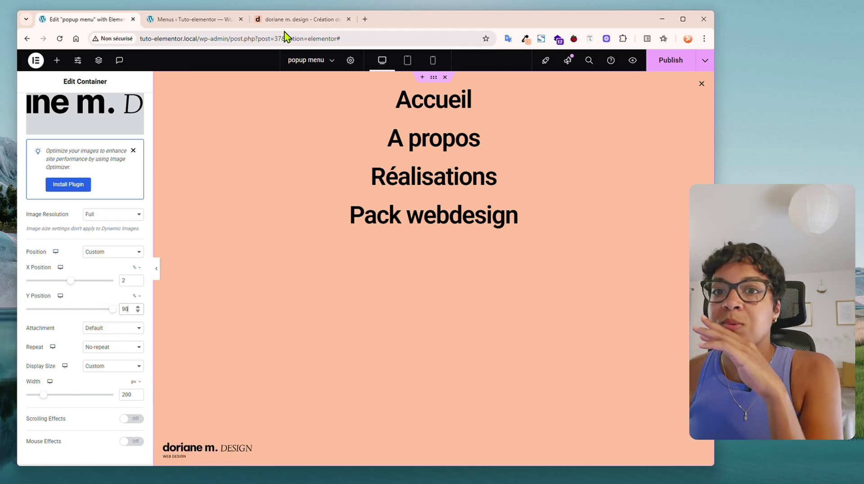
left_click(282, 20)
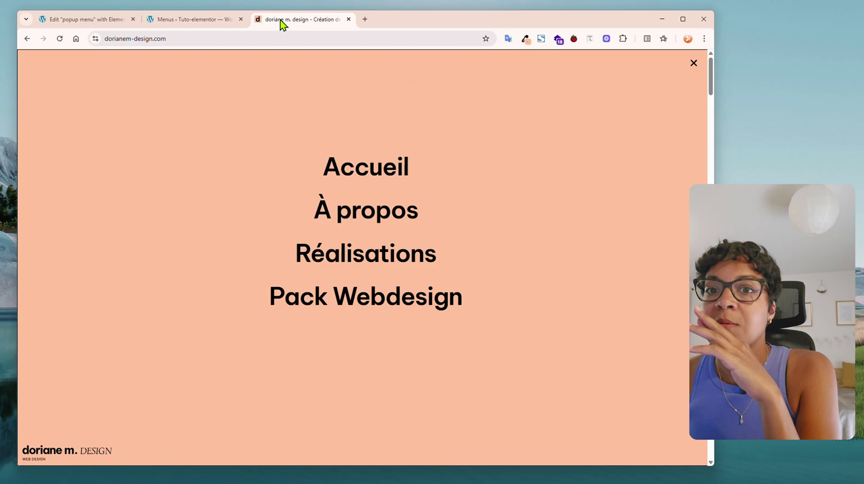
left_click(104, 25)
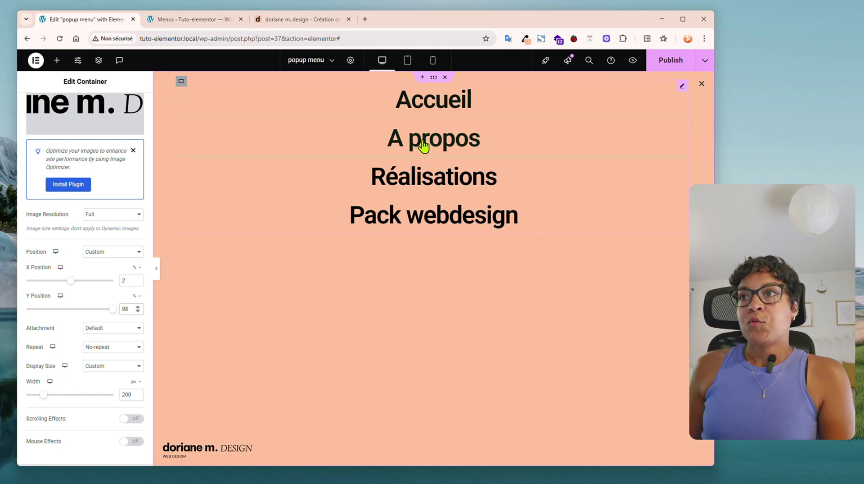
Step: Compare the popup menu with the reference site and set its hover text and pointer colors to black (#000000)
left_click(377, 136)
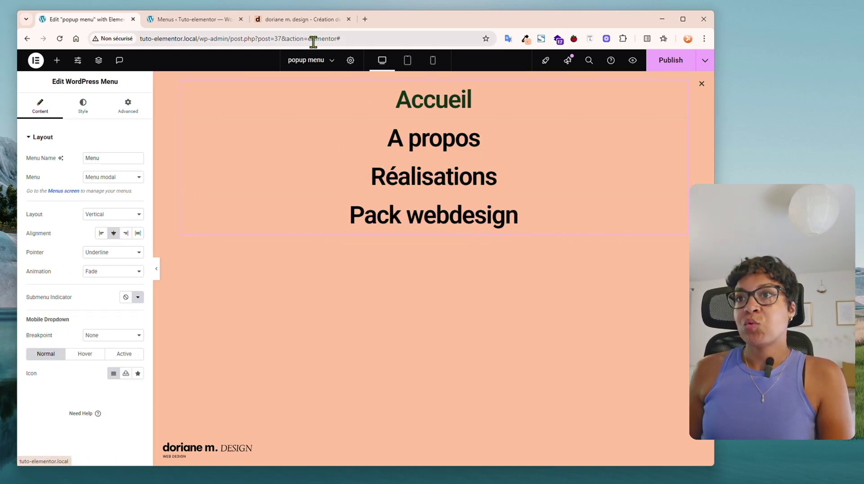
left_click(290, 20)
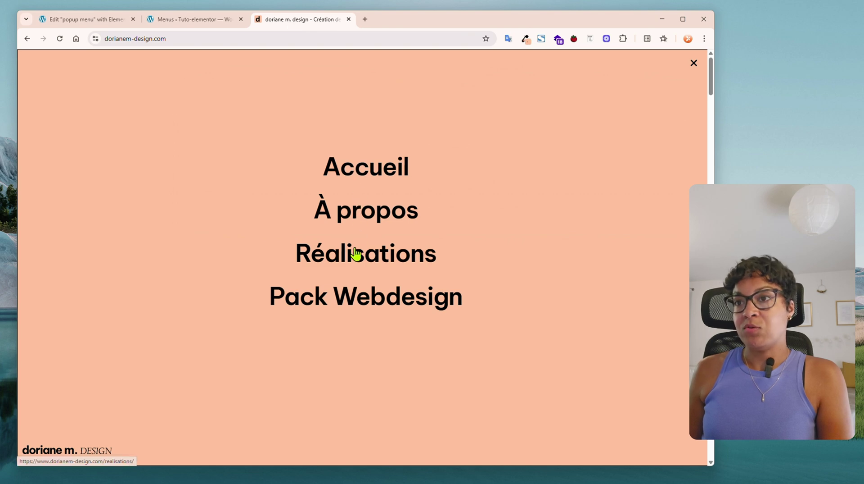
left_click(67, 20)
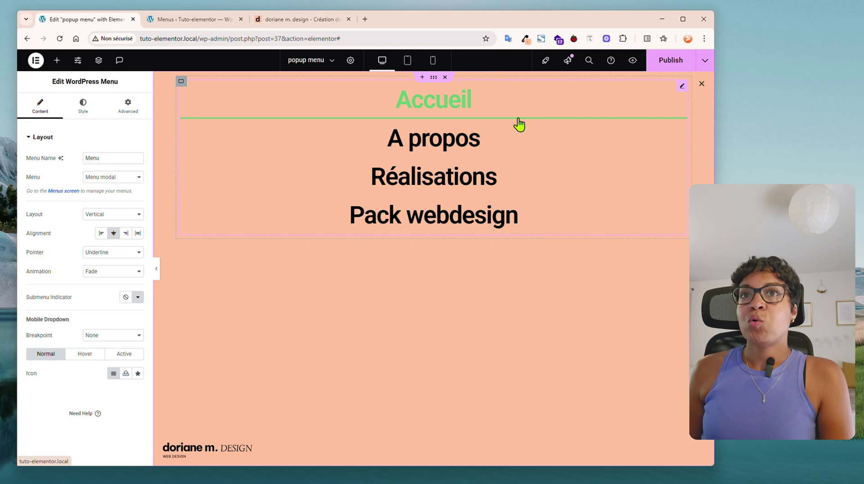
left_click(84, 106)
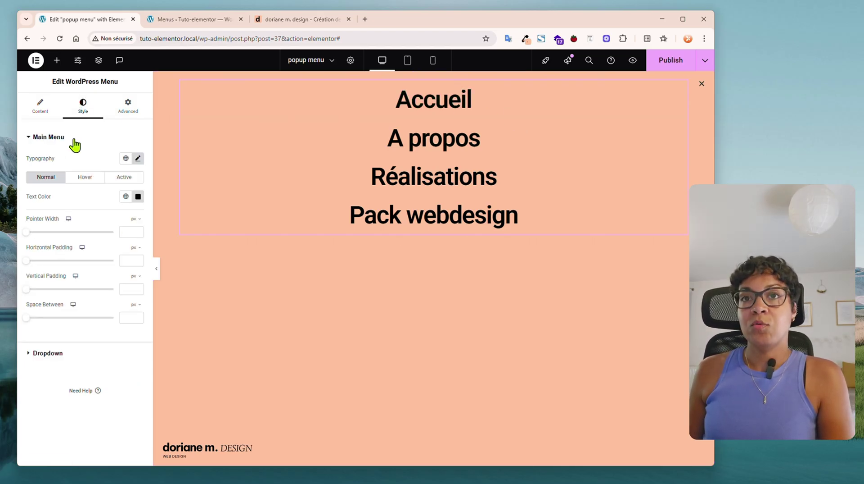
left_click(84, 177)
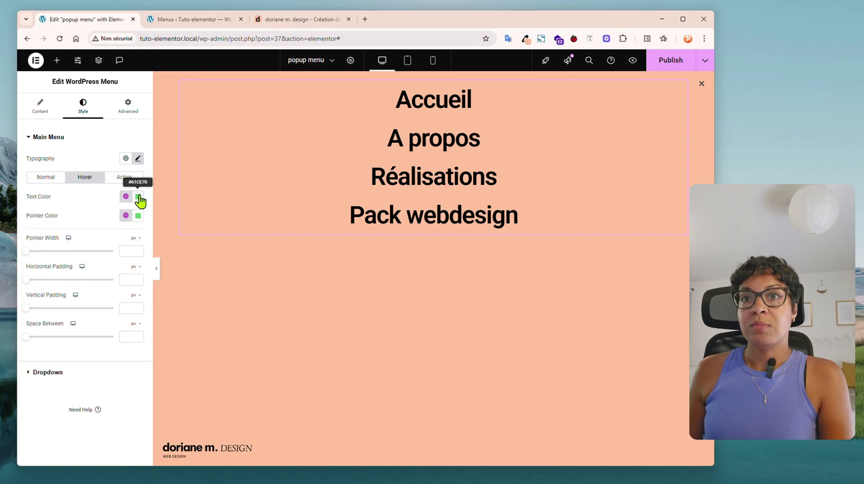
left_click(139, 196)
left_click_drag(115, 247, 59, 336)
left_click(99, 195)
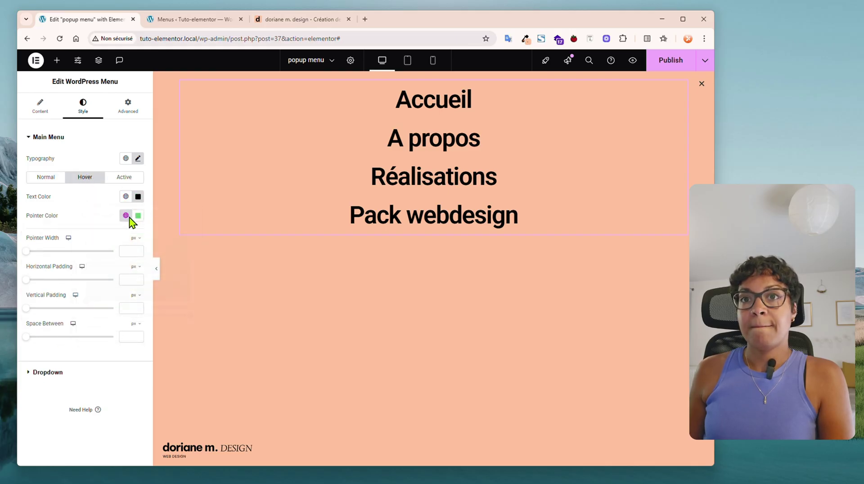
left_click(138, 215)
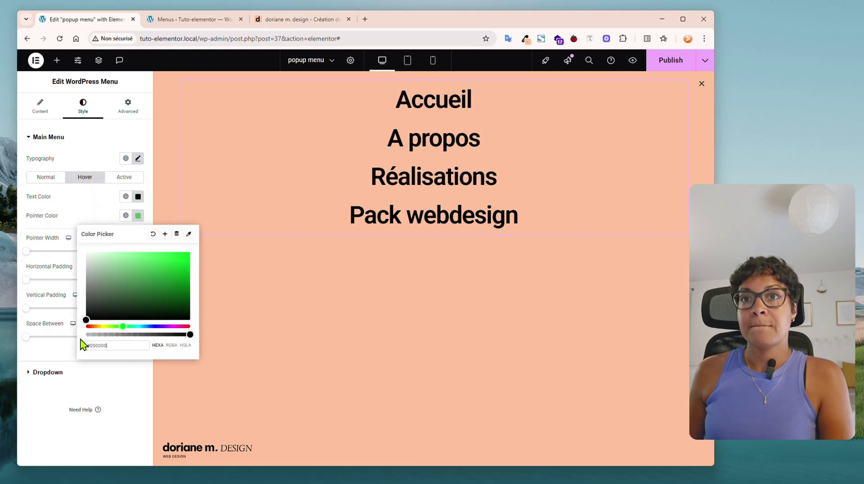
Step: Set the popup menu's active-state text color and pointer color to black (#000000)
left_click(121, 177)
left_click(138, 196)
left_click(136, 215)
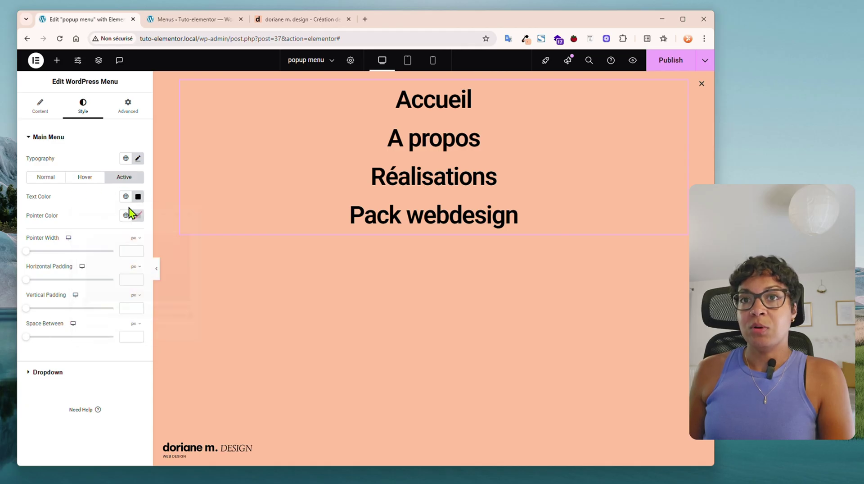
left_click(137, 215)
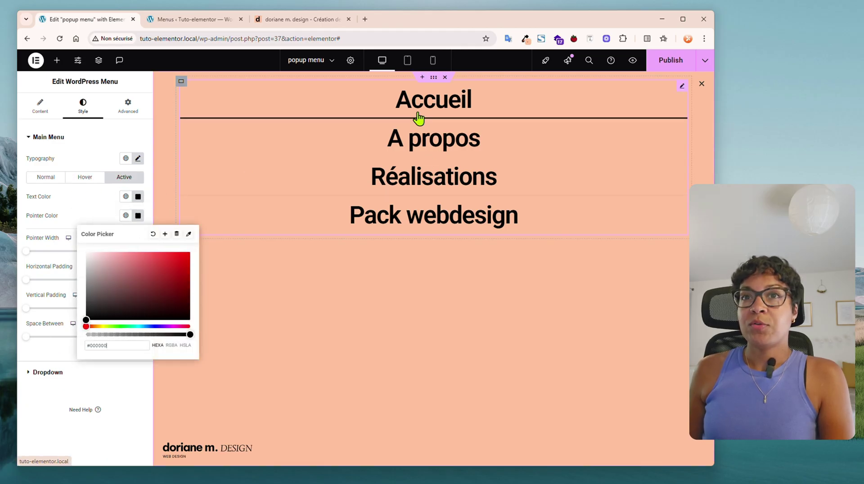
Step: Remove the underline effect from the menu items by setting the menu's Pointer to None
left_click(40, 106)
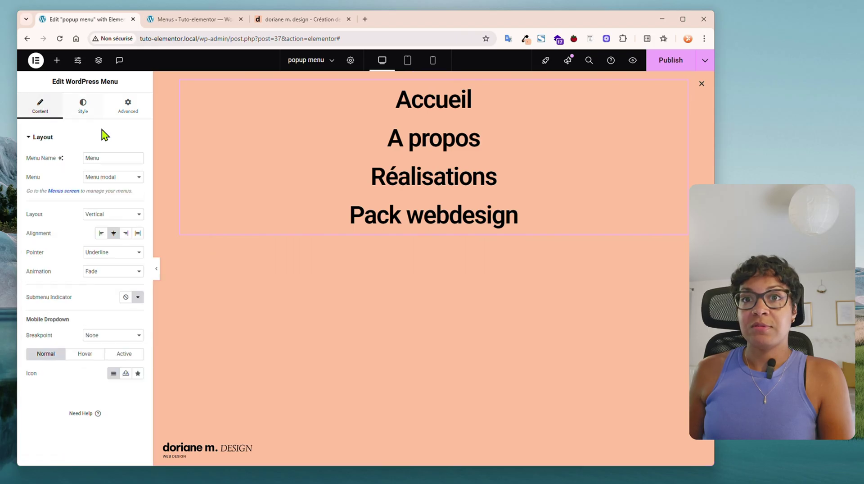
left_click(108, 252)
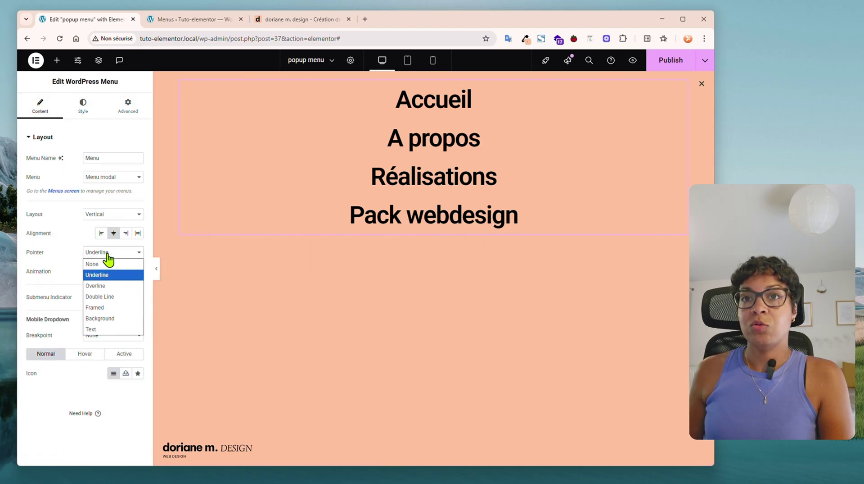
left_click(108, 262)
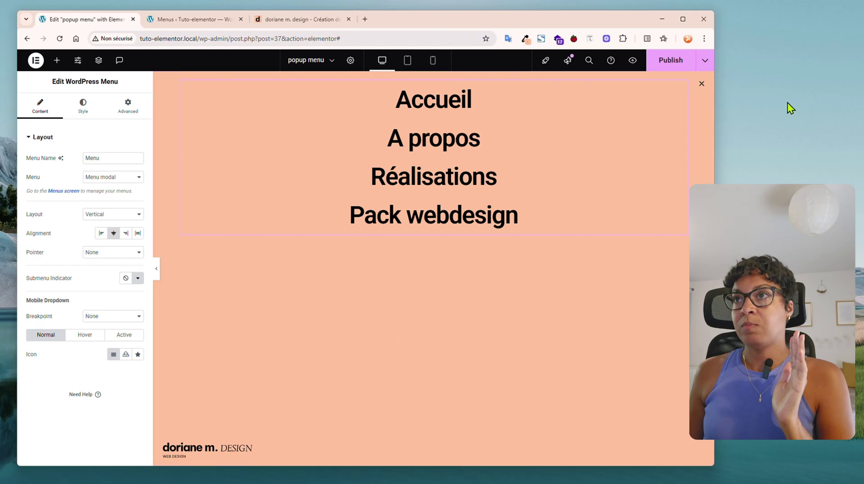
Step: Center the popup container's content vertically with Justify Content and compare the menu's placement with the reference site
left_click(435, 78)
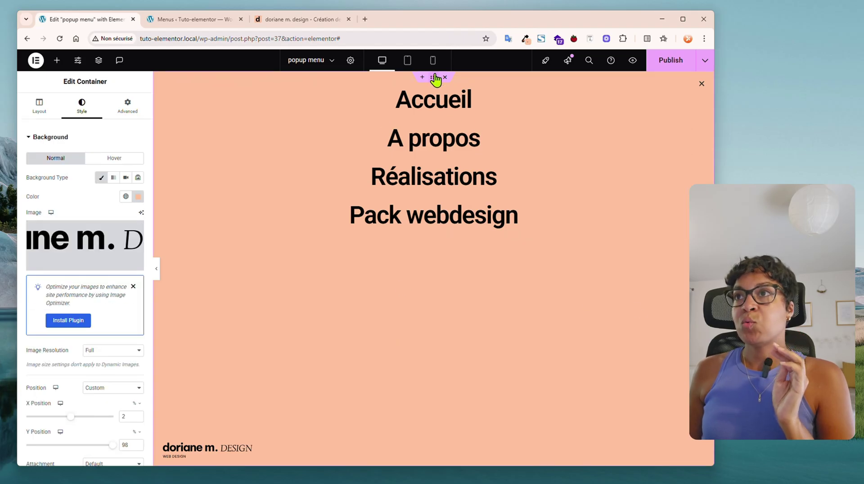
left_click(41, 113)
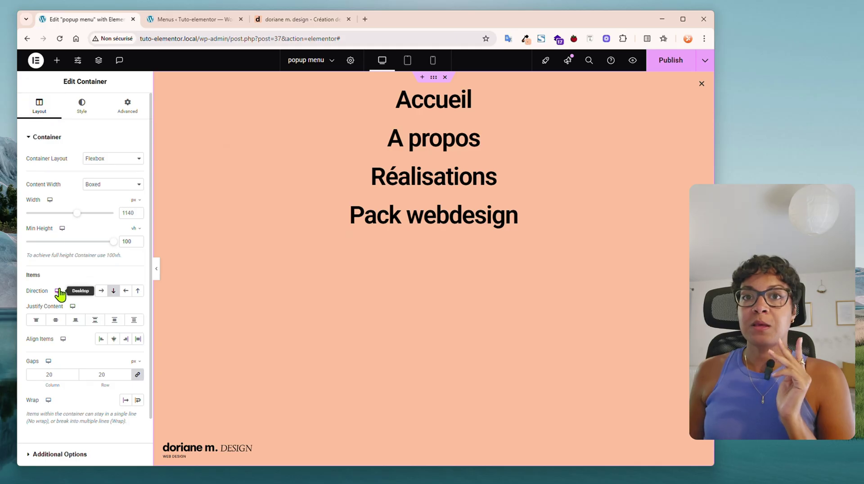
left_click(56, 320)
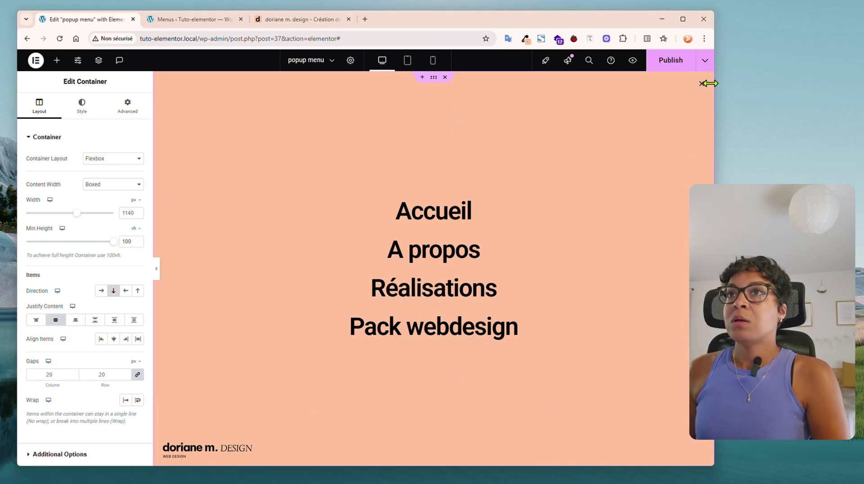
left_click(292, 21)
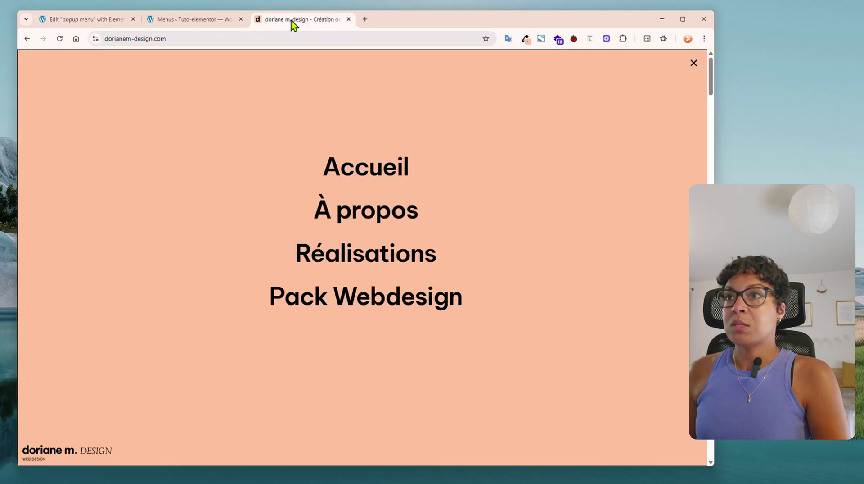
left_click(59, 22)
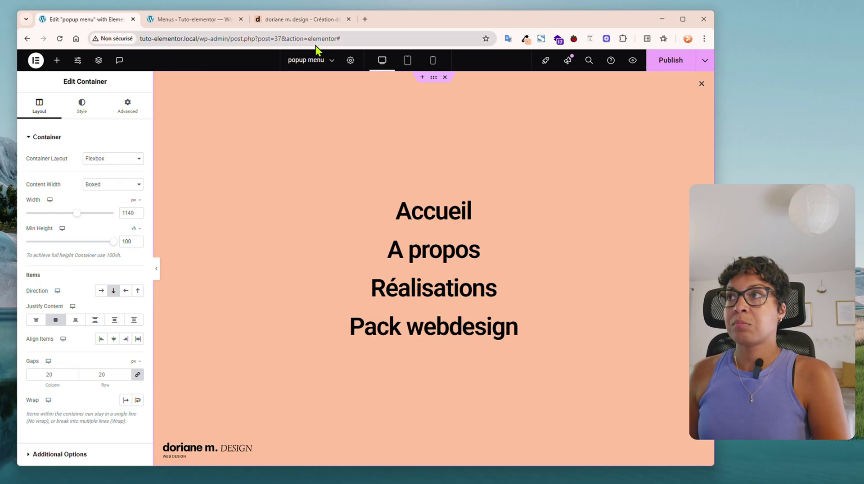
left_click(314, 25)
left_click(102, 26)
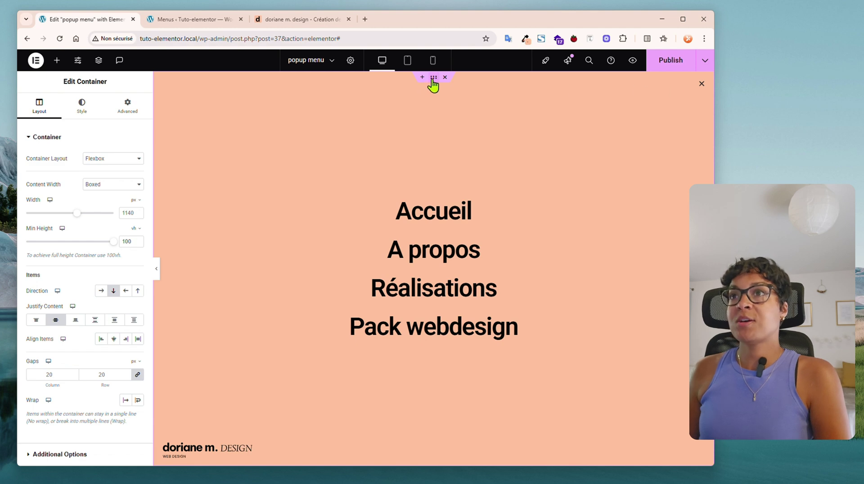
Step: Set the popup close button's size to 20 px and compare it with the one on the reference site
left_click(351, 61)
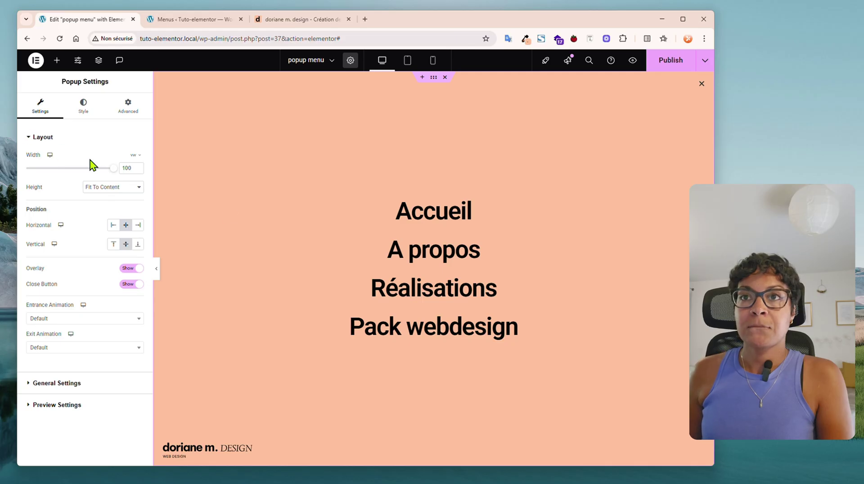
left_click(81, 104)
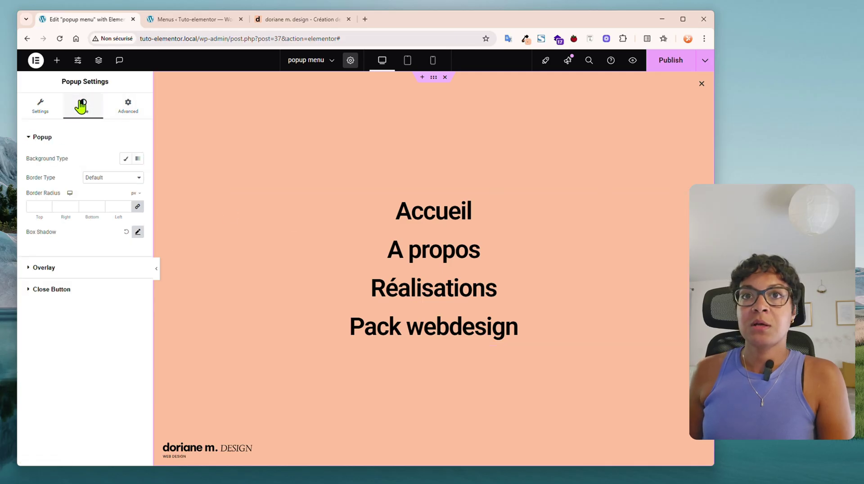
left_click(38, 289)
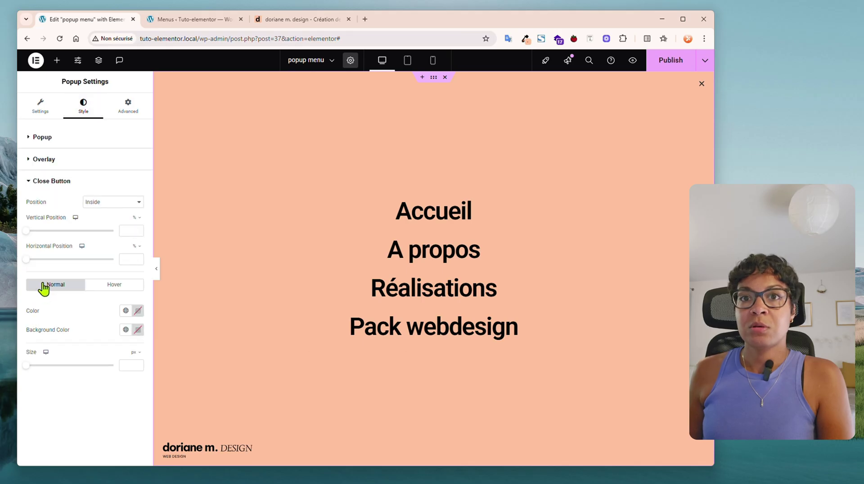
left_click(133, 364)
type("15")
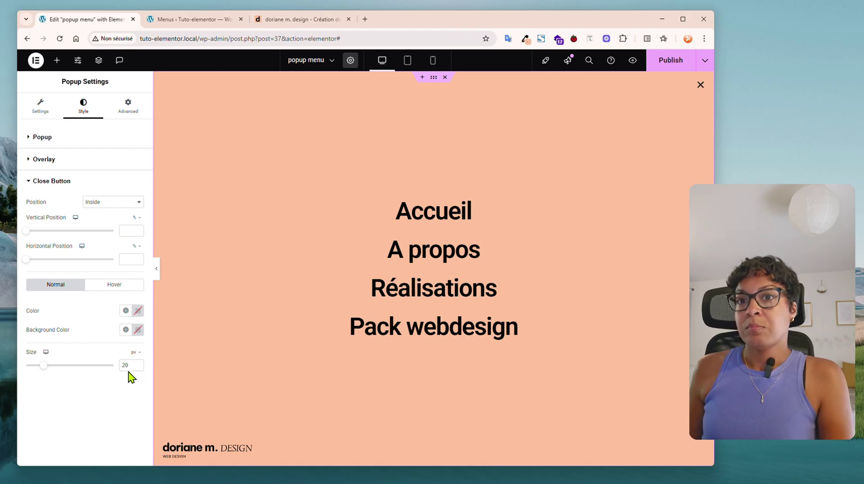
left_click(286, 20)
left_click(96, 22)
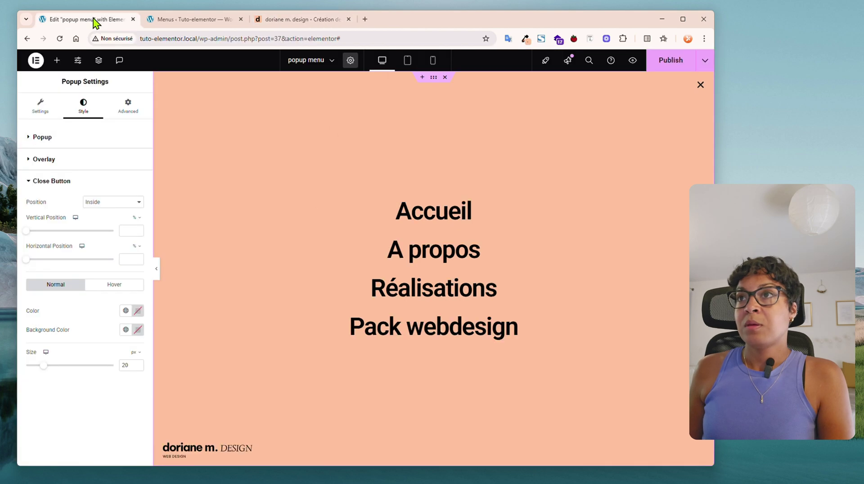
left_click(321, 21)
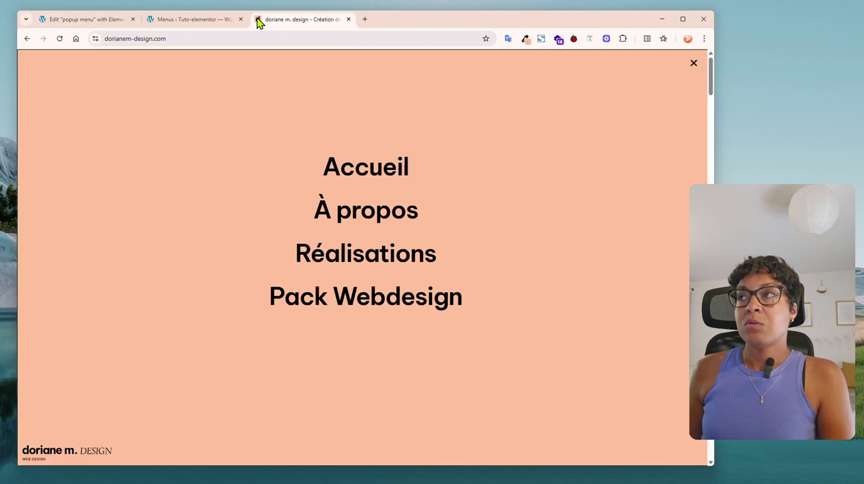
left_click(94, 21)
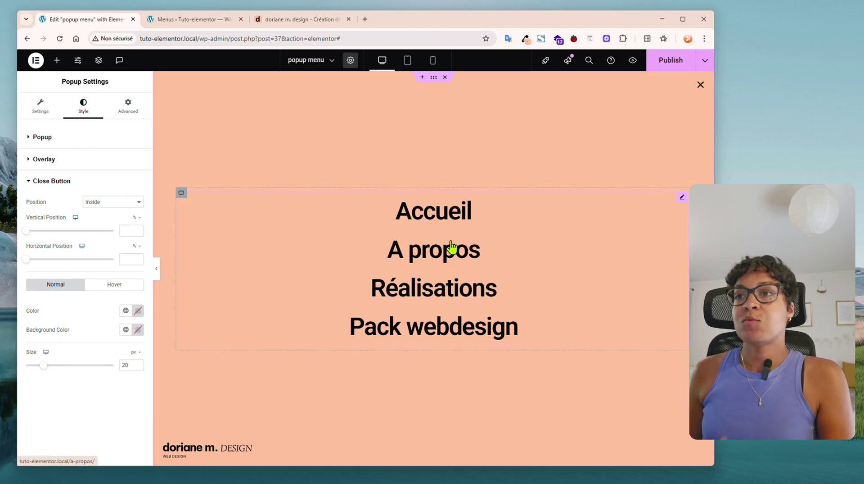
Step: Preview the popup at full desktop width and in the tablet and mobile views to check the logo and menu layout
left_click(156, 269)
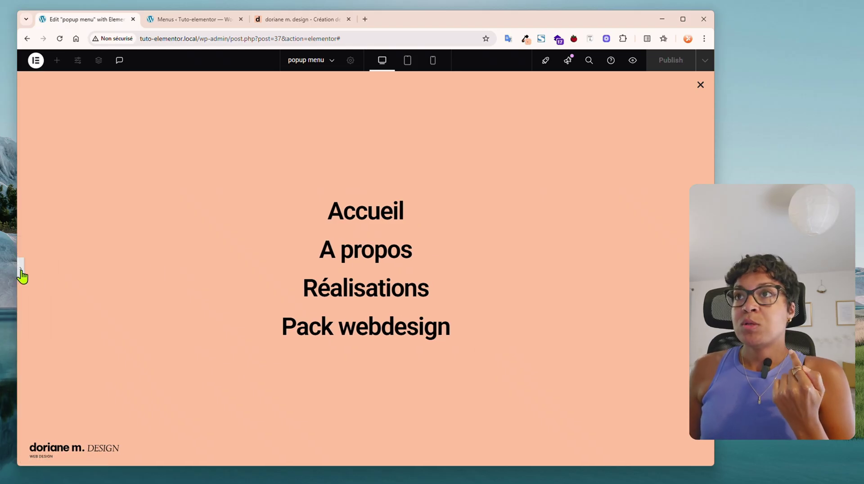
left_click(411, 63)
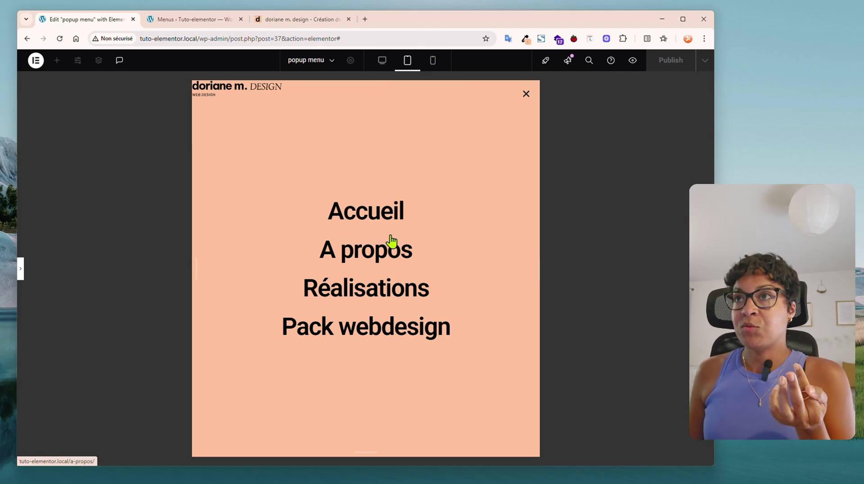
left_click(433, 62)
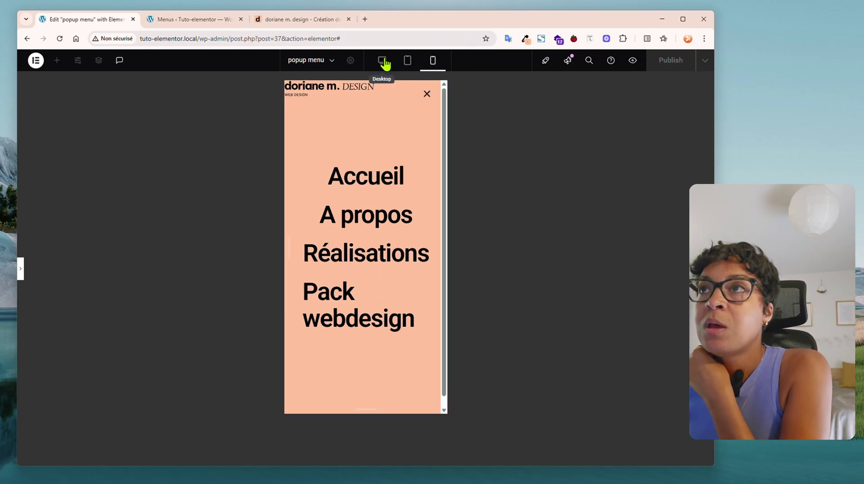
left_click(407, 66)
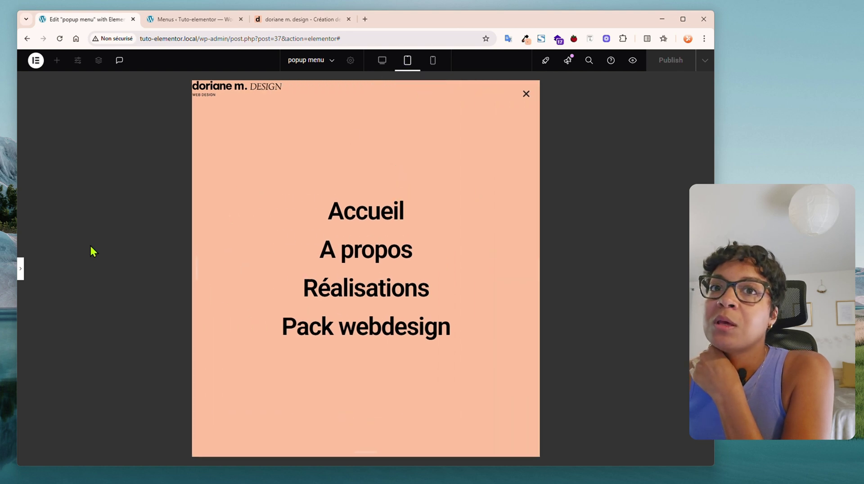
Step: For the tablet view, set the container's background logo position to X 2% and Y 98%
left_click(23, 273)
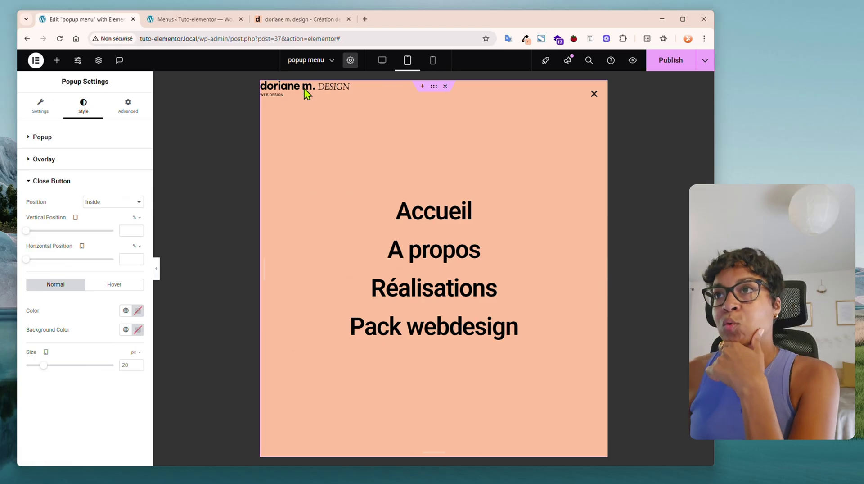
left_click(433, 87)
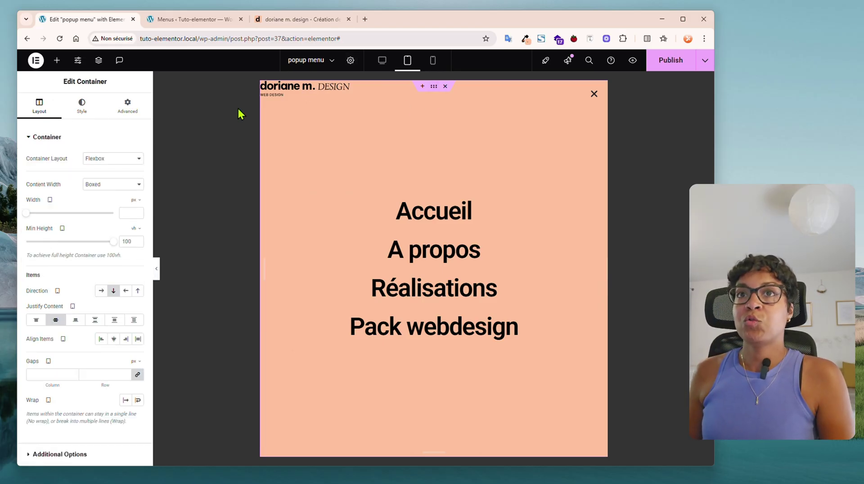
left_click(82, 105)
scroll(92, 342, "down", 1)
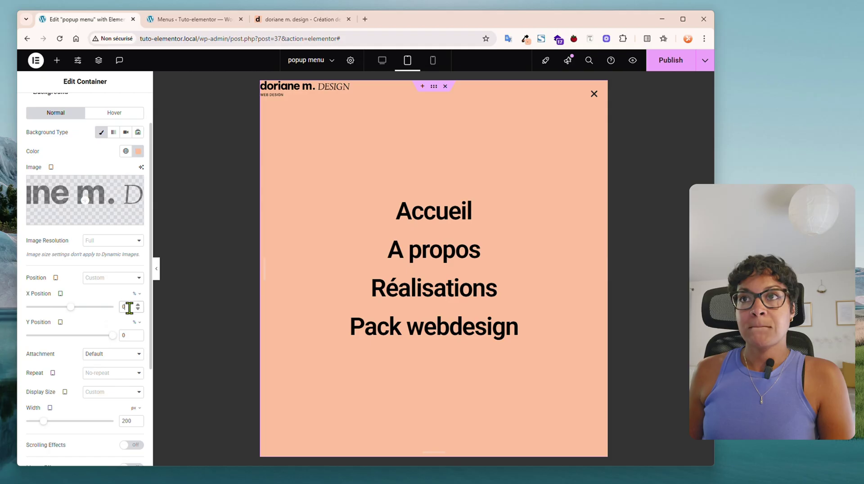
left_click_drag(130, 309, 106, 309)
type("2")
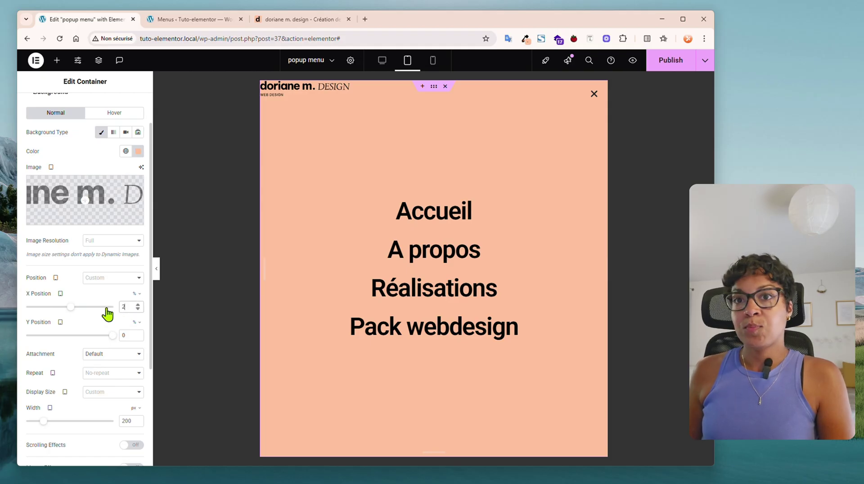
left_click(106, 335)
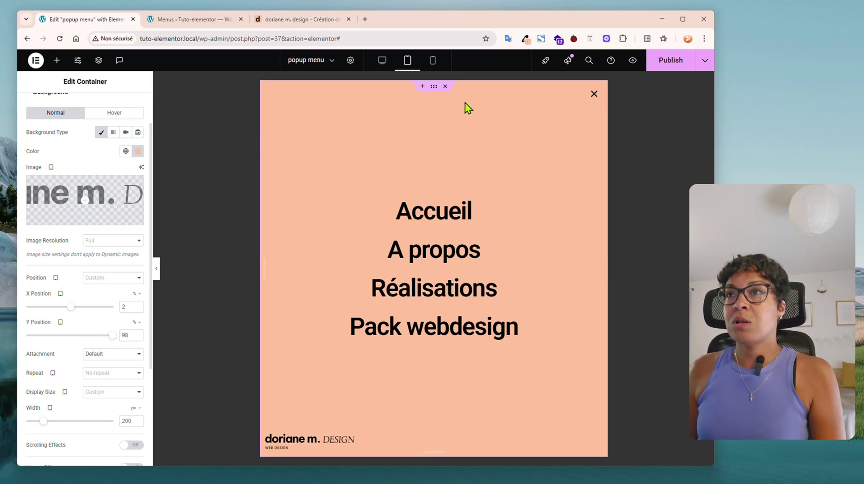
Step: For the mobile view, set the container's background logo position to X 5% and Y 98%
left_click(433, 62)
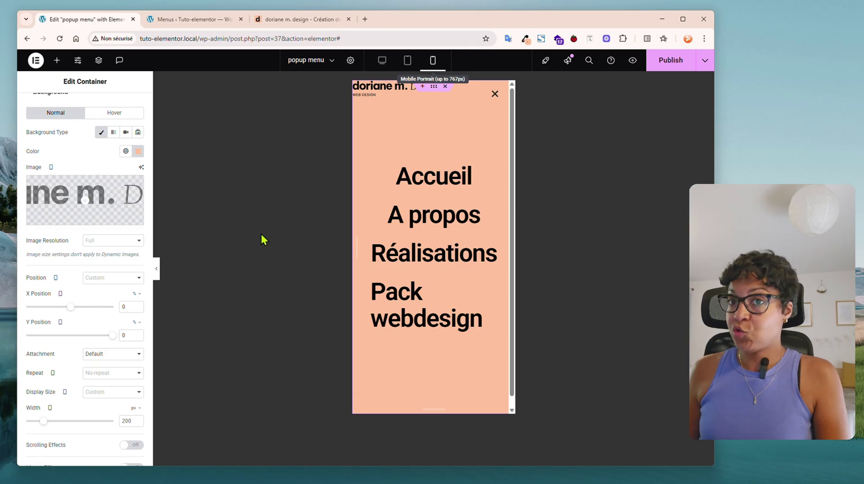
double_click(124, 307)
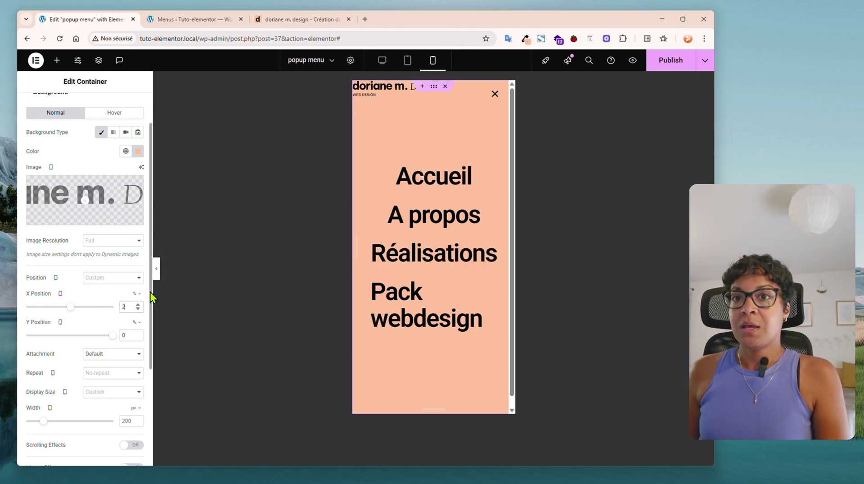
type("2")
double_click(126, 336)
type("9")
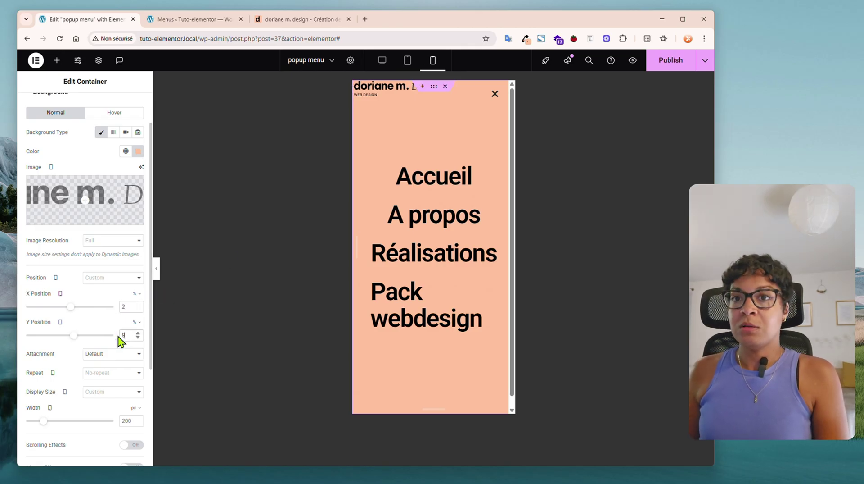
type("8")
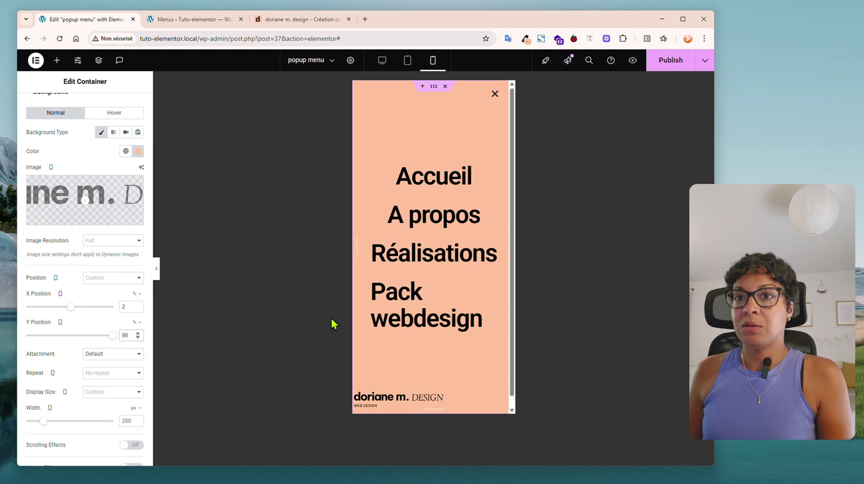
left_click(137, 305)
left_click(138, 305)
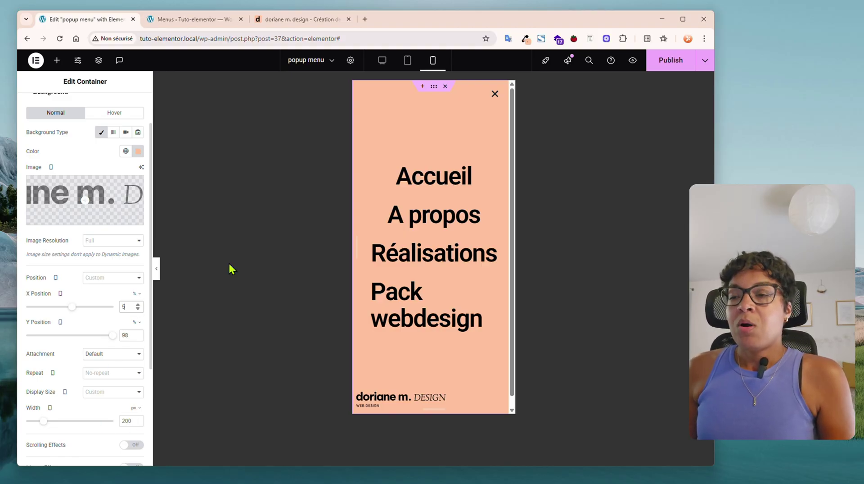
Step: For the tablet view, set the background logo's width to 150 px and check its size in the mobile view
left_click(408, 60)
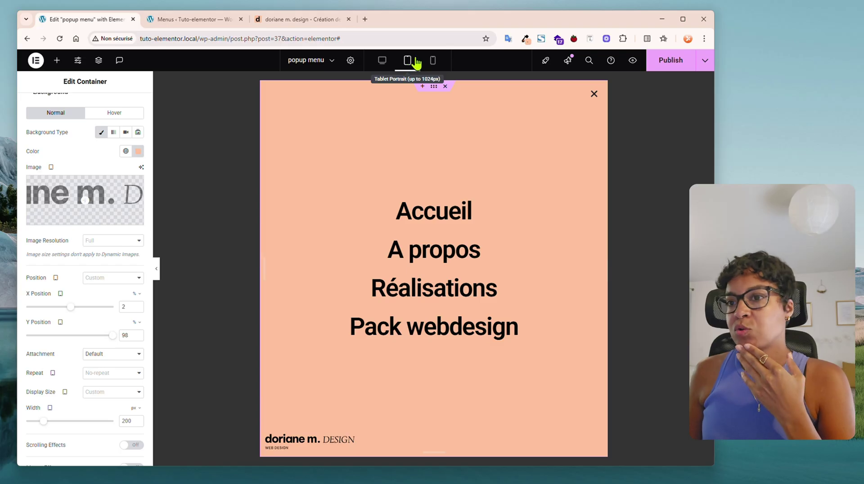
double_click(128, 420)
type("150")
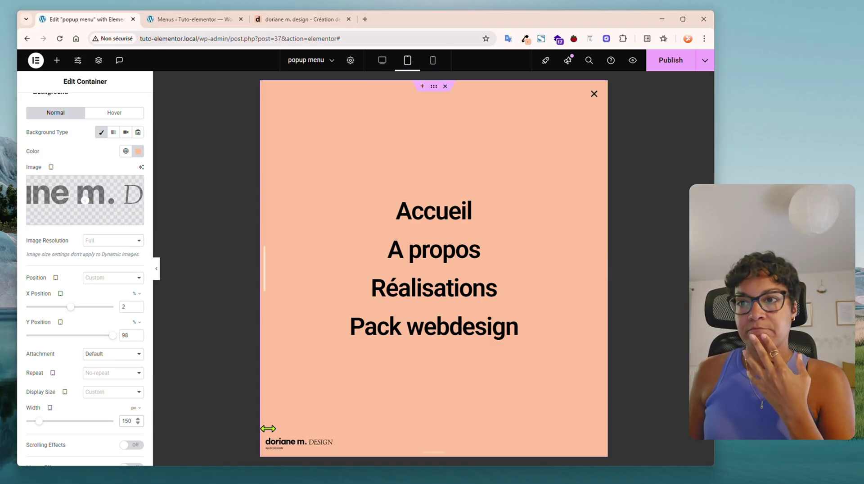
left_click(433, 61)
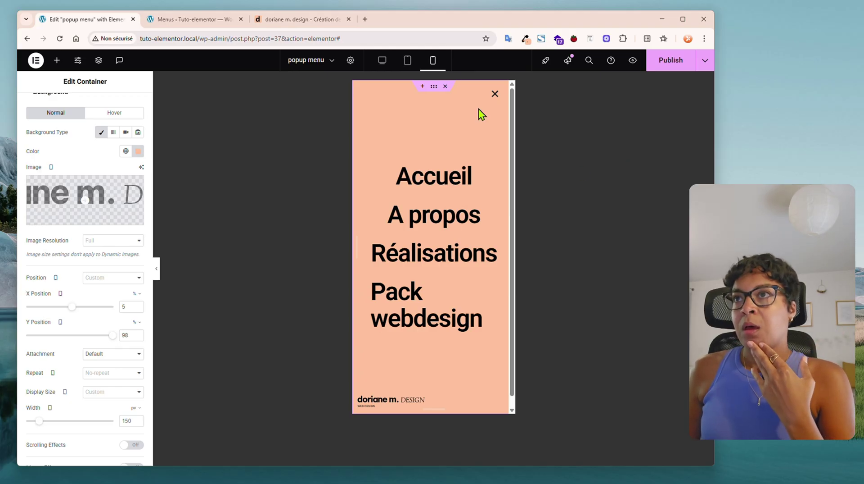
Step: For the tablet view, set the popup menu's typography size to 40 px
left_click(407, 62)
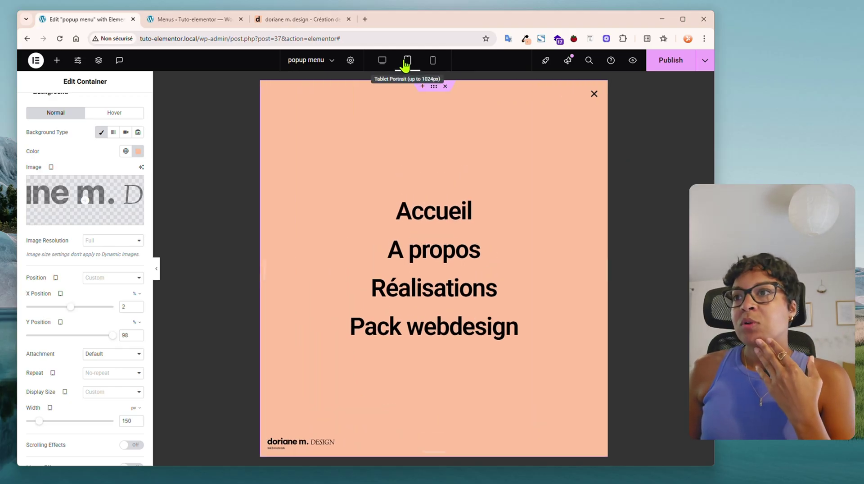
left_click(455, 253)
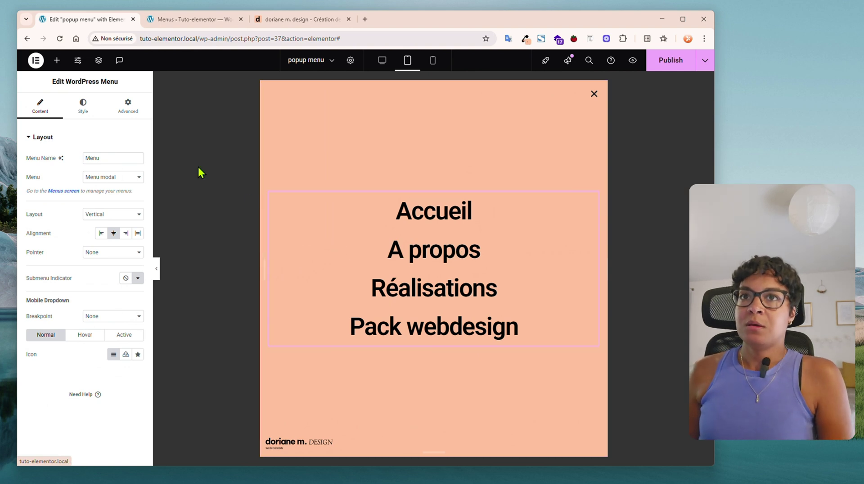
left_click(84, 108)
left_click(138, 159)
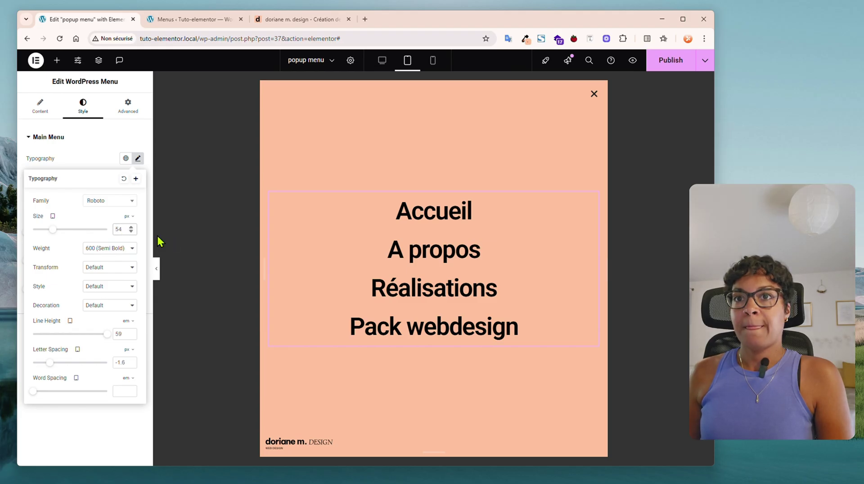
type("40")
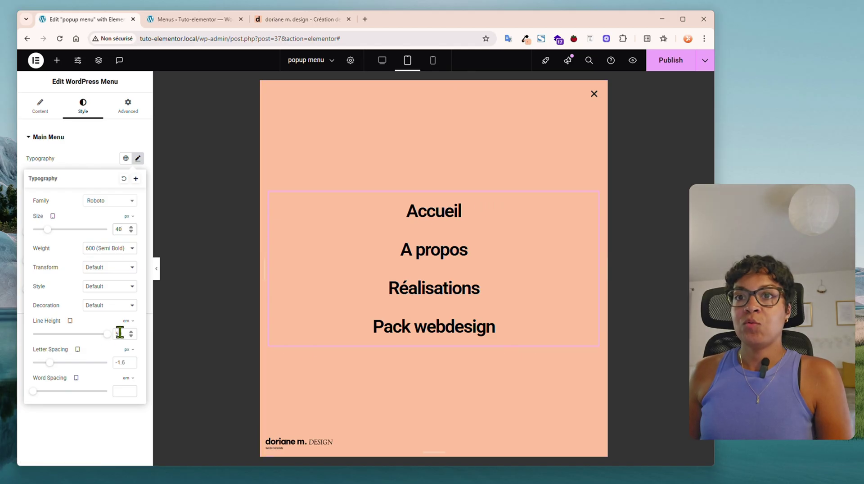
Step: Change the tablet menu's line height unit to px and set the line height to 45 px
left_click(128, 321)
left_click(127, 321)
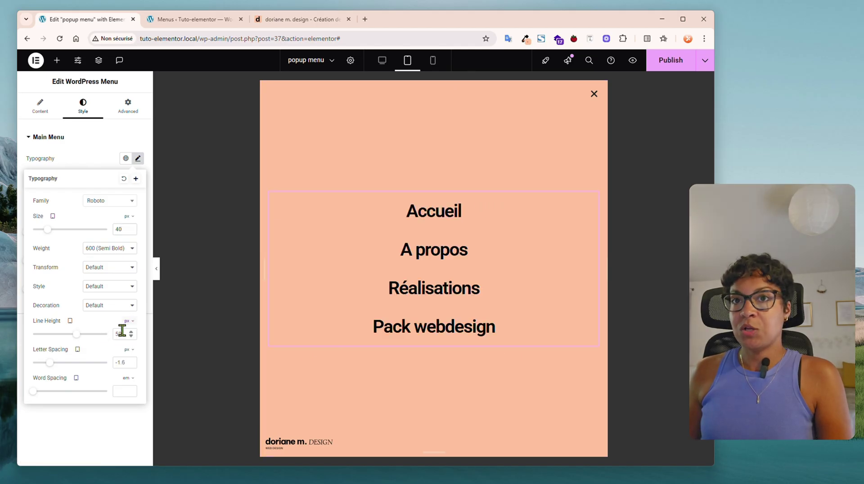
left_click(119, 333)
key("Delete")
key("Delete")
type("45")
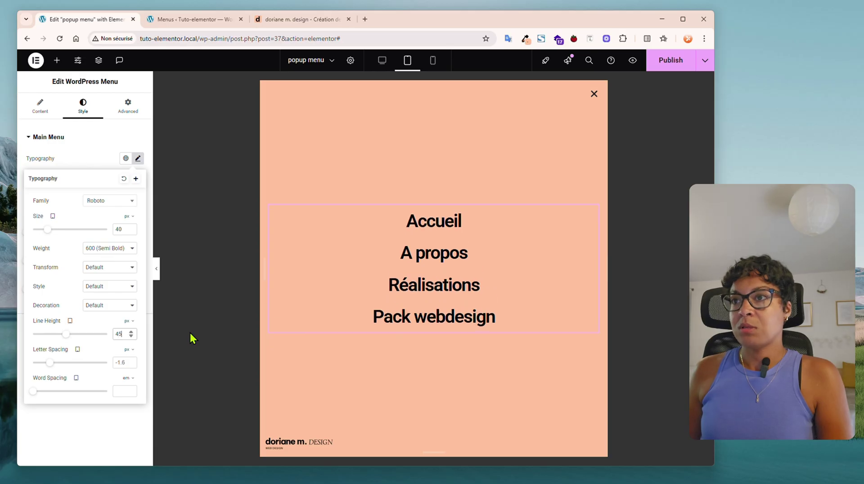
Step: For the mobile view, set the popup menu's typography size to 30 px and its line height to 35 px
left_click(433, 60)
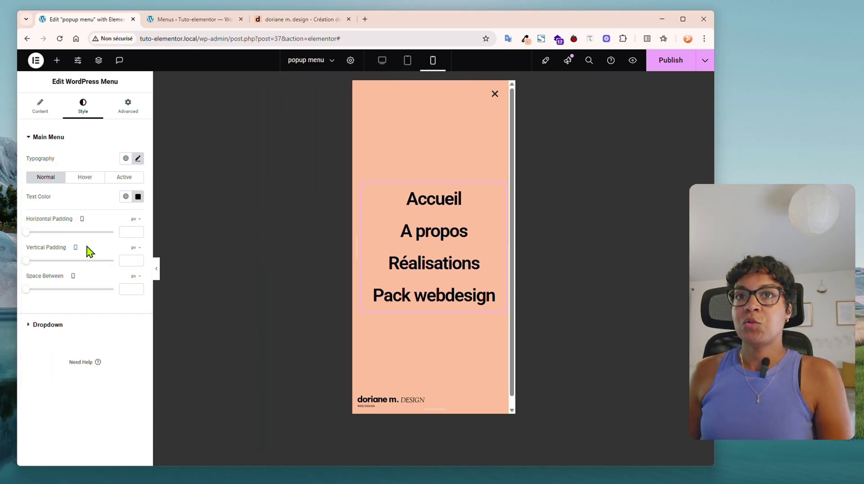
left_click(137, 159)
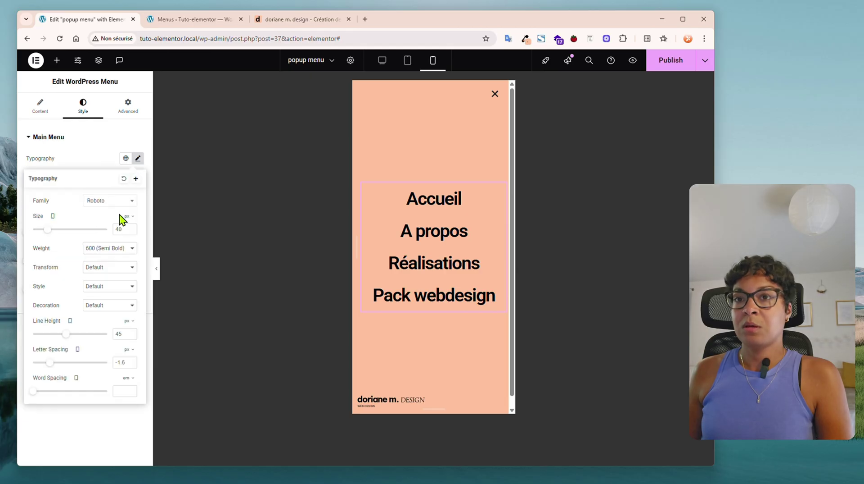
left_click(116, 229)
key("Delete")
type("3")
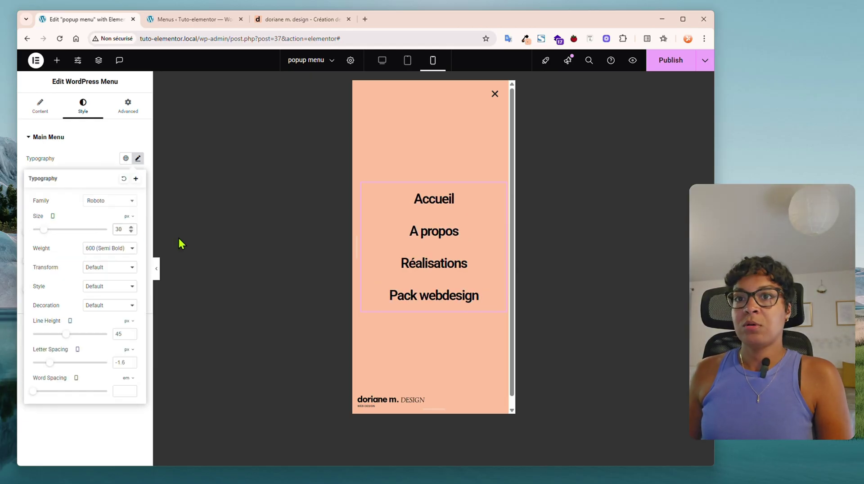
double_click(119, 333)
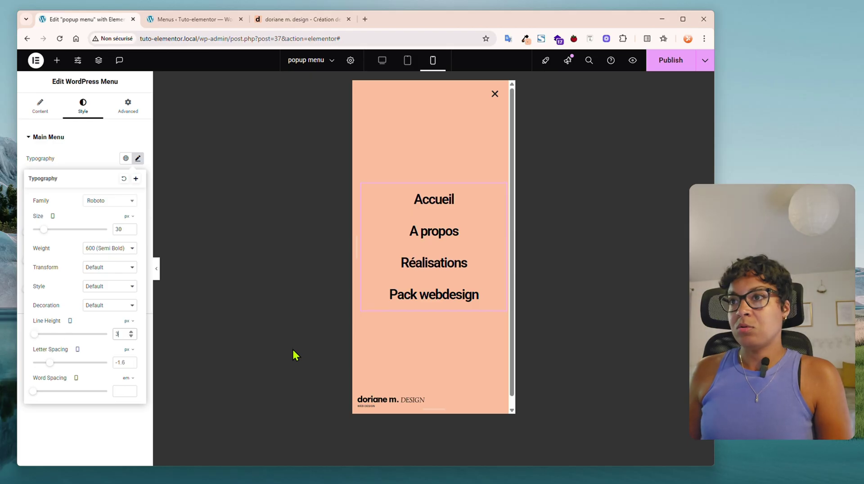
type("35")
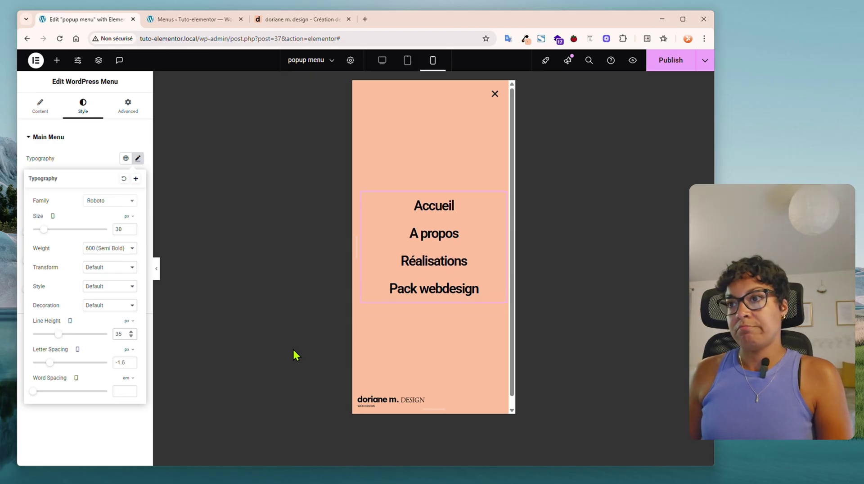
Step: Return to the desktop view, start publishing the popup and add a display condition that includes the entire site
left_click(499, 98)
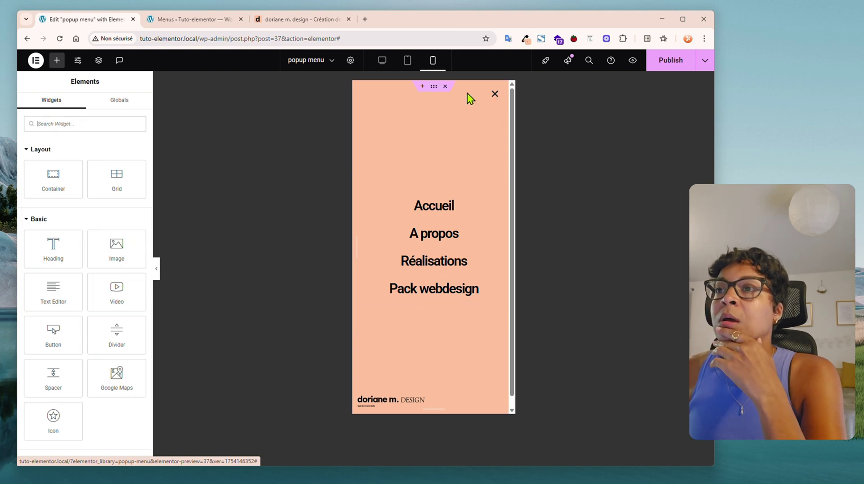
left_click(381, 61)
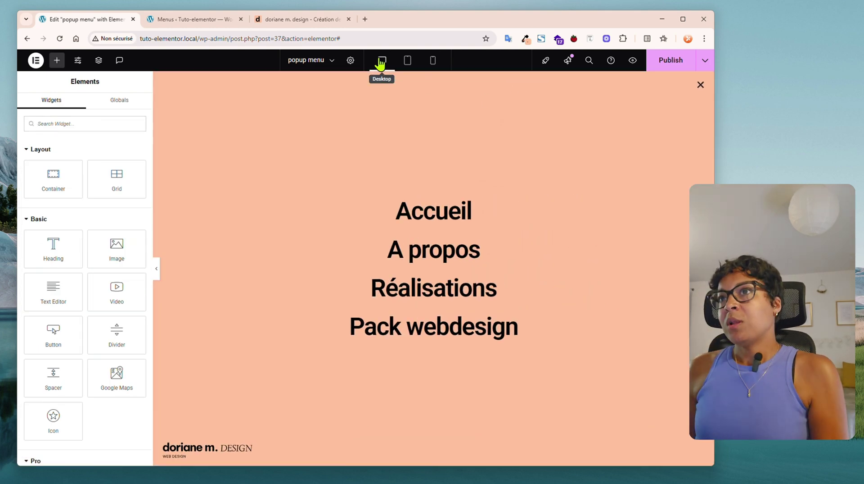
left_click(670, 64)
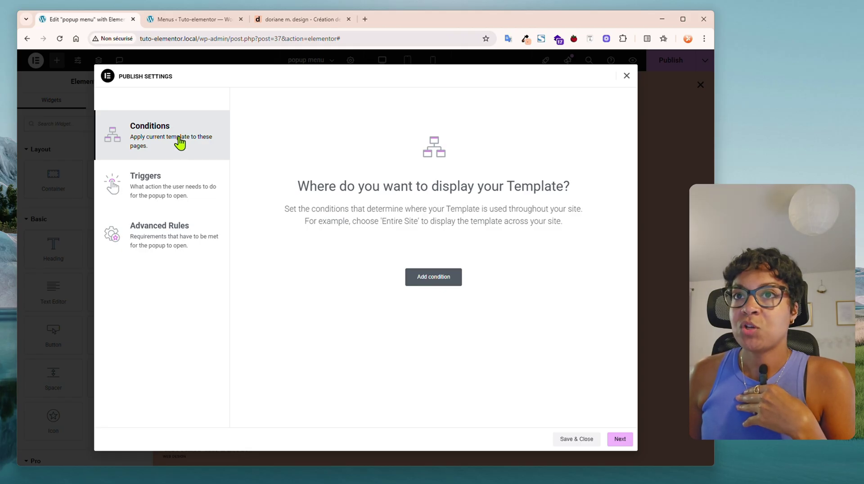
left_click(441, 278)
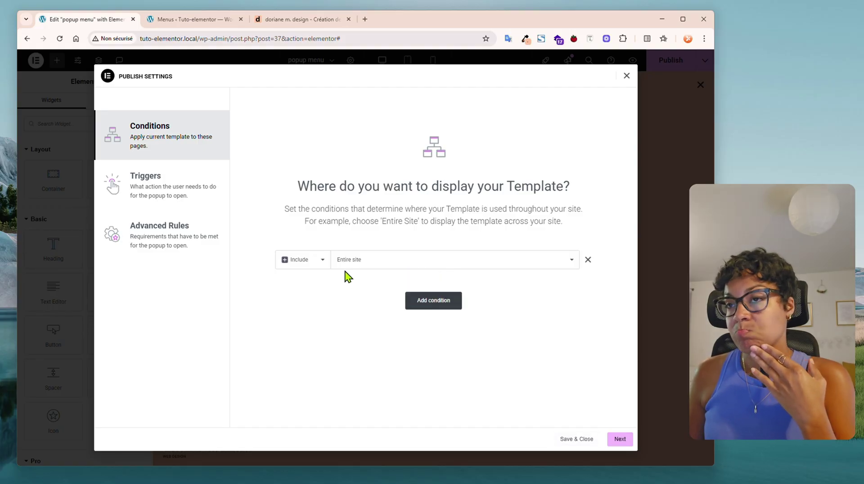
left_click(354, 261)
left_click(355, 260)
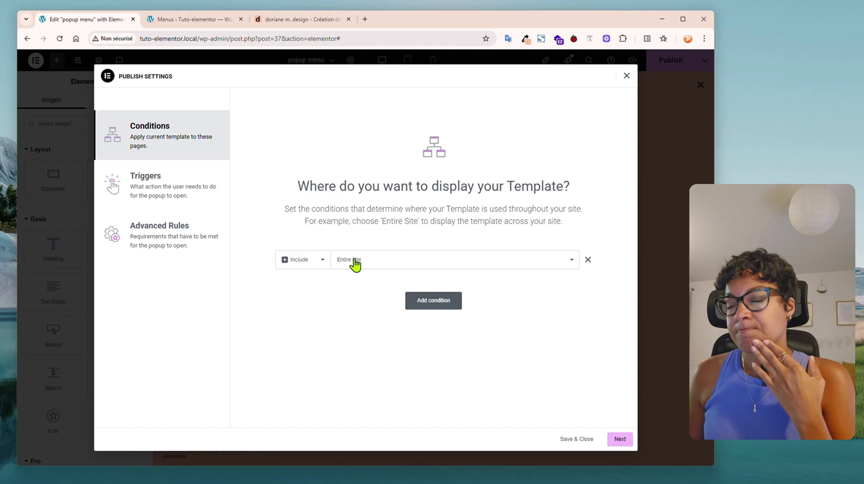
Step: Enable the On Click trigger with 1 click, leave the advanced rules off, and save the publish settings
left_click(165, 198)
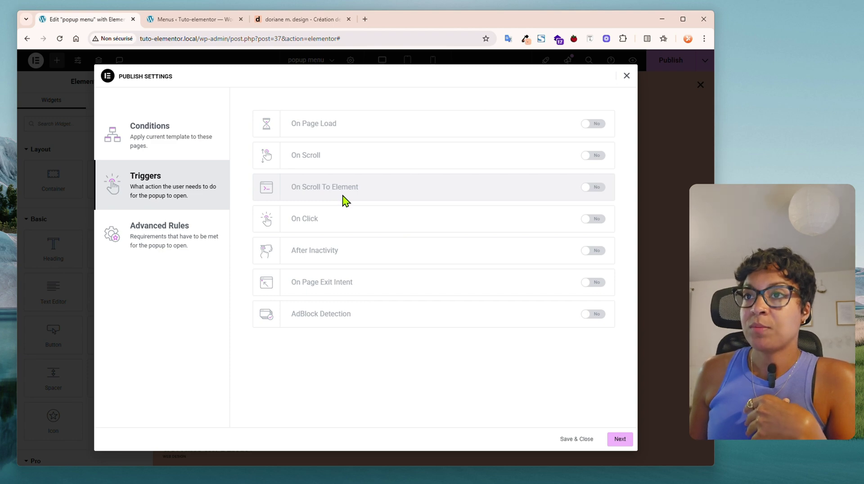
left_click(592, 220)
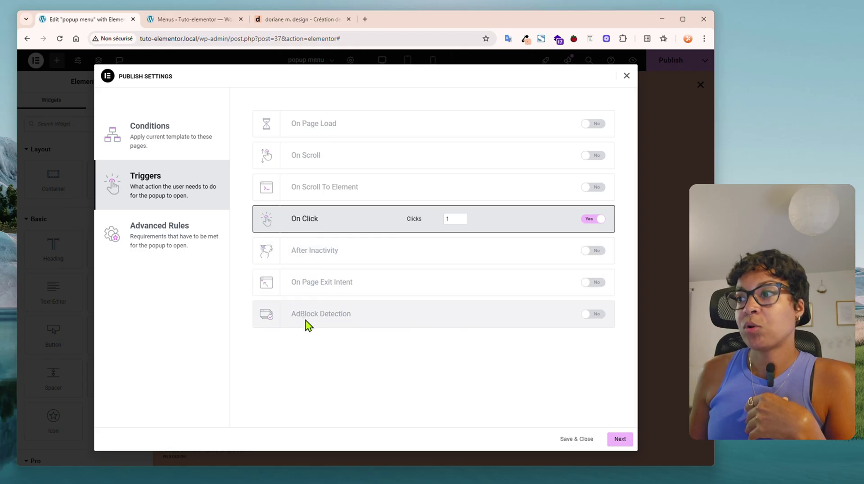
left_click(619, 437)
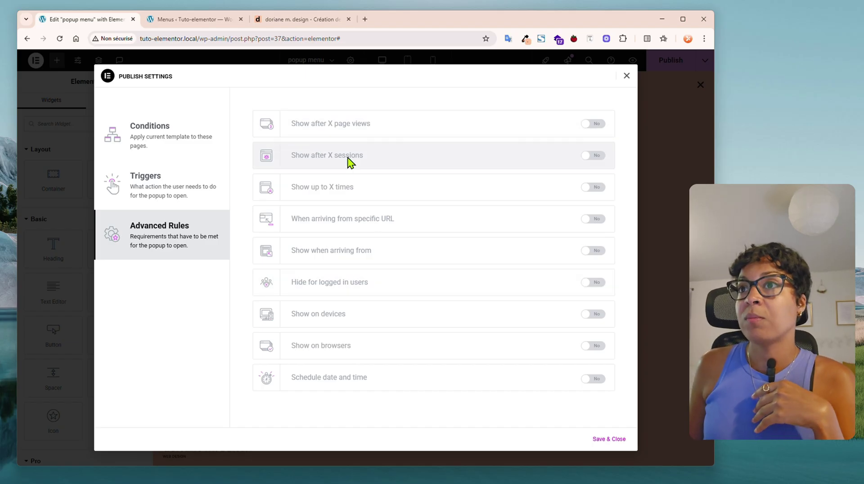
left_click(619, 439)
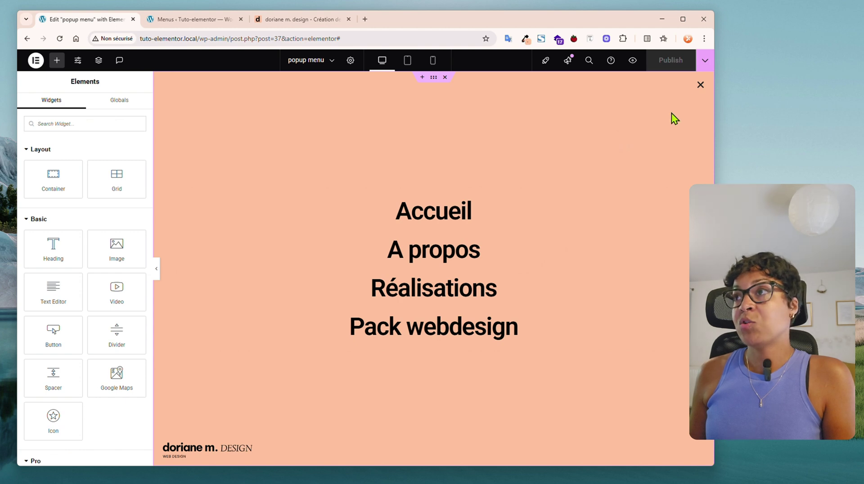
Step: Exit the popup editor to WordPress, visit the site's front page and open Elementor Header #18 for editing
left_click(704, 62)
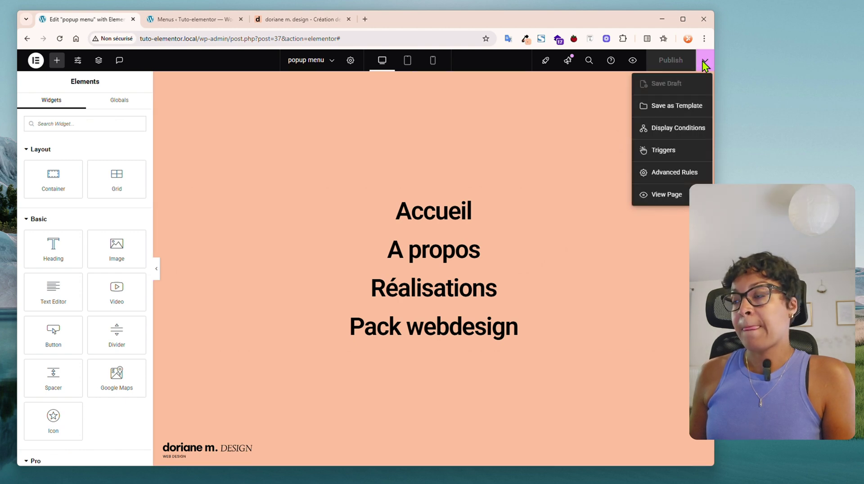
left_click(37, 61)
left_click(36, 61)
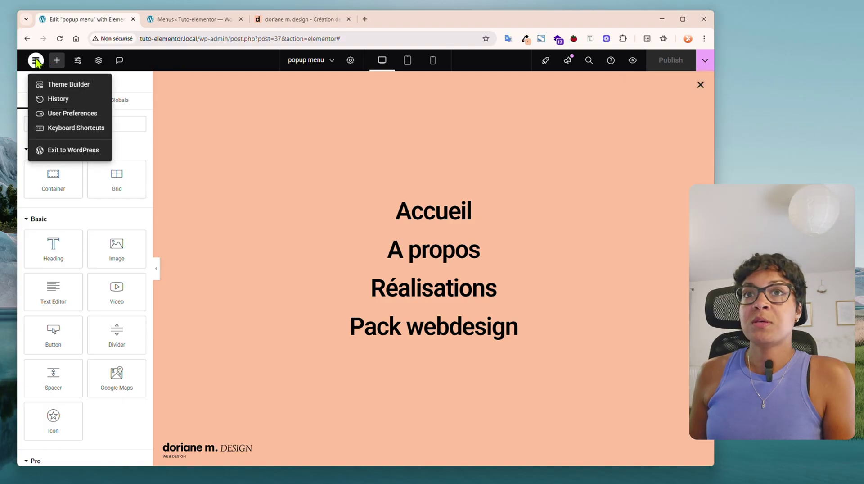
left_click(64, 151)
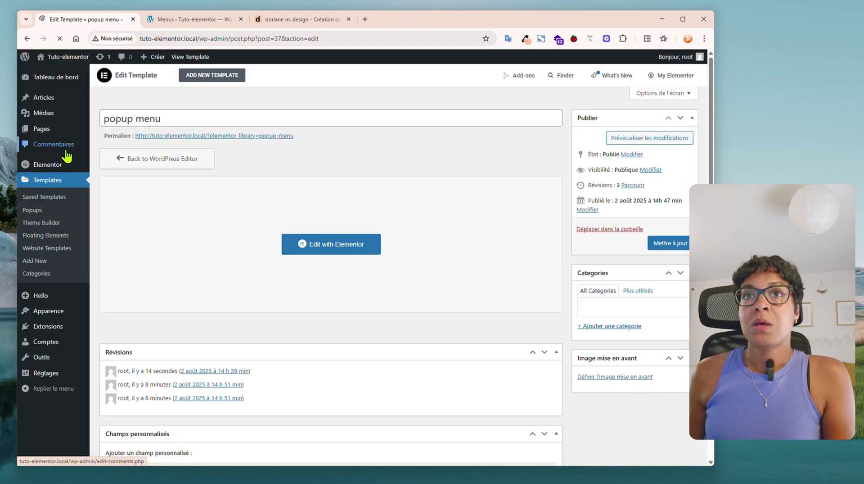
left_click(68, 58)
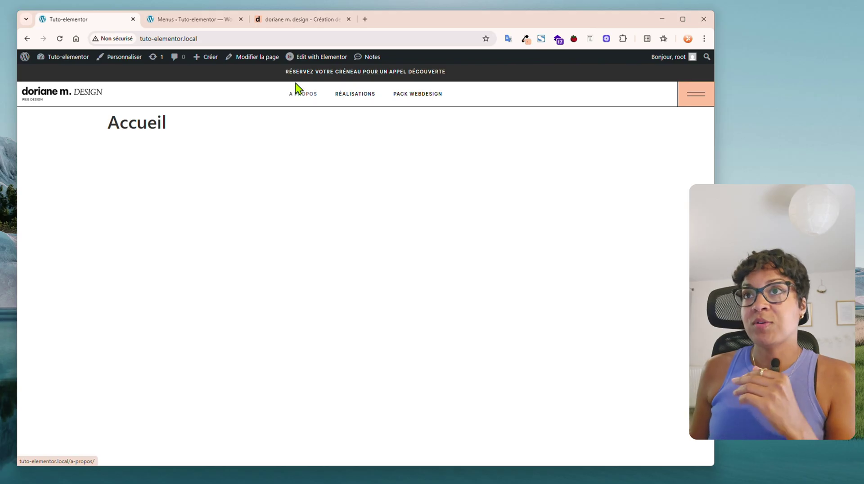
mouse_move(310, 58)
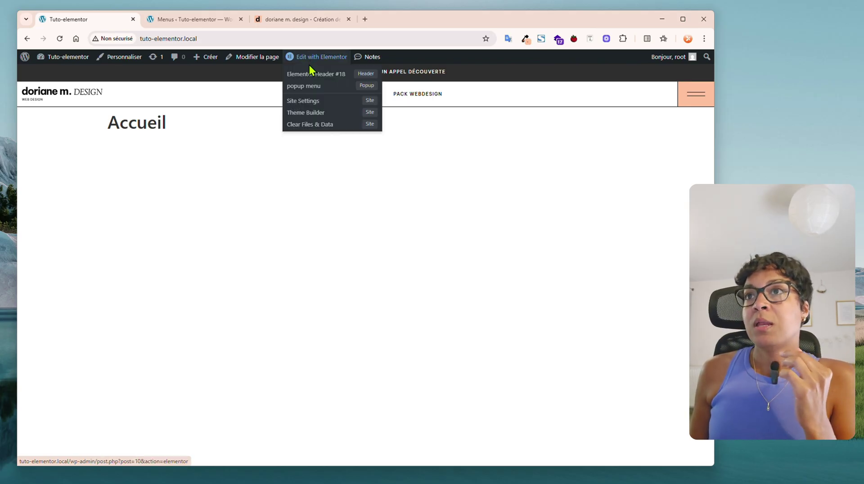
left_click(321, 79)
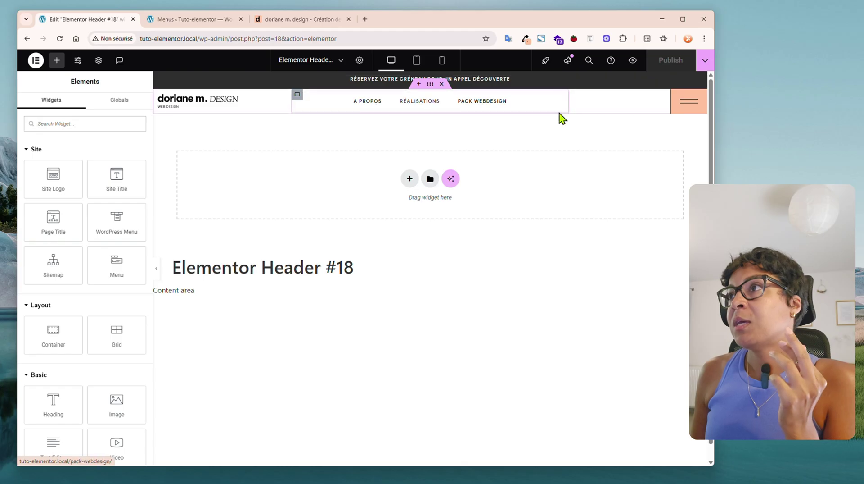
Step: Set the header burger button's link to the Popup action using a dynamic tag
left_click(687, 109)
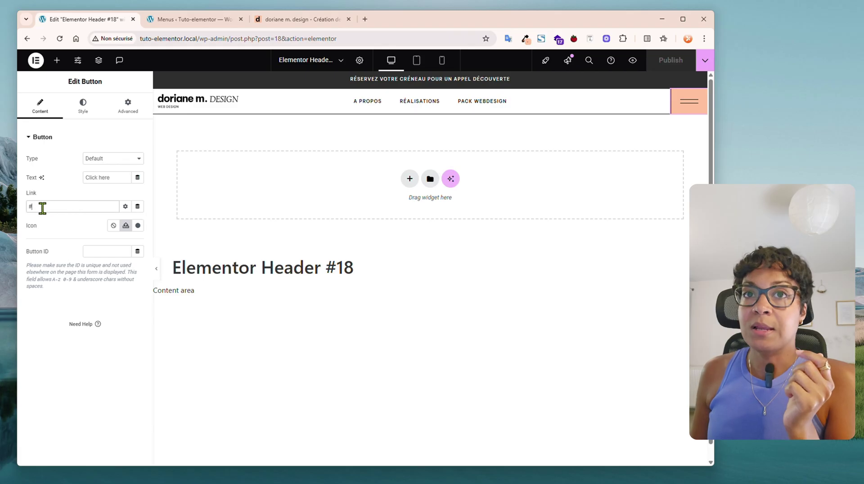
left_click_drag(39, 208, 28, 205)
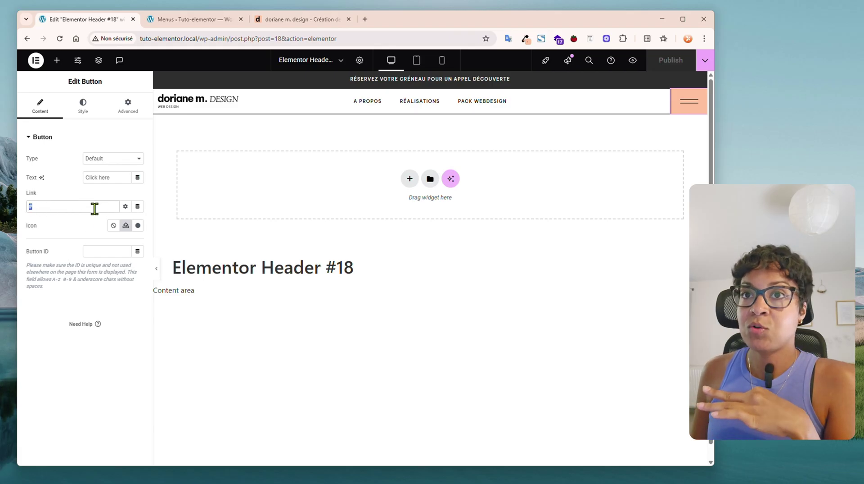
left_click(138, 207)
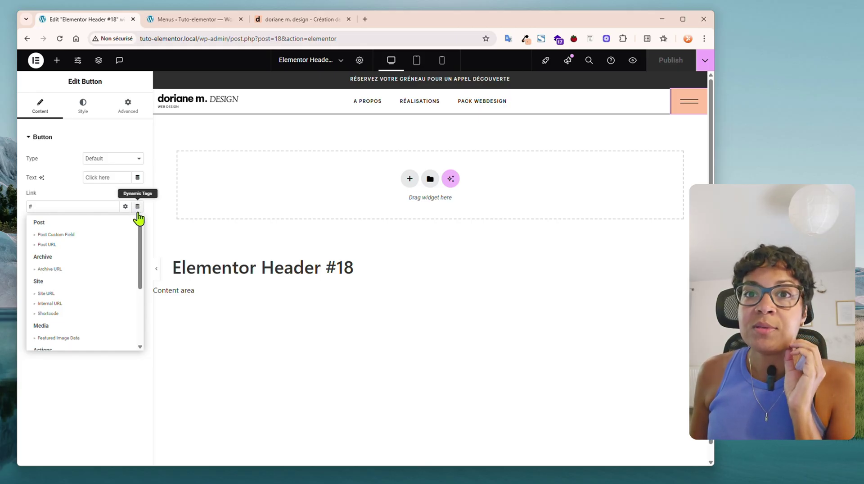
scroll(91, 256, "down", 4)
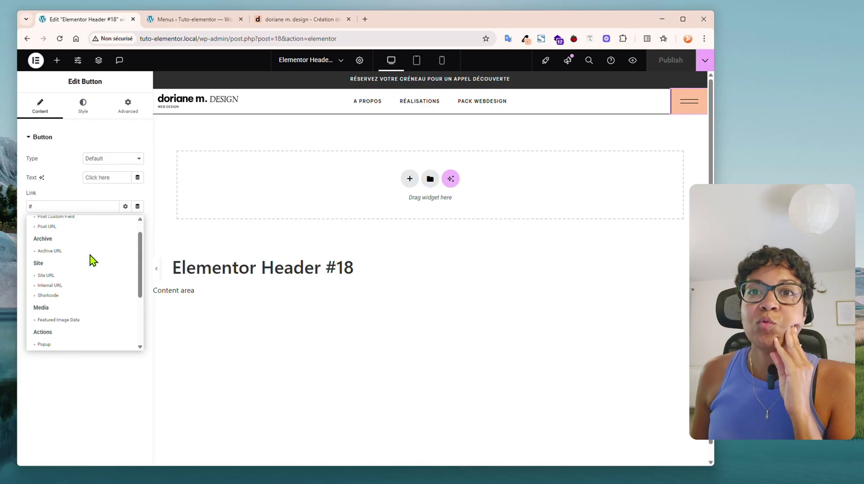
scroll(90, 255, "down", 1)
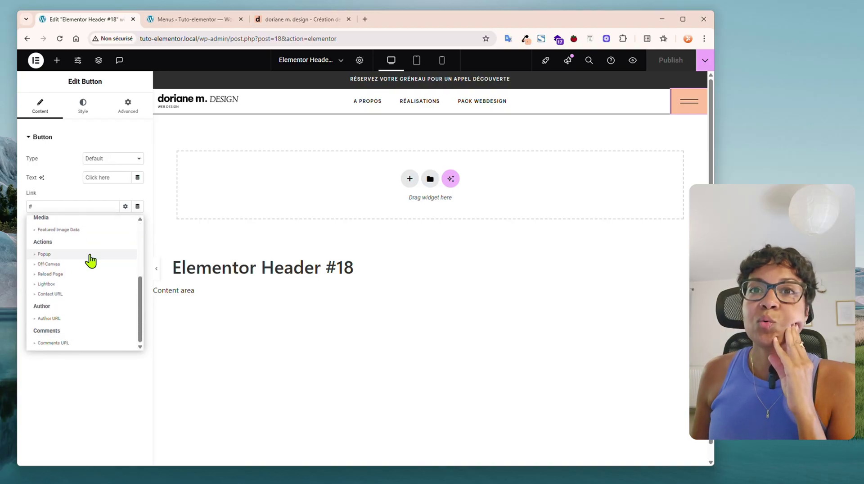
left_click(45, 254)
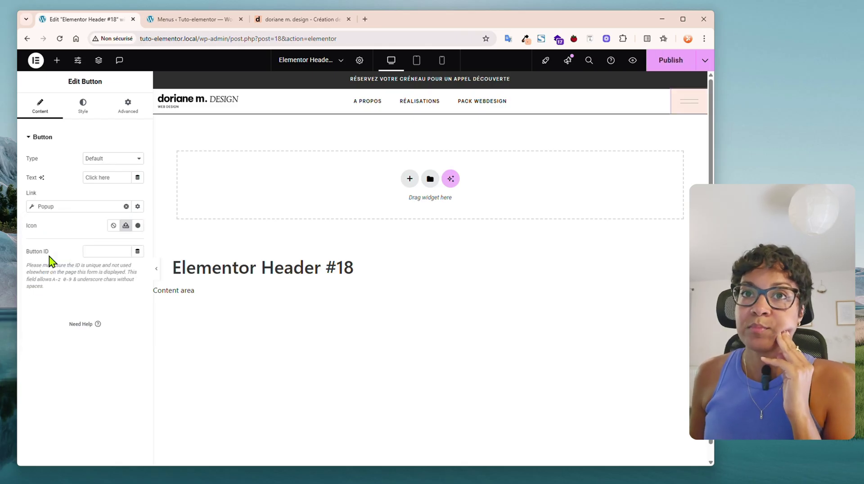
Step: Configure the button's popup link with the Open Popup action and the "popup menu (Template)" popup
left_click(31, 206)
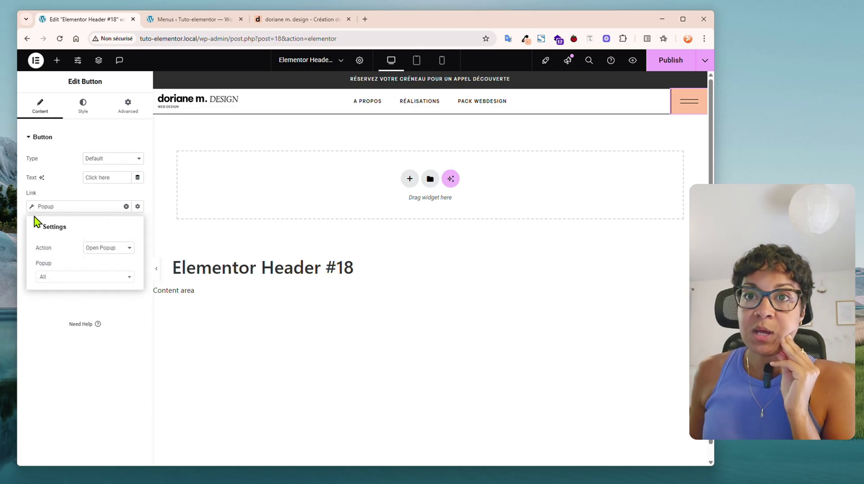
left_click(101, 248)
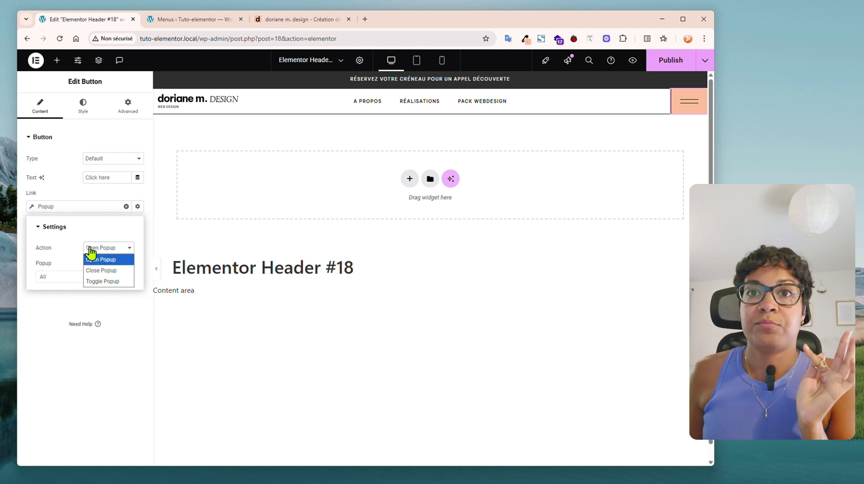
left_click(90, 259)
left_click(77, 276)
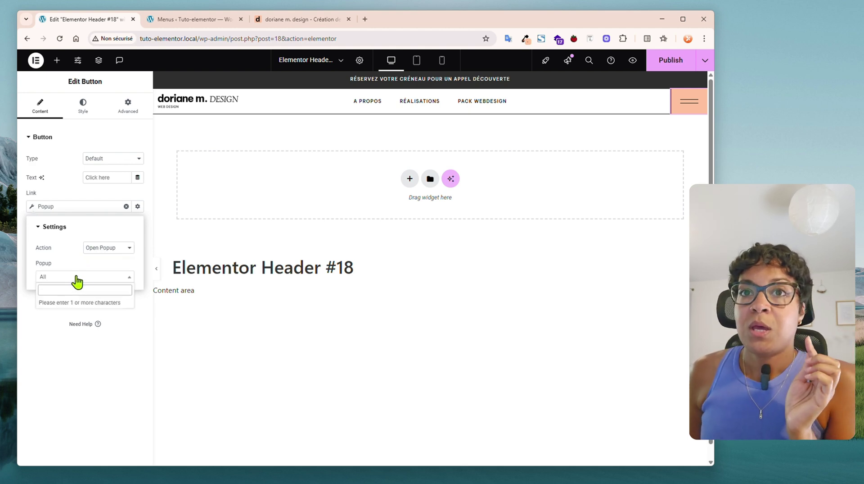
type("pop")
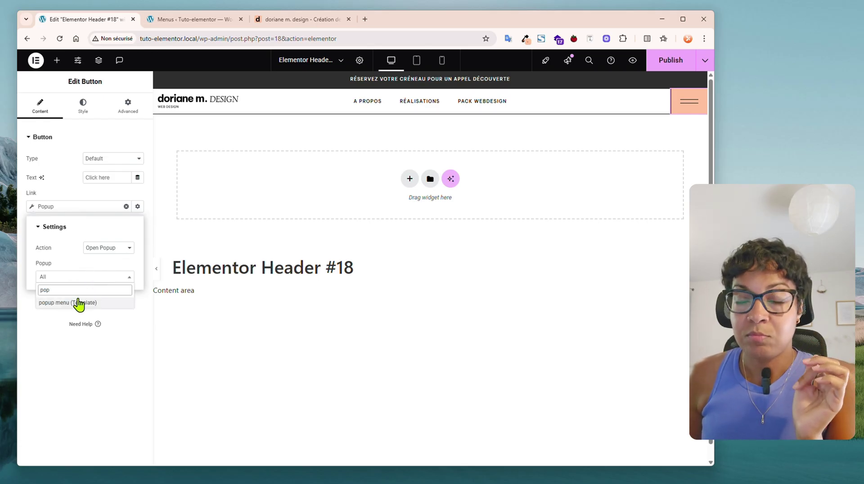
left_click(79, 301)
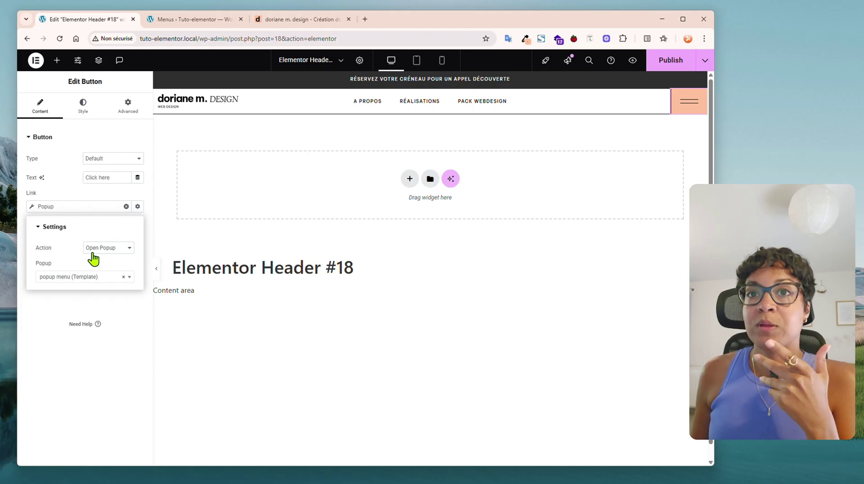
left_click(95, 253)
left_click(97, 250)
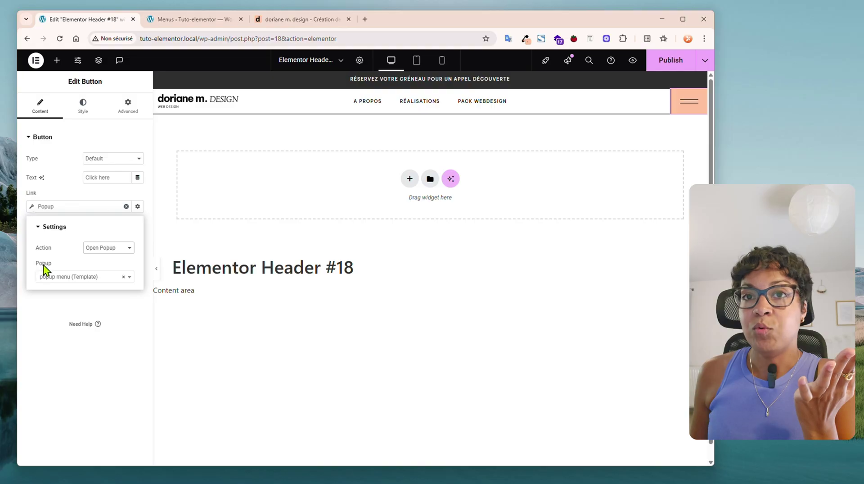
left_click(66, 305)
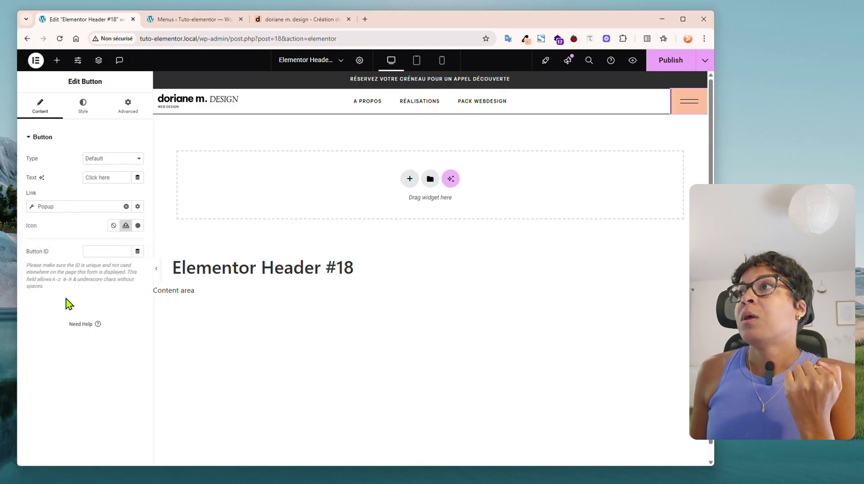
Step: Test opening and closing the popup from the burger button, publish the header and reload the editor
left_click(688, 103)
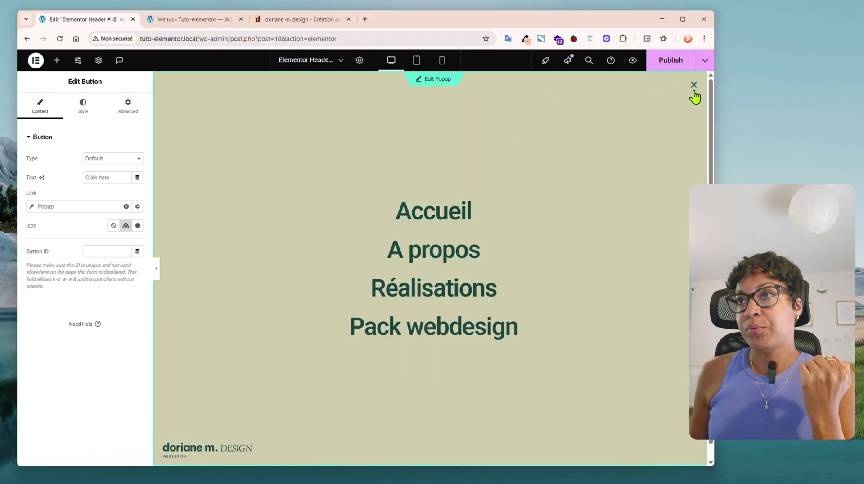
left_click(694, 86)
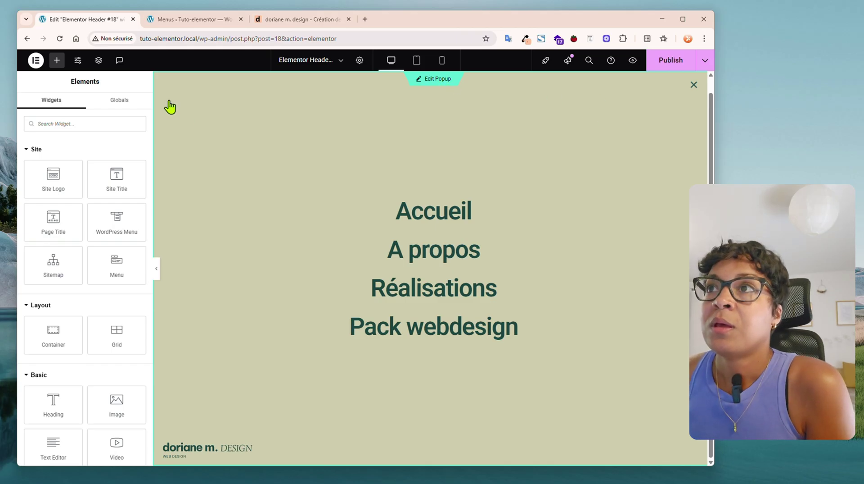
left_click(667, 65)
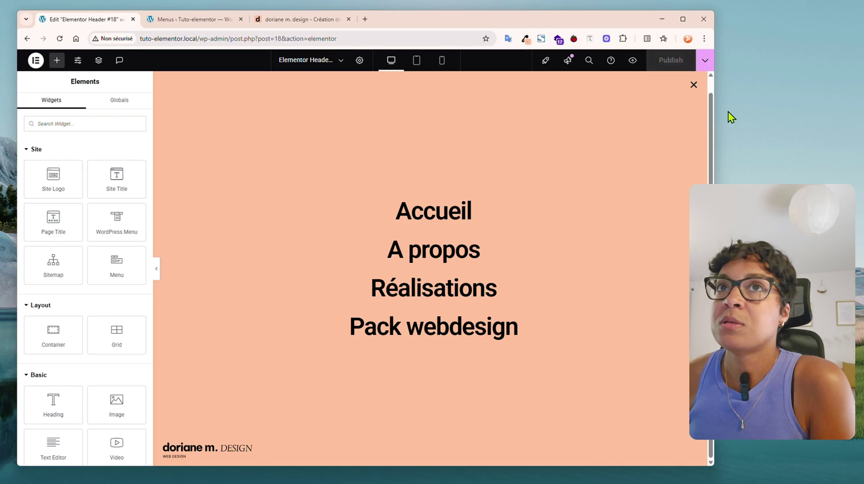
left_click(59, 39)
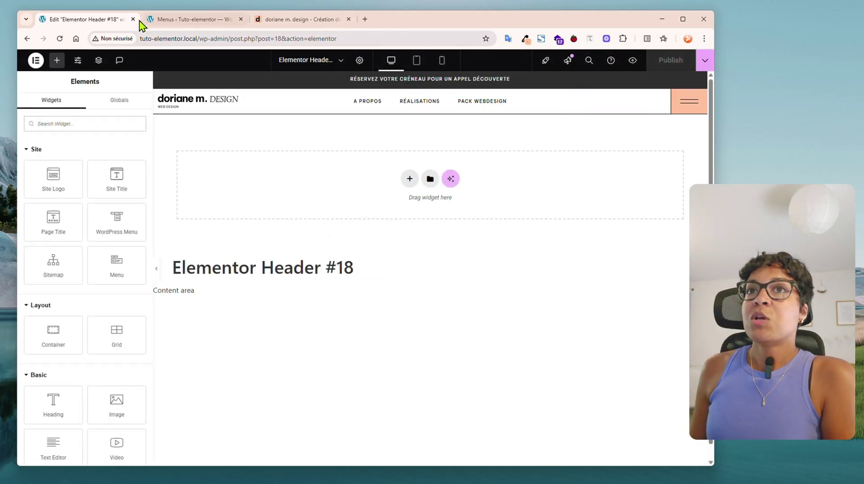
Step: Visit the site's front page from the WordPress Menus page and test opening and closing the burger popup
left_click(165, 20)
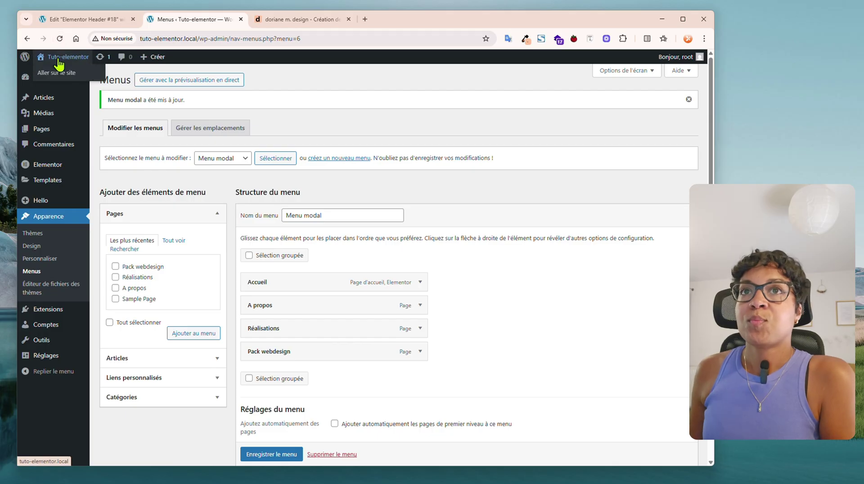
left_click(58, 69)
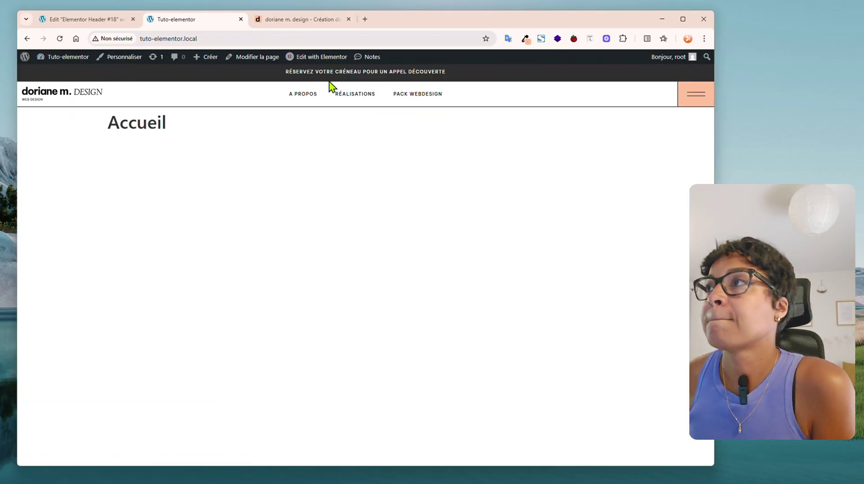
left_click(696, 94)
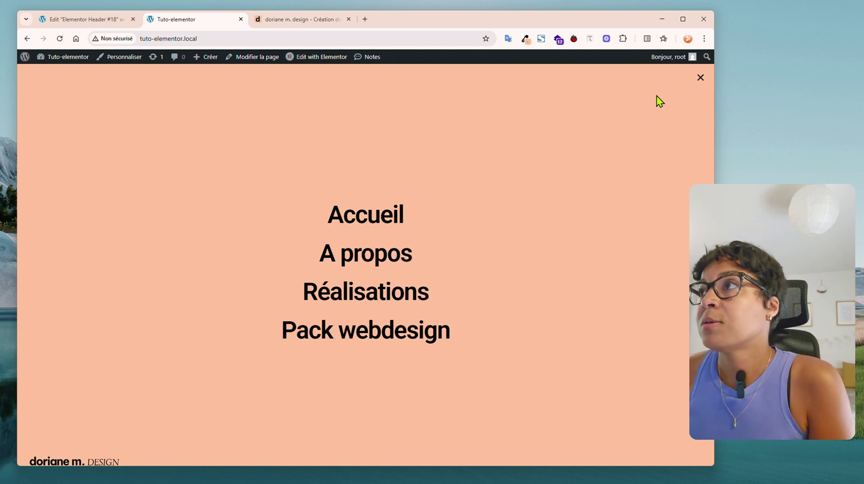
left_click(700, 78)
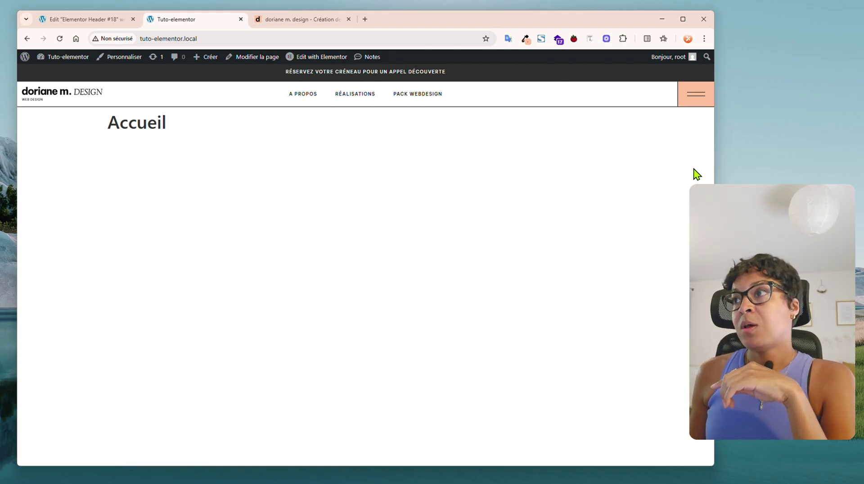
Step: Narrow and widen the browser window to check the front page header's responsiveness, closing the Font Finder window
left_click_drag(715, 175, 445, 171)
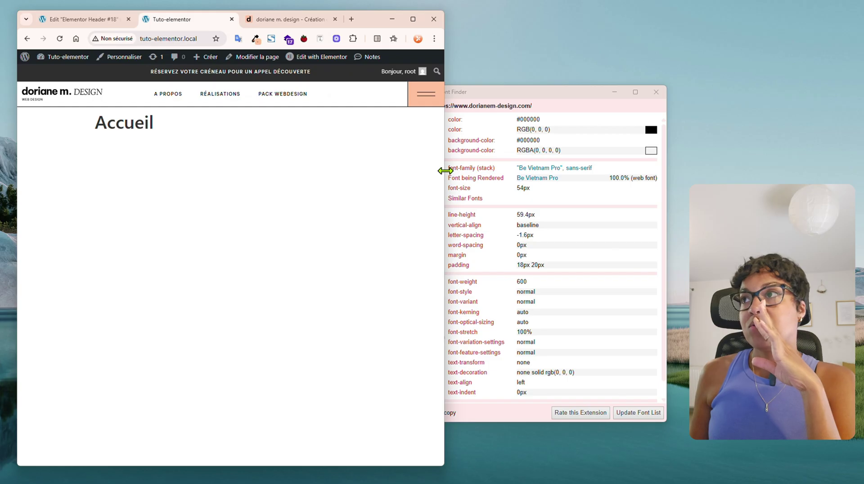
left_click(657, 92)
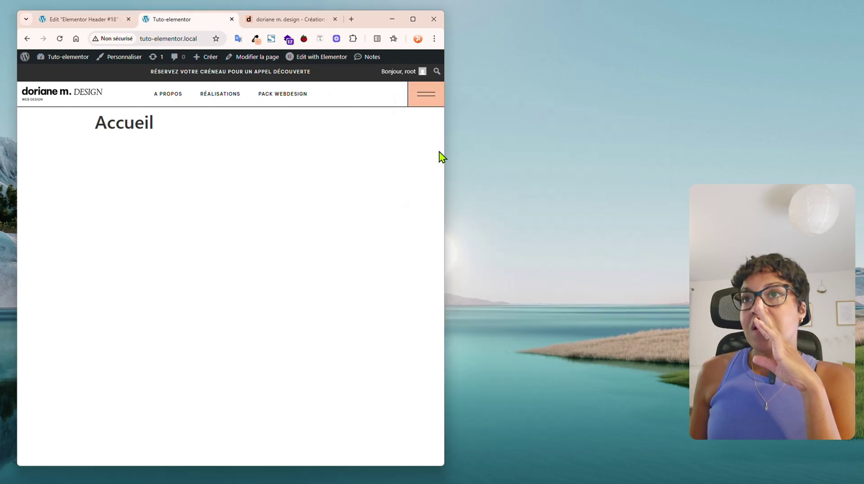
left_click_drag(444, 152, 414, 164)
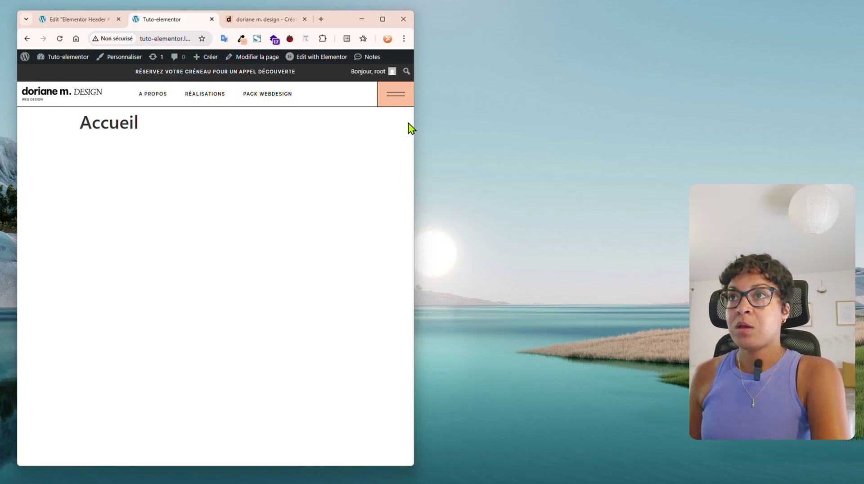
left_click_drag(415, 123, 528, 151)
Step: Check the header at narrower pixel widths with the developer tools open, maximize the browser and close the tools
right_click(187, 257)
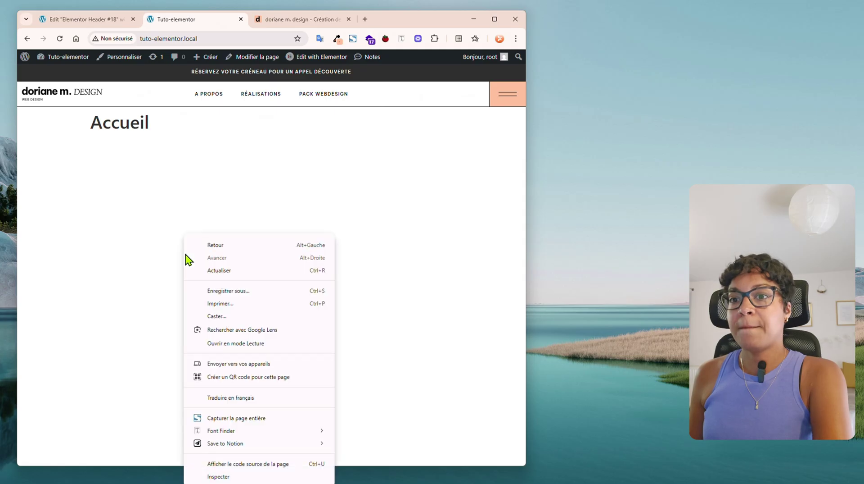
left_click(283, 477)
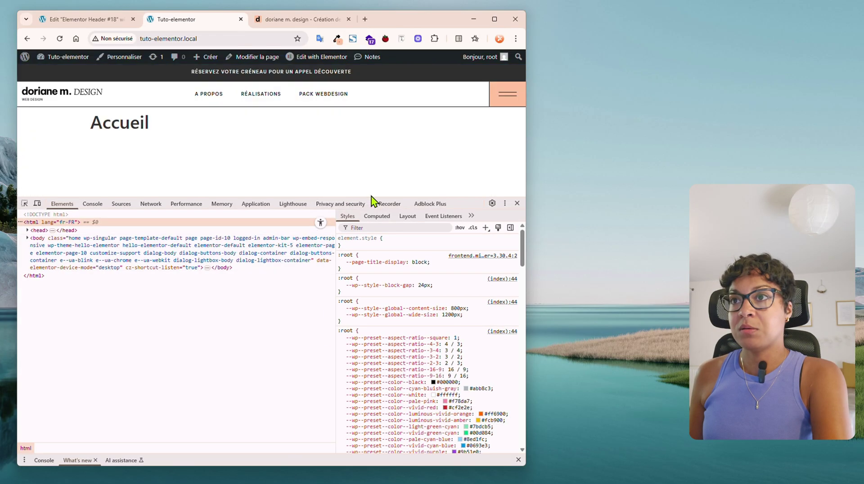
left_click_drag(396, 197, 383, 385)
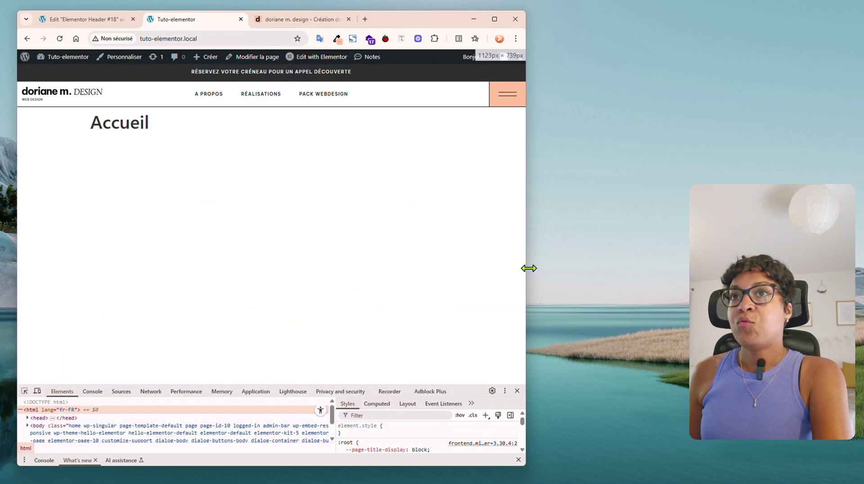
left_click_drag(527, 266, 398, 263)
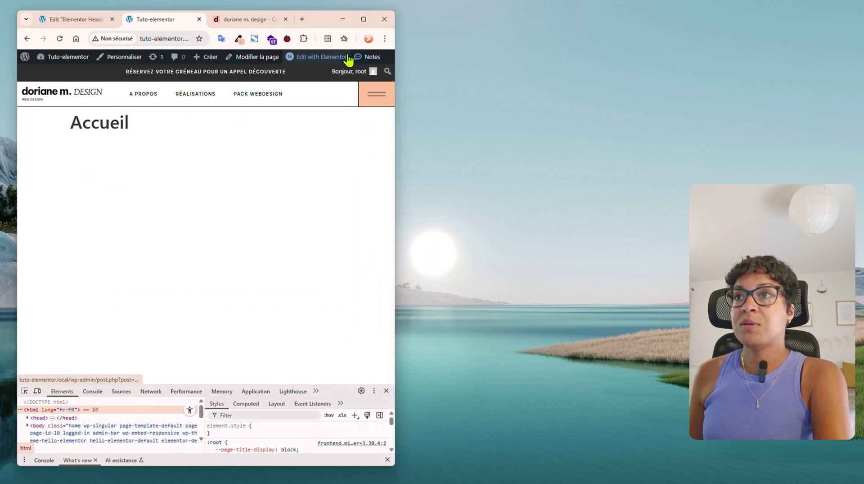
left_click_drag(395, 126, 370, 132)
left_click(337, 19)
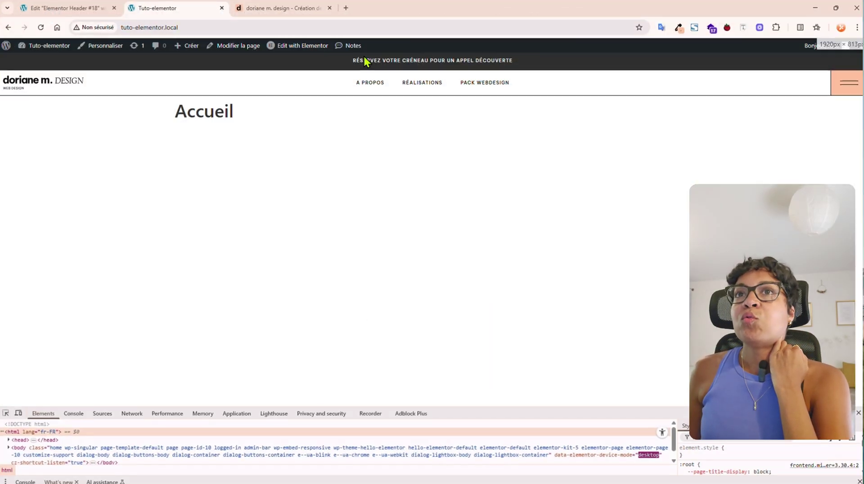
left_click(859, 412)
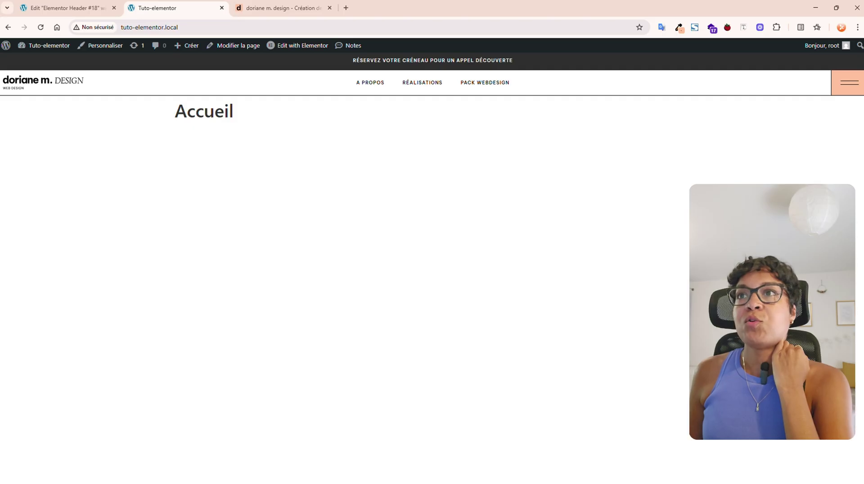
Step: In the header editor's tablet view, set the logo image's width to 100 px and raise it gradually to 150 px
left_click(54, 12)
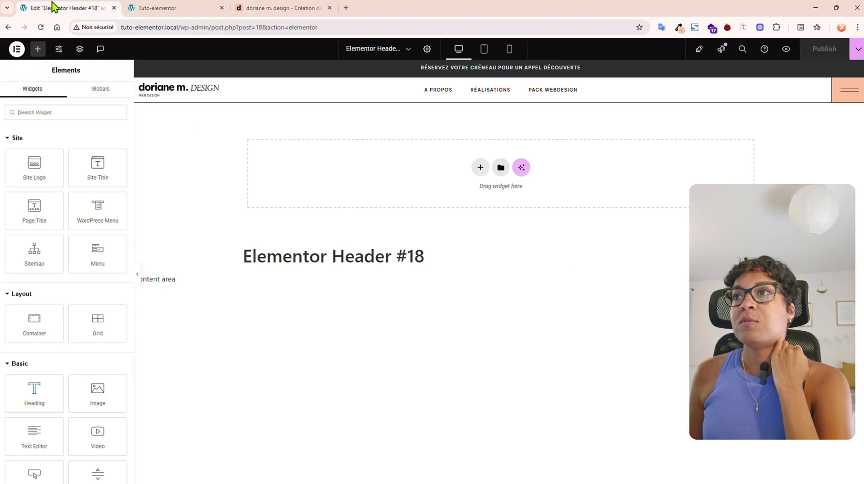
left_click(483, 51)
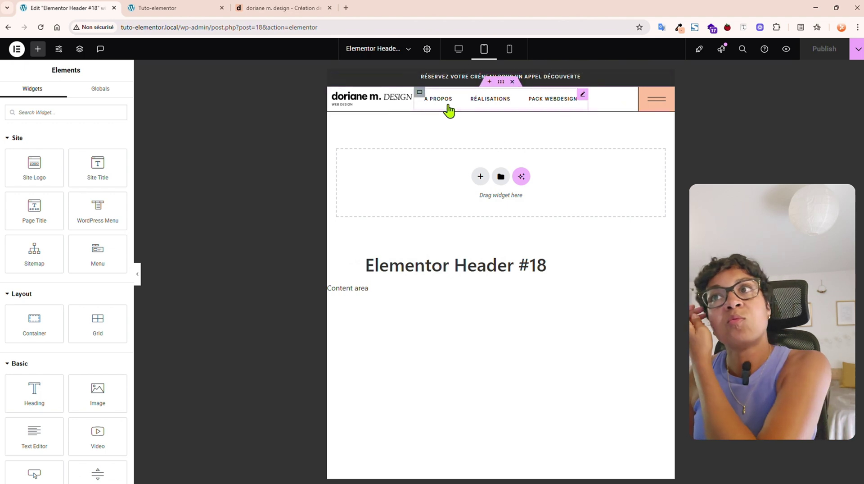
left_click(378, 104)
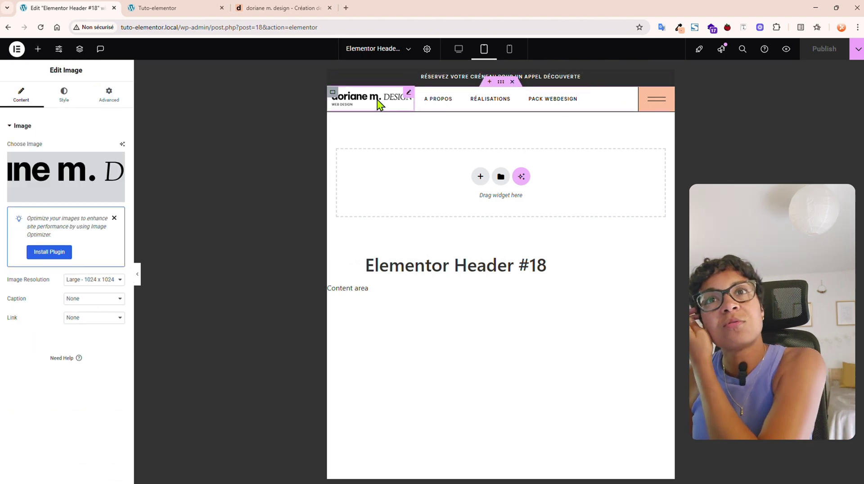
left_click(63, 96)
double_click(110, 176)
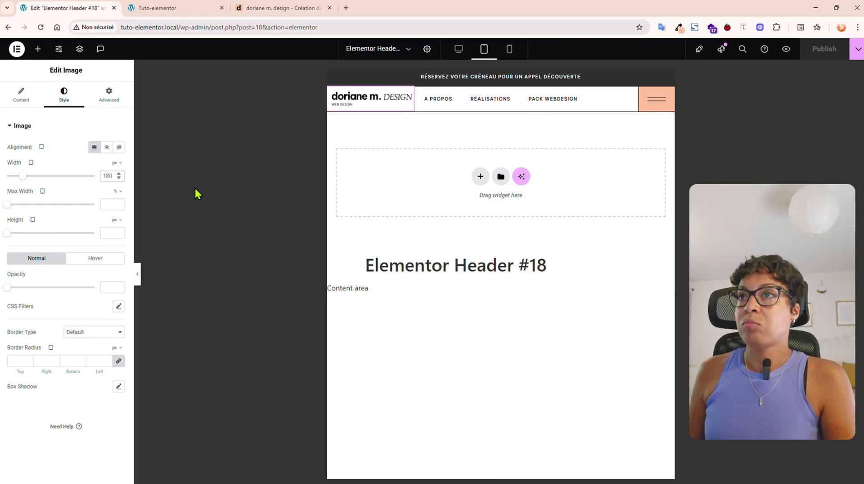
type("100")
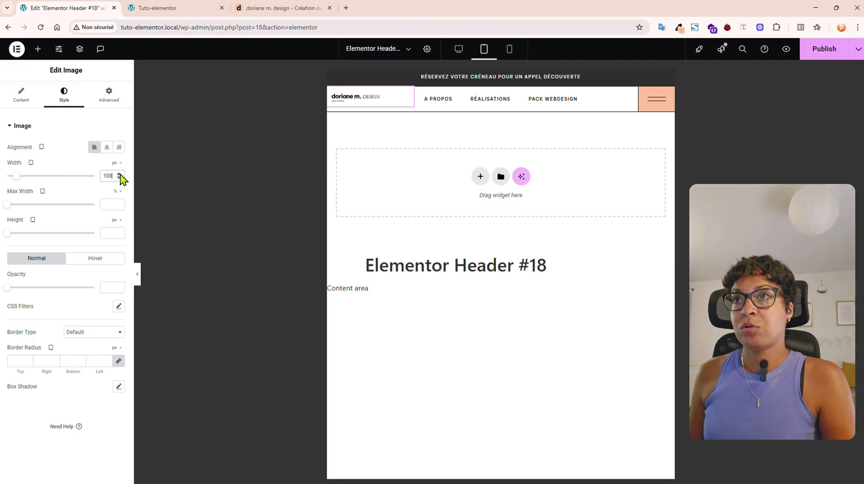
left_click(120, 175)
double_click(119, 175)
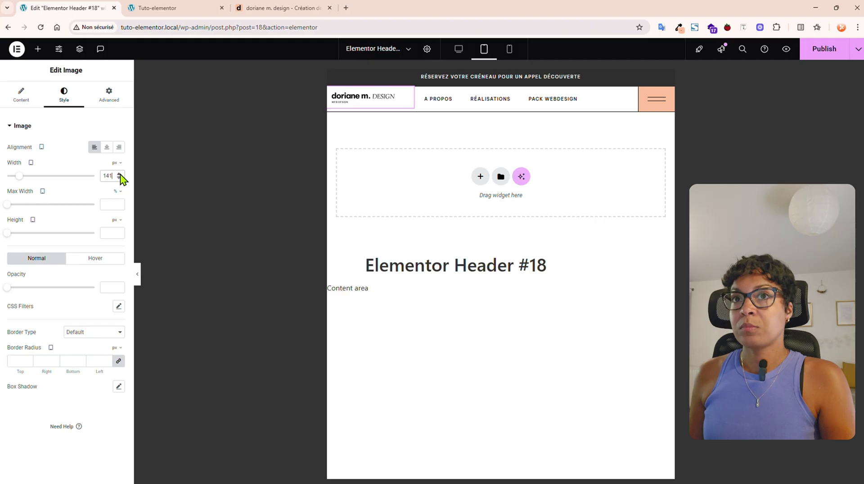
left_click(120, 174)
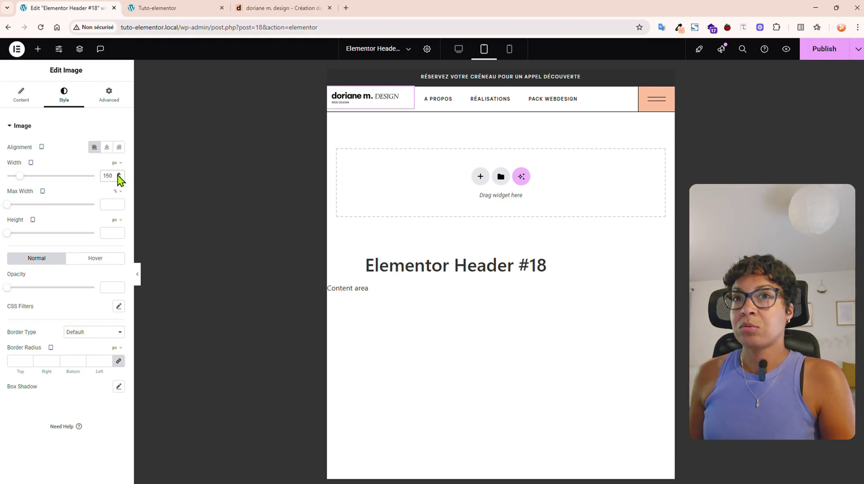
Step: Compare the tablet logo at widths of 180 px and 150 px, and settle on 140 px
left_click_drag(114, 175, 72, 178)
type("180")
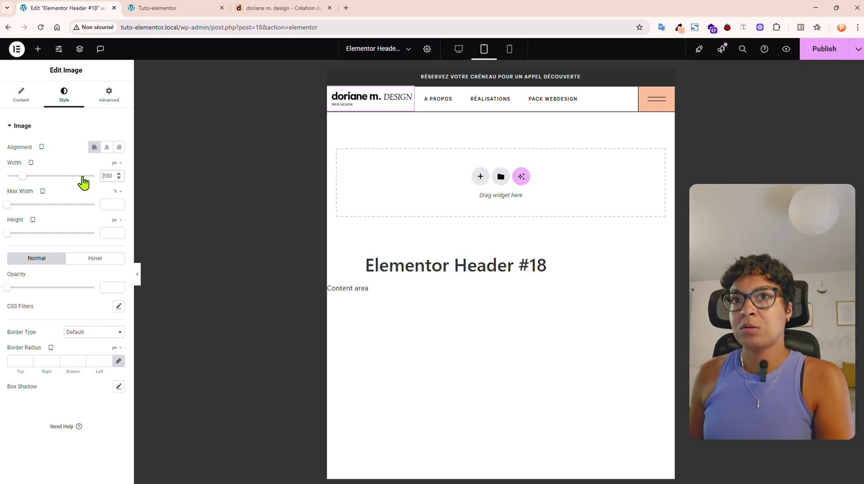
key("BackSpace")
key("BackSpace")
type("50")
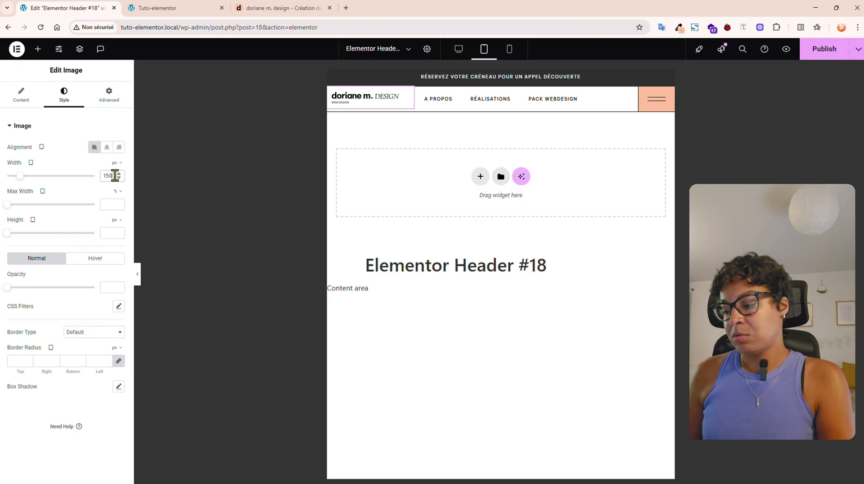
left_click_drag(116, 176, 77, 178)
type("1")
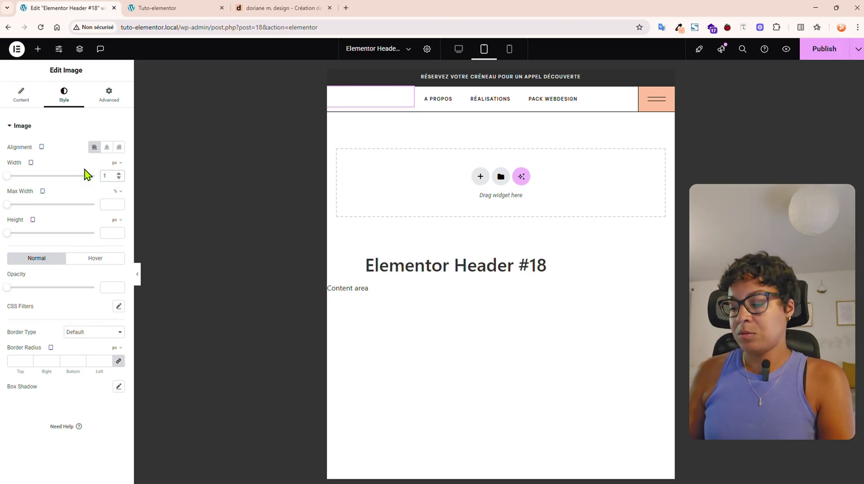
type("40")
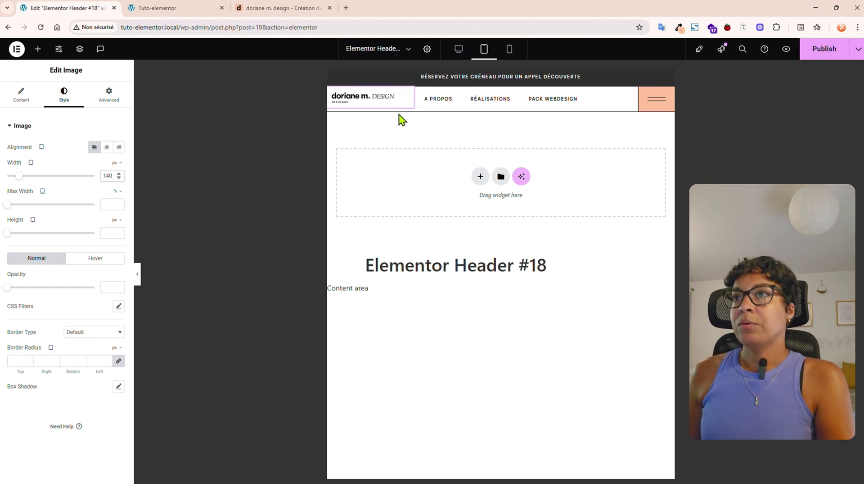
Step: Justify the logo container's content to the center in desktop view, and check the header in tablet and mobile views
left_click(458, 49)
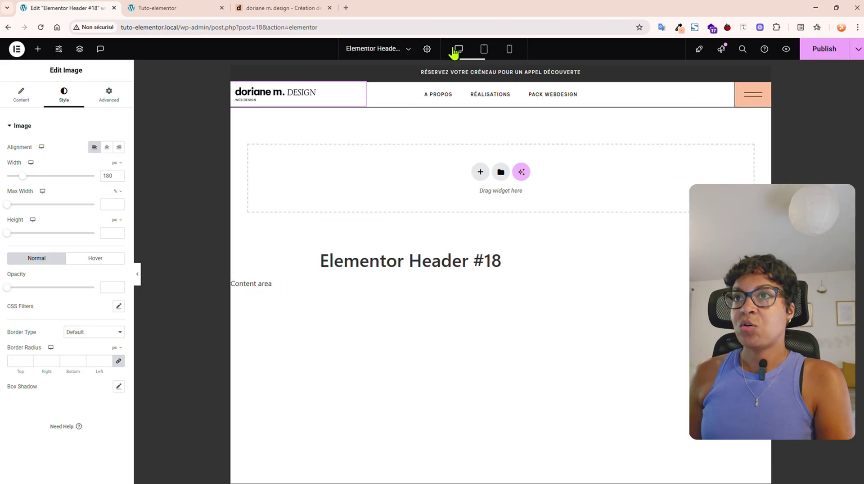
left_click(141, 84)
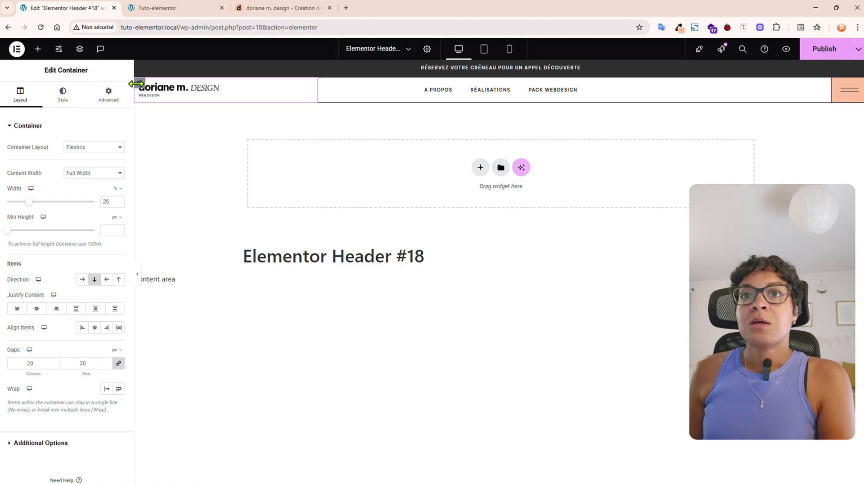
left_click(35, 311)
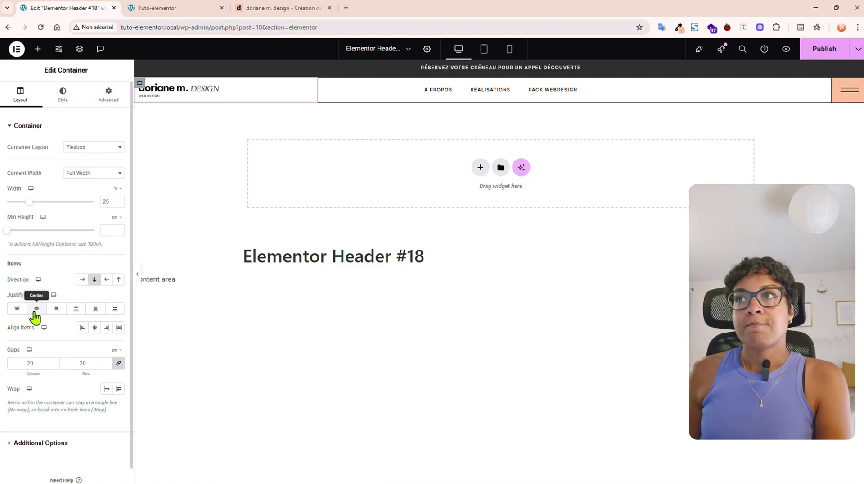
left_click(484, 49)
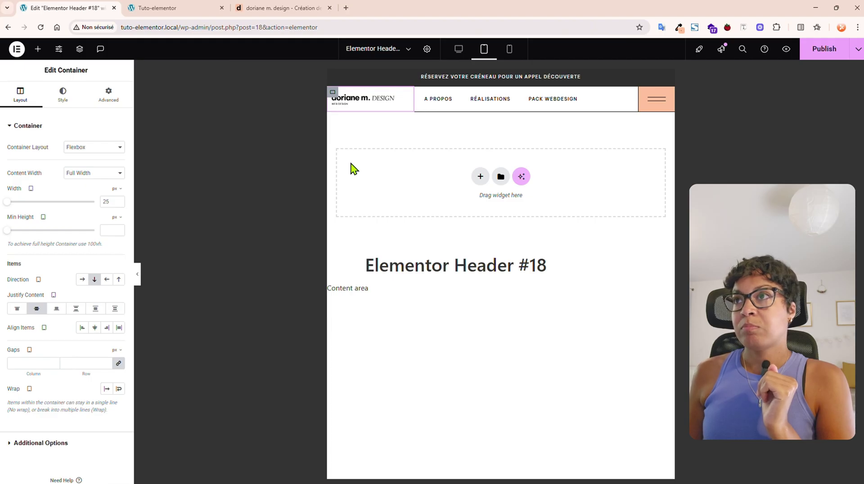
left_click(512, 50)
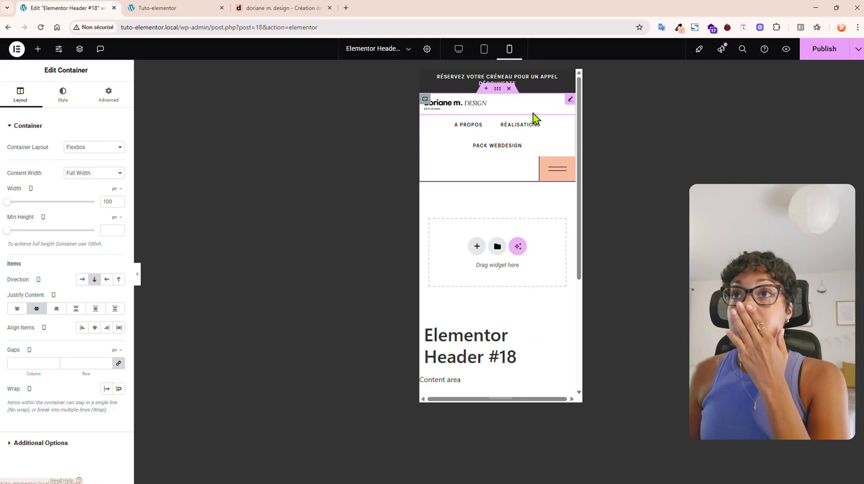
Step: Examine the header and burger popup of the dorianem-design.com reference site in an iPhone 12 Pro emulation
left_click(284, 8)
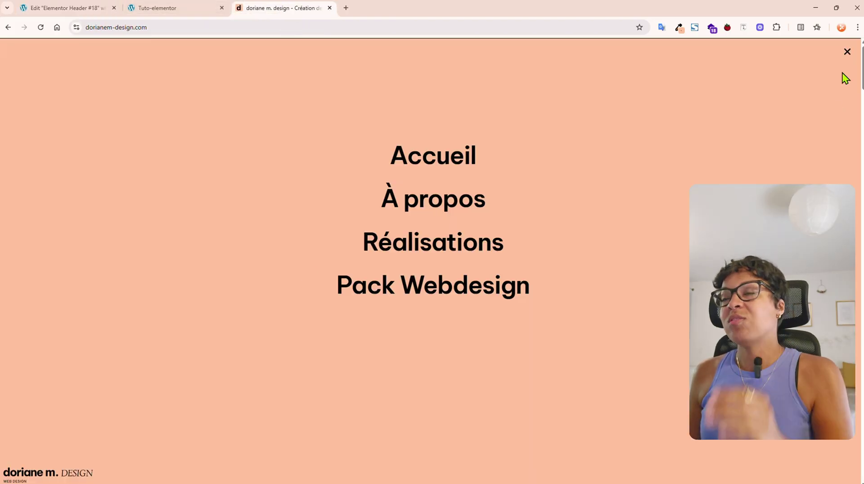
left_click(846, 53)
right_click(274, 186)
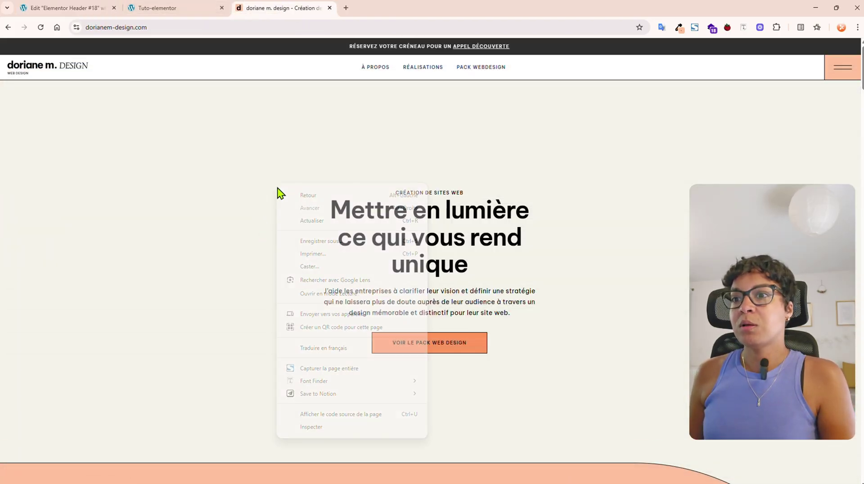
left_click(335, 427)
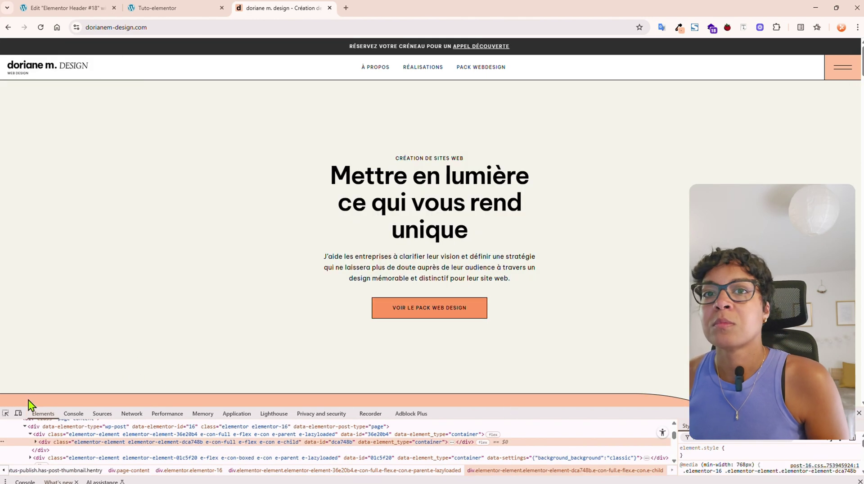
left_click(18, 413)
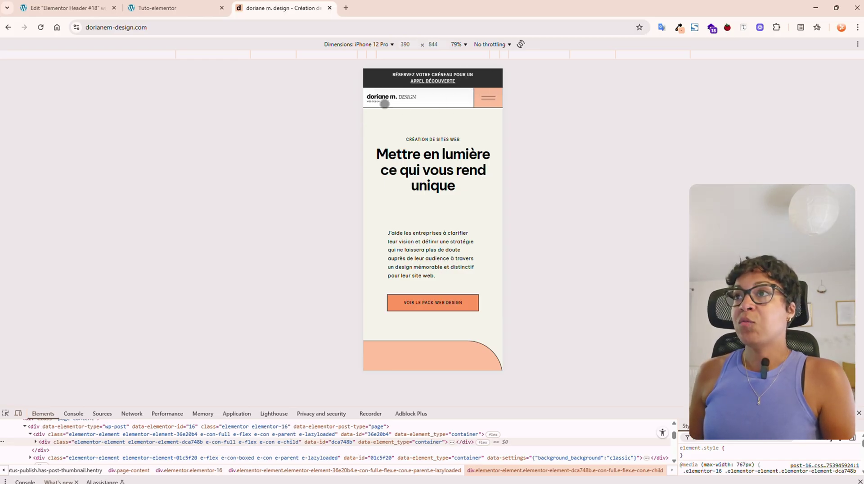
left_click(489, 98)
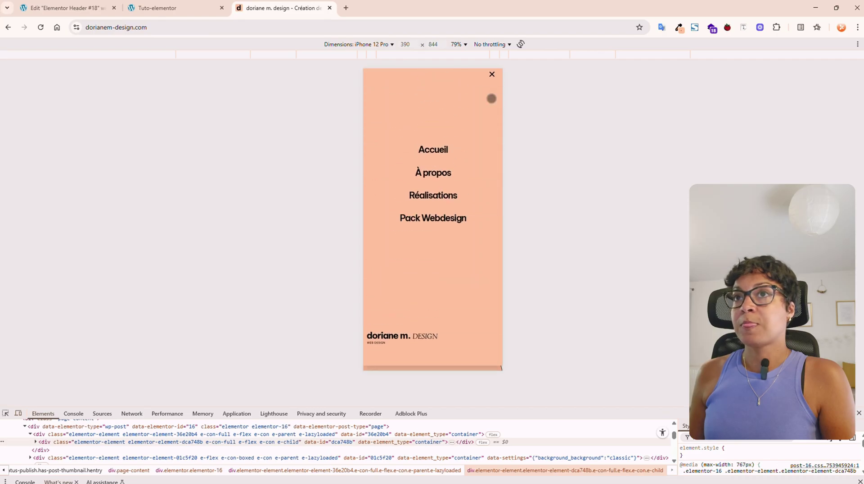
left_click(492, 79)
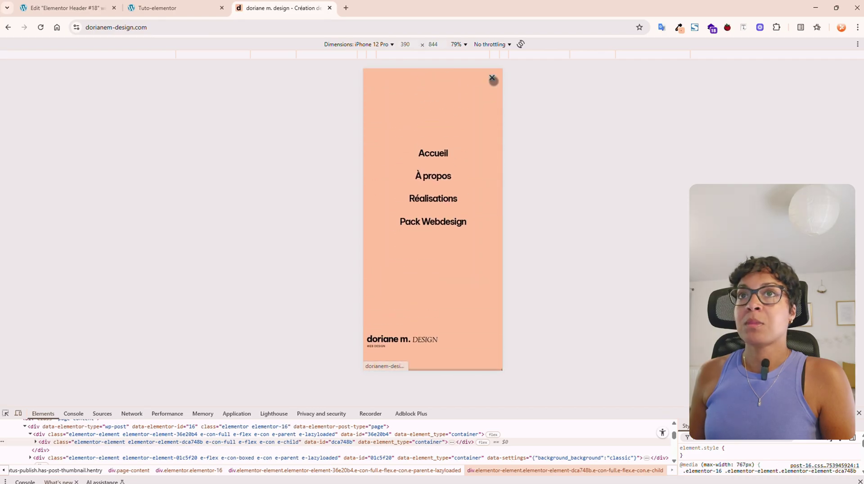
Step: Back in the header editor, hide the container holding the WordPress Menu on mobile portrait and preview the mobile header
left_click(87, 6)
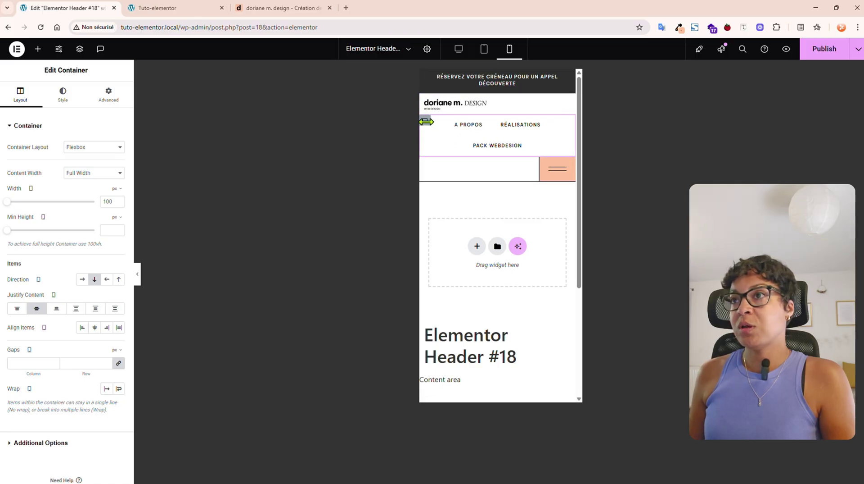
right_click(450, 127)
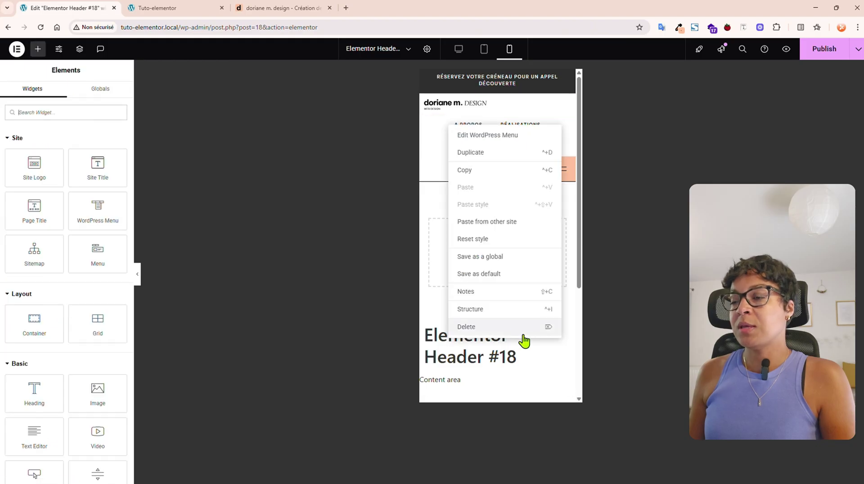
left_click(500, 311)
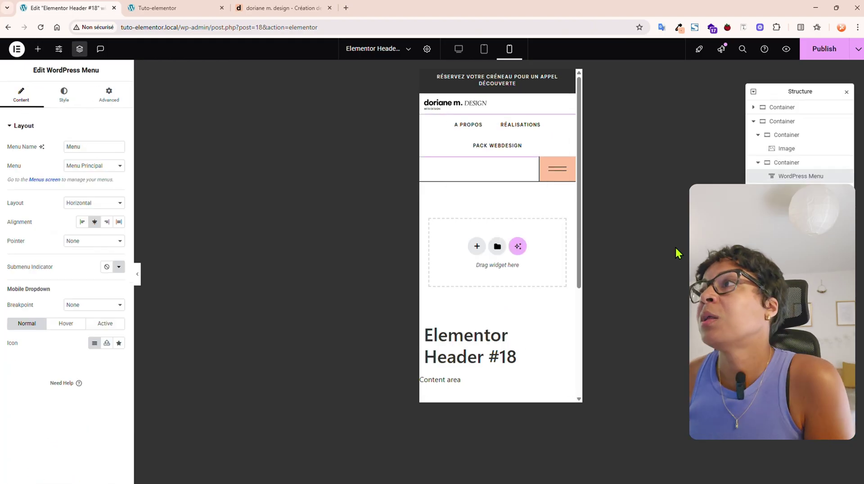
left_click(794, 162)
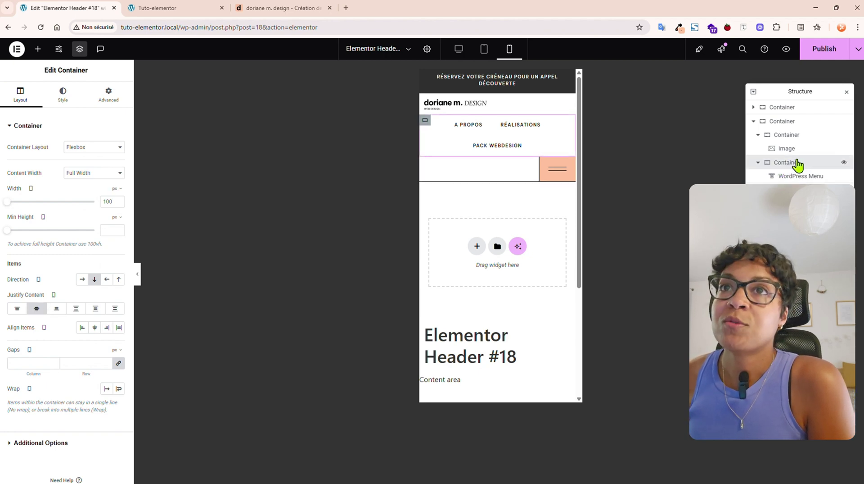
left_click(108, 96)
scroll(92, 360, "down", 2)
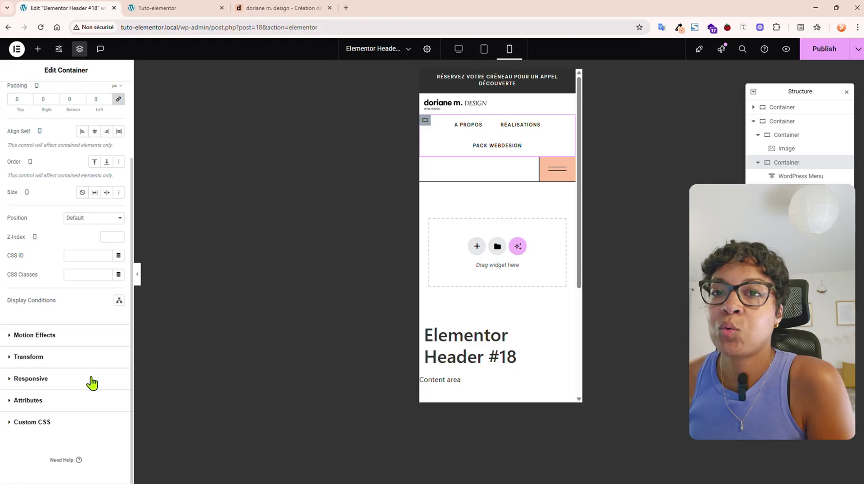
left_click(71, 384)
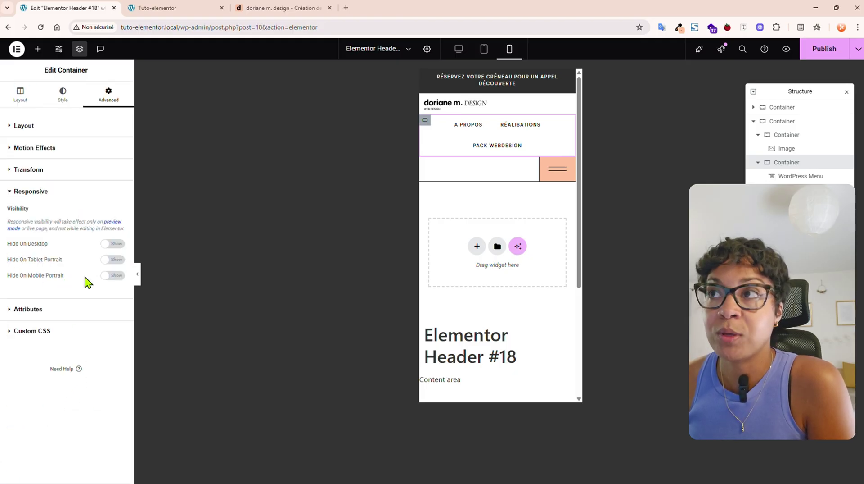
left_click(115, 276)
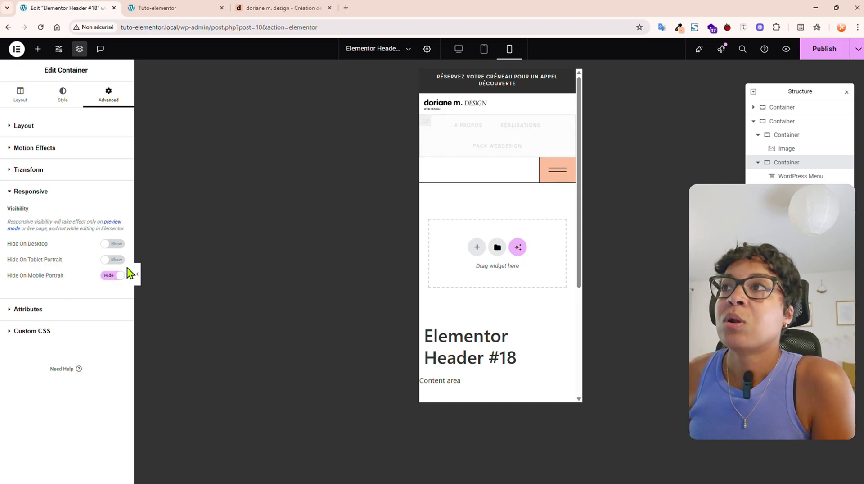
left_click(137, 275)
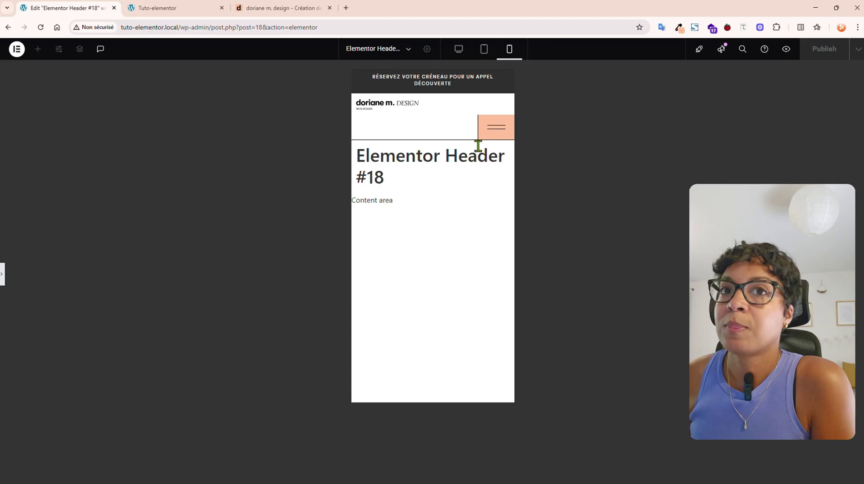
left_click(2, 273)
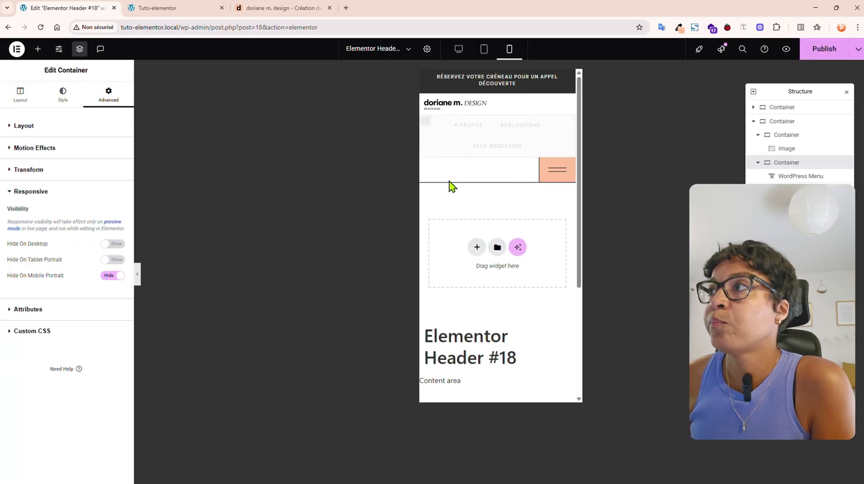
Step: Set the logo container's width to 50% in the mobile view
left_click(778, 137)
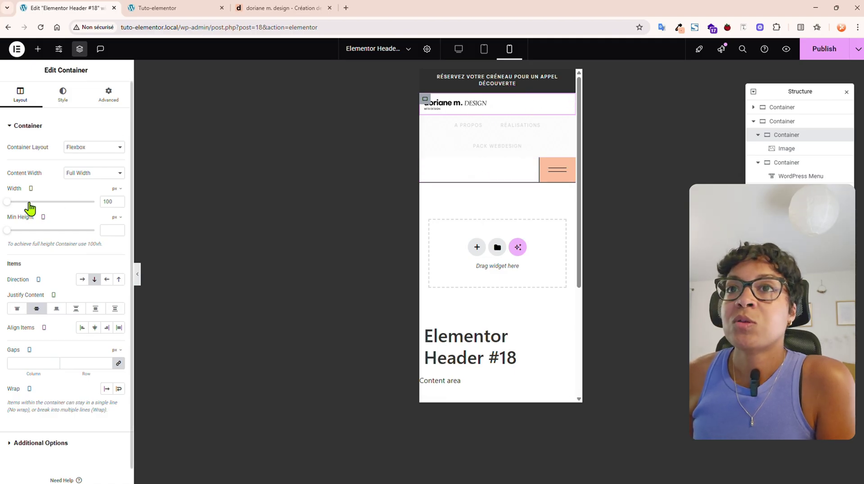
left_click(116, 188)
left_click(116, 198)
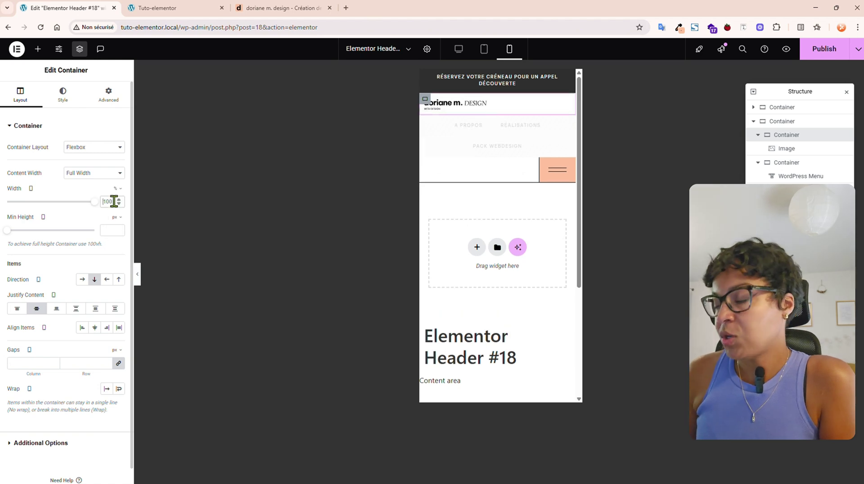
key("ctrl+a")
type("50")
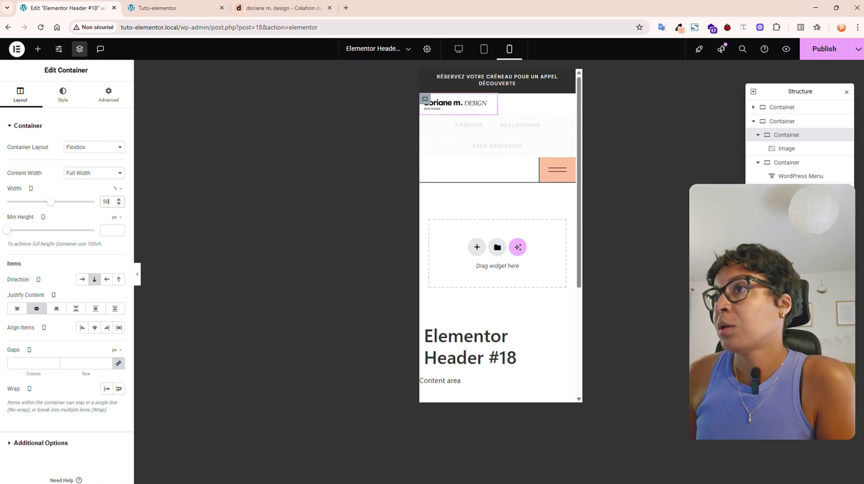
Step: Set the burger button container's width to 50% in the mobile view and compare the previewed header with the dorianem-design.com site
left_click(787, 162)
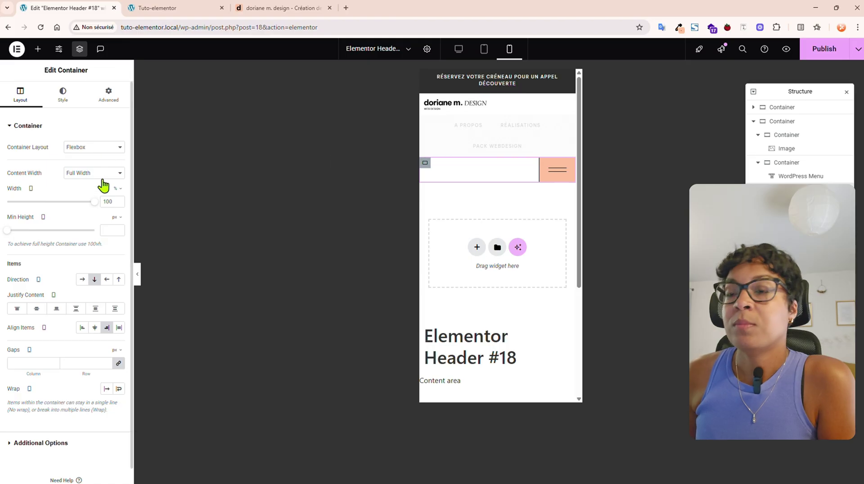
left_click(112, 201)
key("ctrl+a")
type("50")
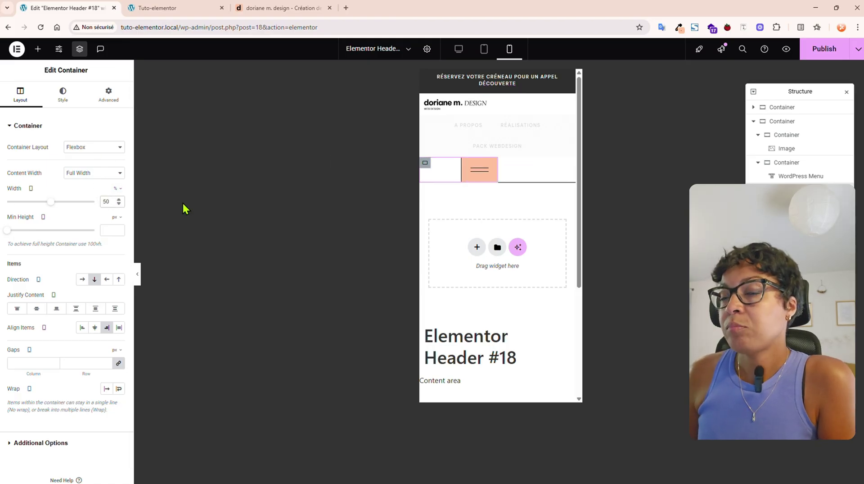
left_click(137, 274)
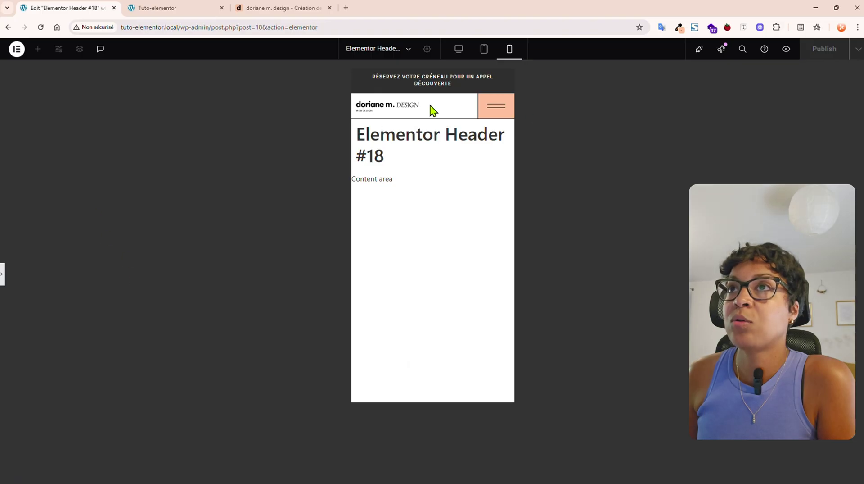
left_click(289, 8)
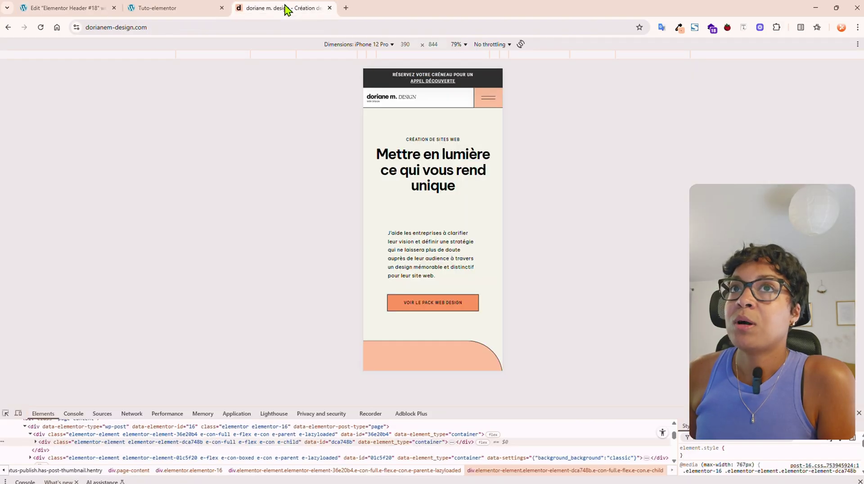
left_click(50, 8)
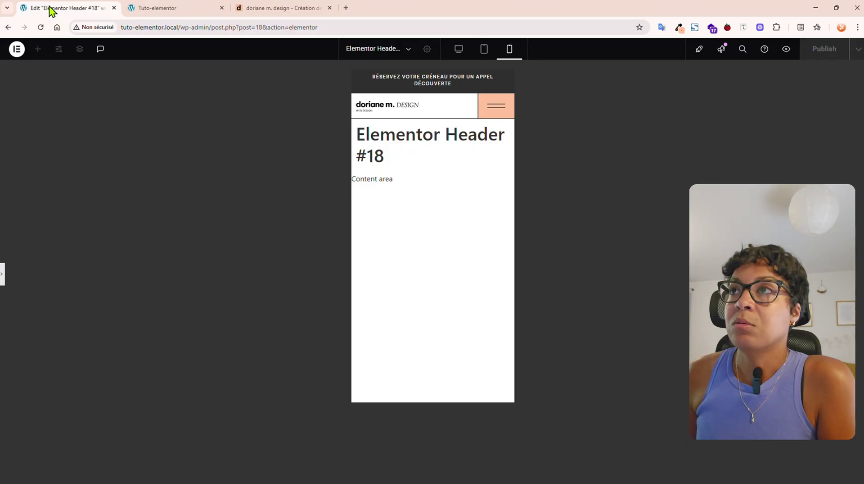
Step: On the live Tuto-elementor page, check the header at phone and wider window widths, and test opening and closing the burger popup
left_click(270, 9)
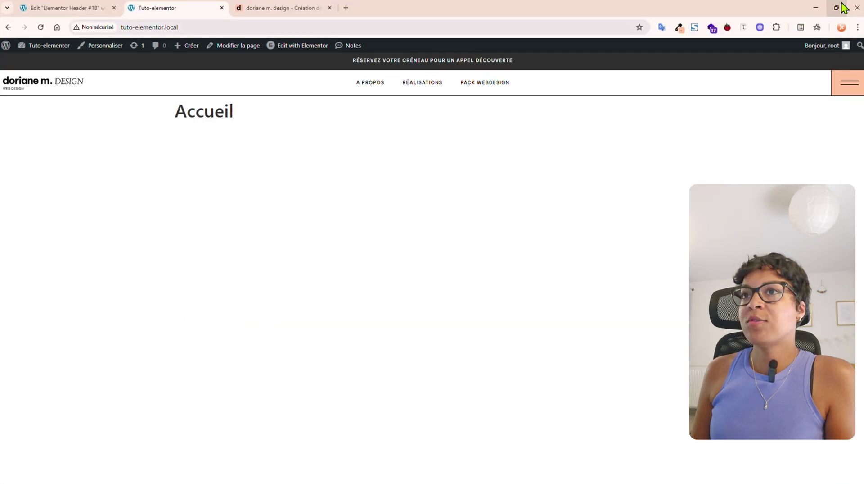
left_click(829, 7)
left_click_drag(369, 164, 208, 156)
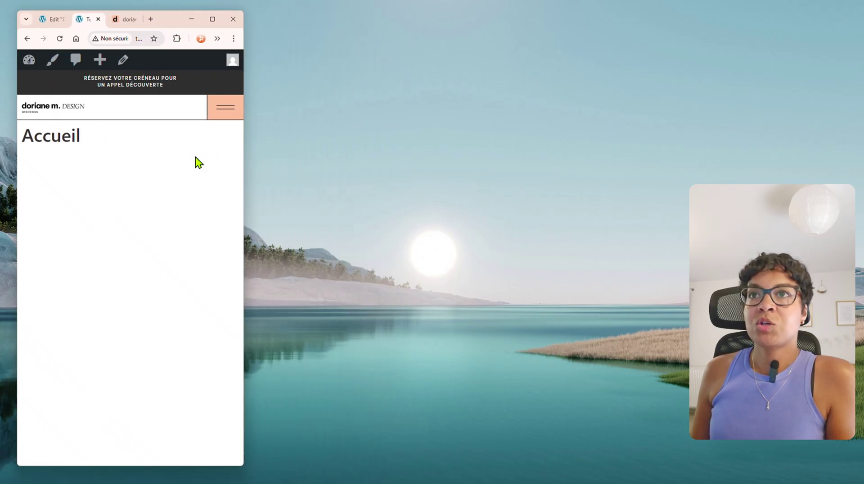
left_click(227, 110)
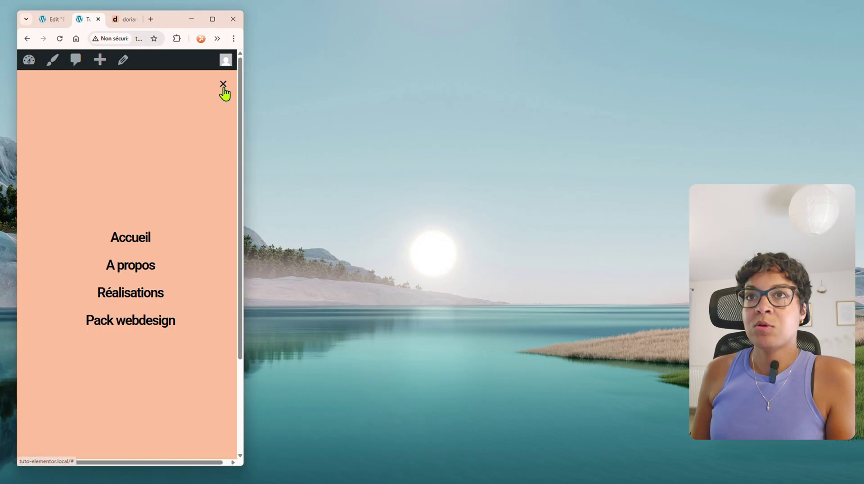
scroll(199, 153, "down", 1)
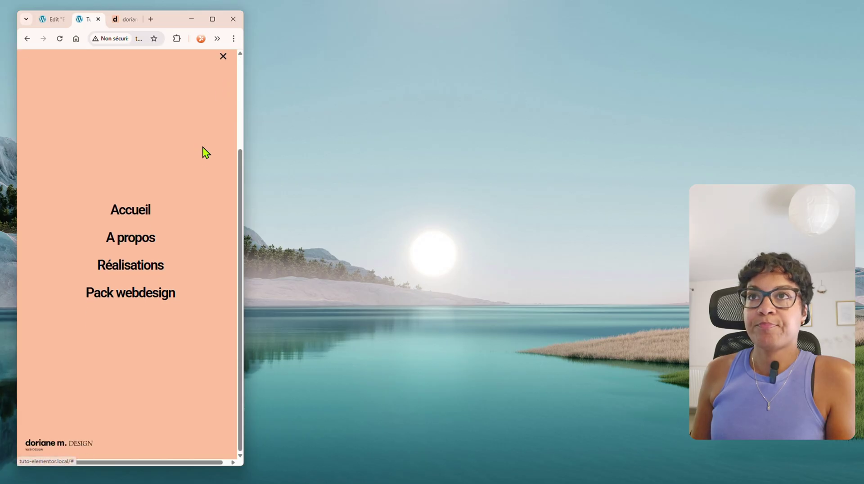
left_click(223, 56)
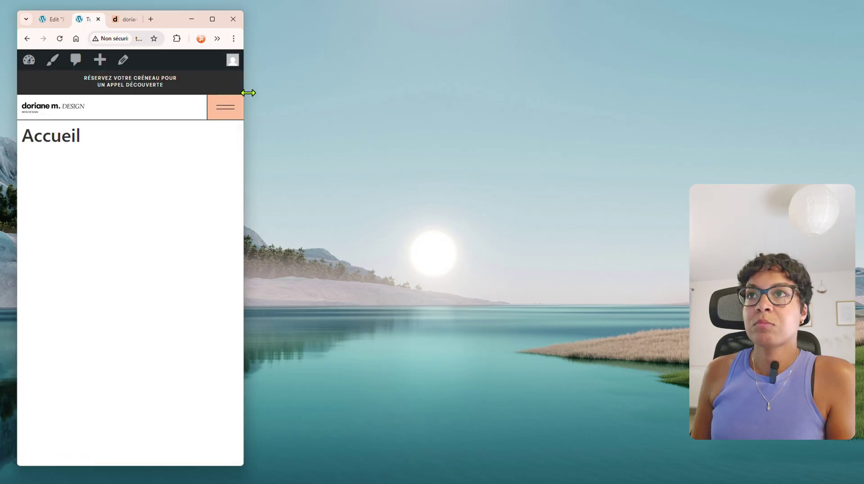
left_click_drag(248, 92, 614, 148)
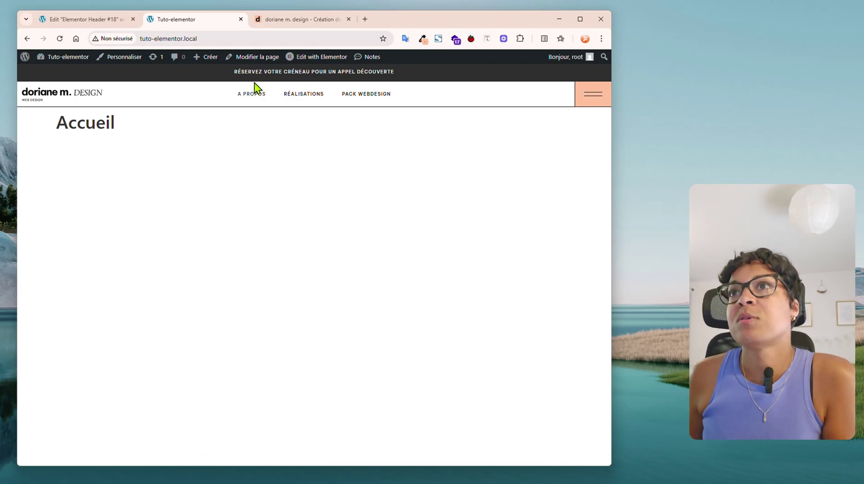
Step: Examine the dorianem-design.com home page from top to bottom, including how its header behaves on scroll, and return to the top
left_click(284, 20)
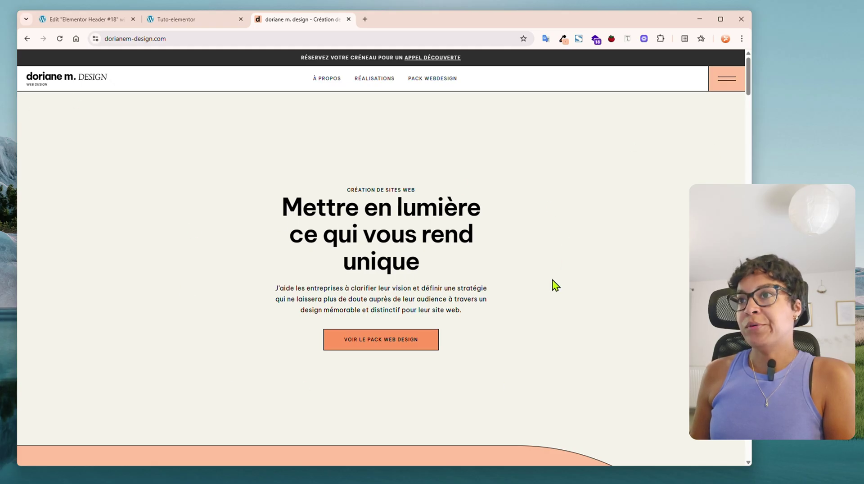
scroll(552, 153, "down", 8)
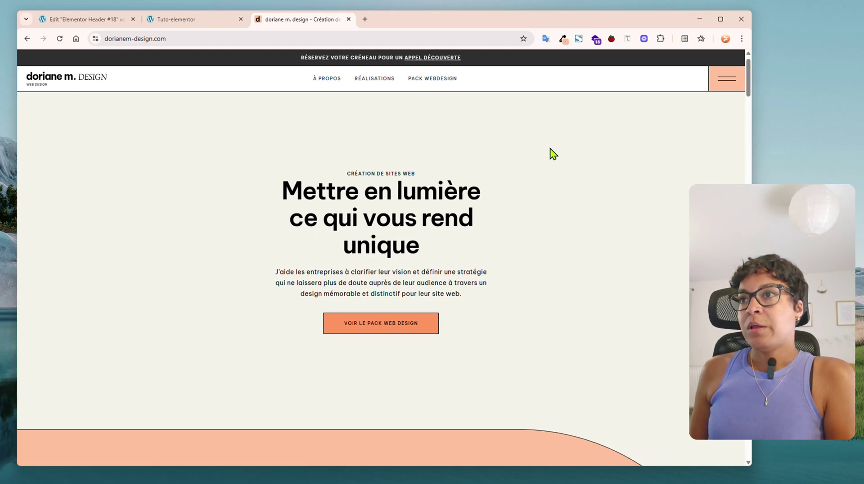
scroll(552, 153, "down", 10)
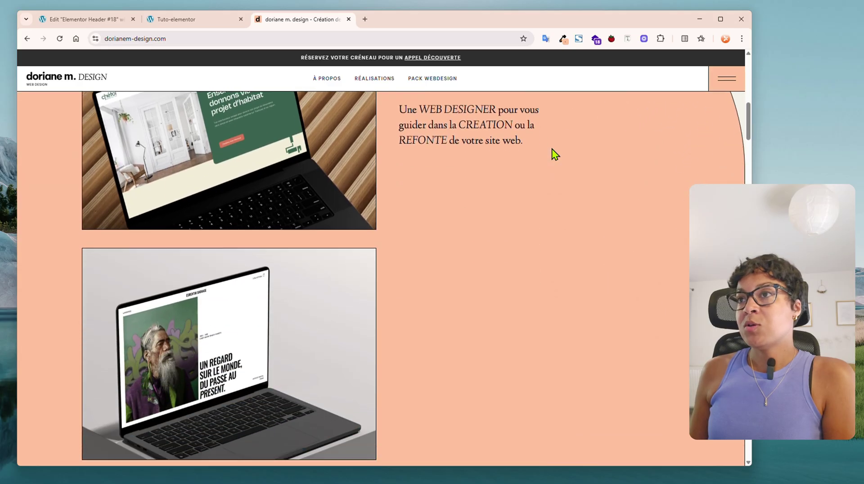
scroll(552, 152, "down", 6)
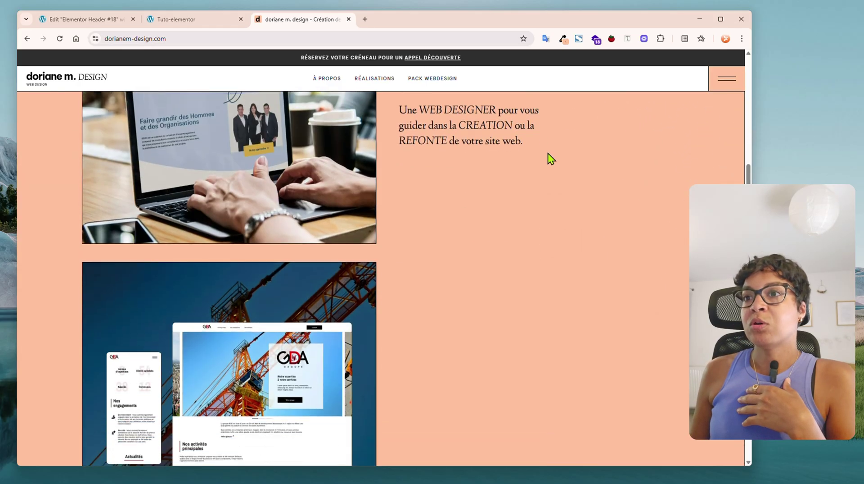
scroll(231, 244, "down", 4)
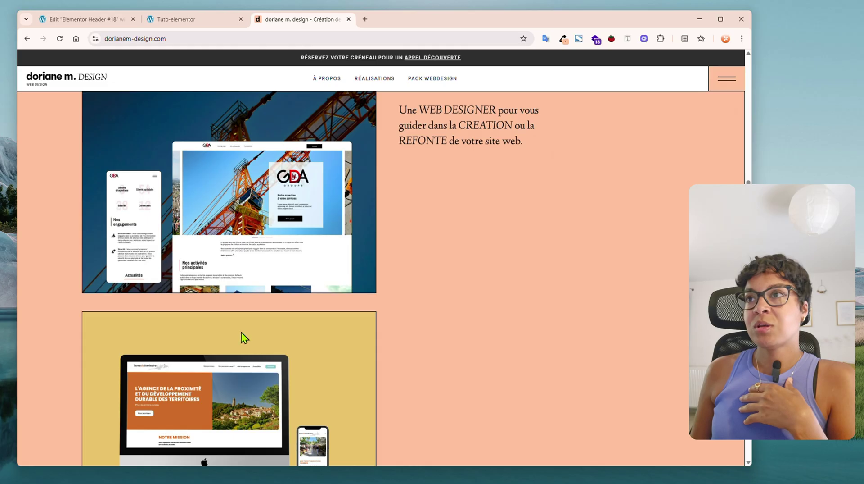
scroll(221, 351, "down", 3)
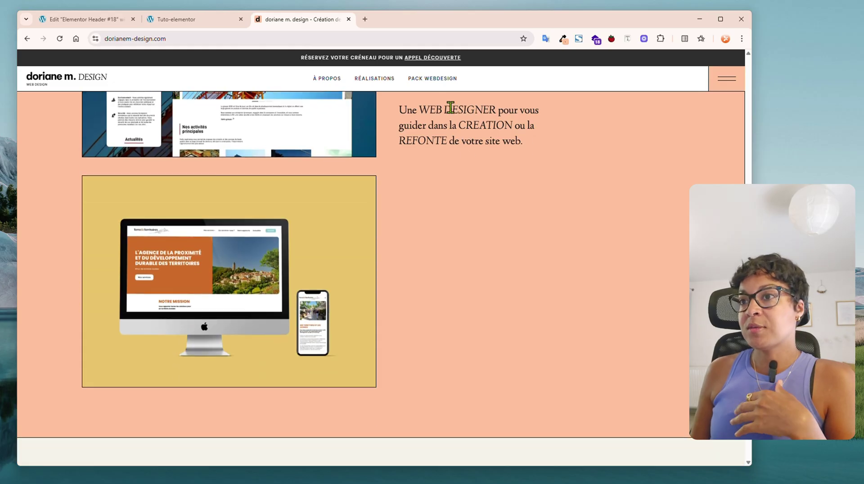
scroll(438, 221, "down", 10)
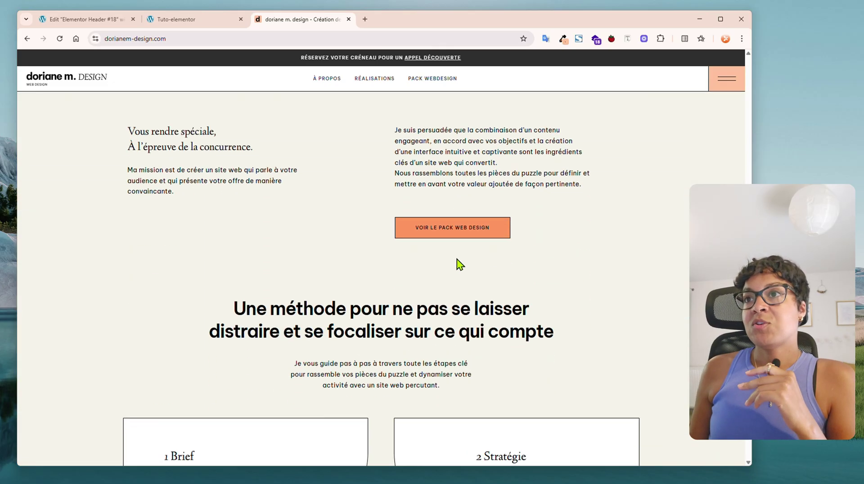
scroll(484, 198, "down", 3)
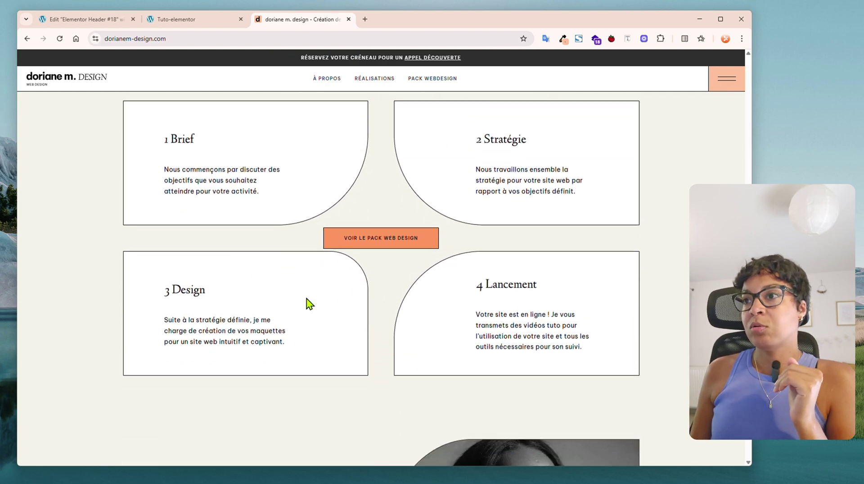
scroll(381, 278, "down", 12)
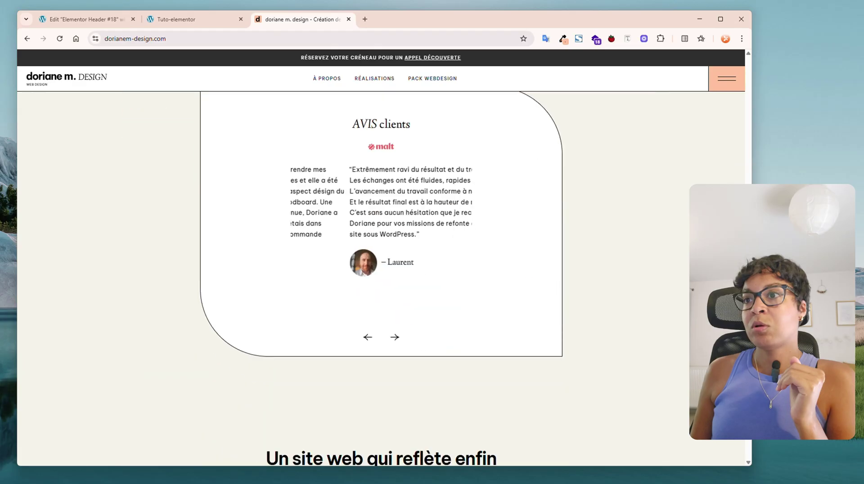
scroll(381, 278, "down", 15)
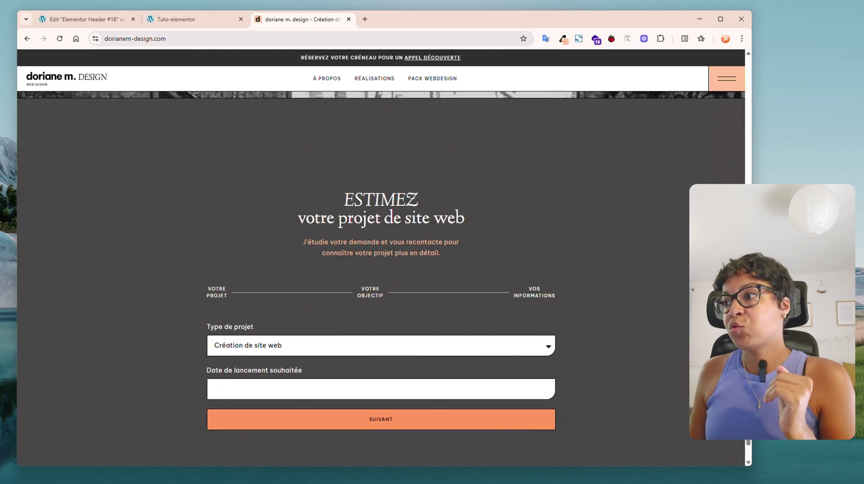
scroll(744, 443, "down", 3)
left_click_drag(750, 443, 718, 77)
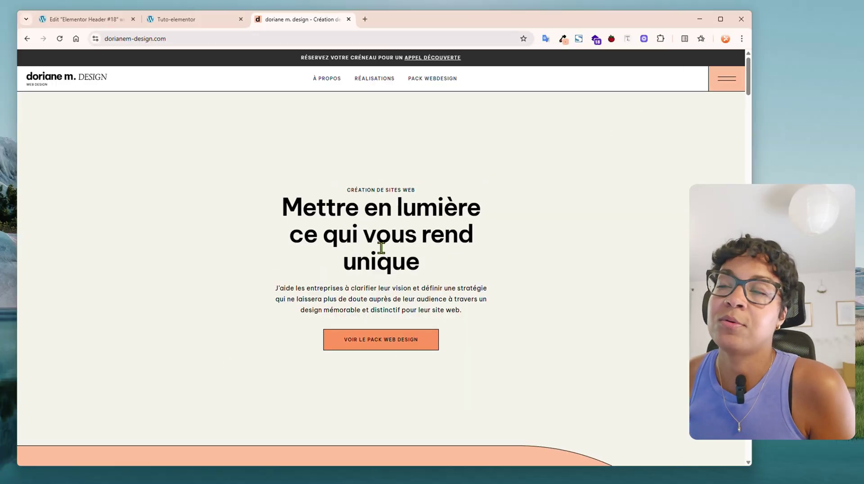